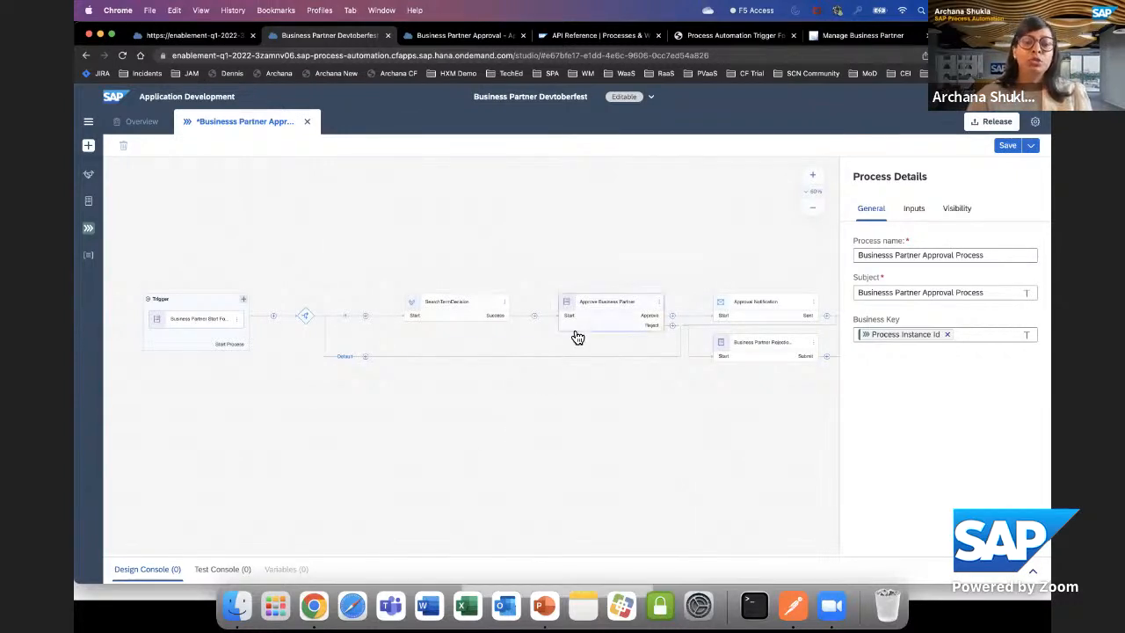
# Pan the process diagram to reveal its later steps, then open a new blank browser tab
pyautogui.moveTo(671, 397); pyautogui.dragTo(543, 415)
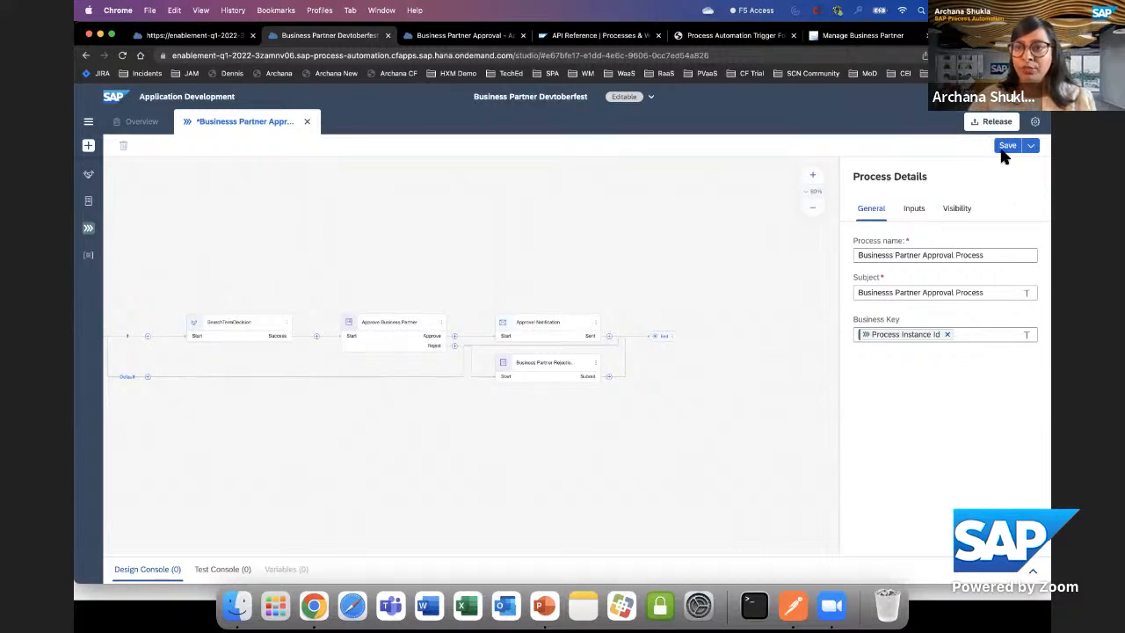
pyautogui.press('super+t')
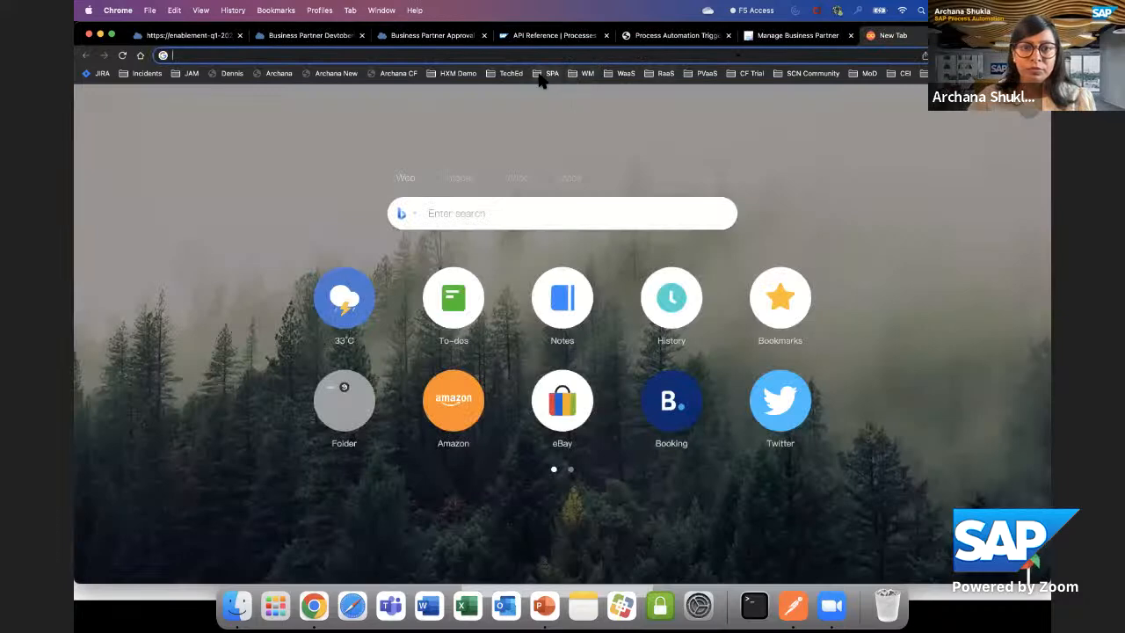
# Sign in to the BTP Cockpit enablement tenant from the SPA Tenants bookmark with the two-factor passcode
pyautogui.click(552, 73)
pyautogui.moveTo(555, 94)
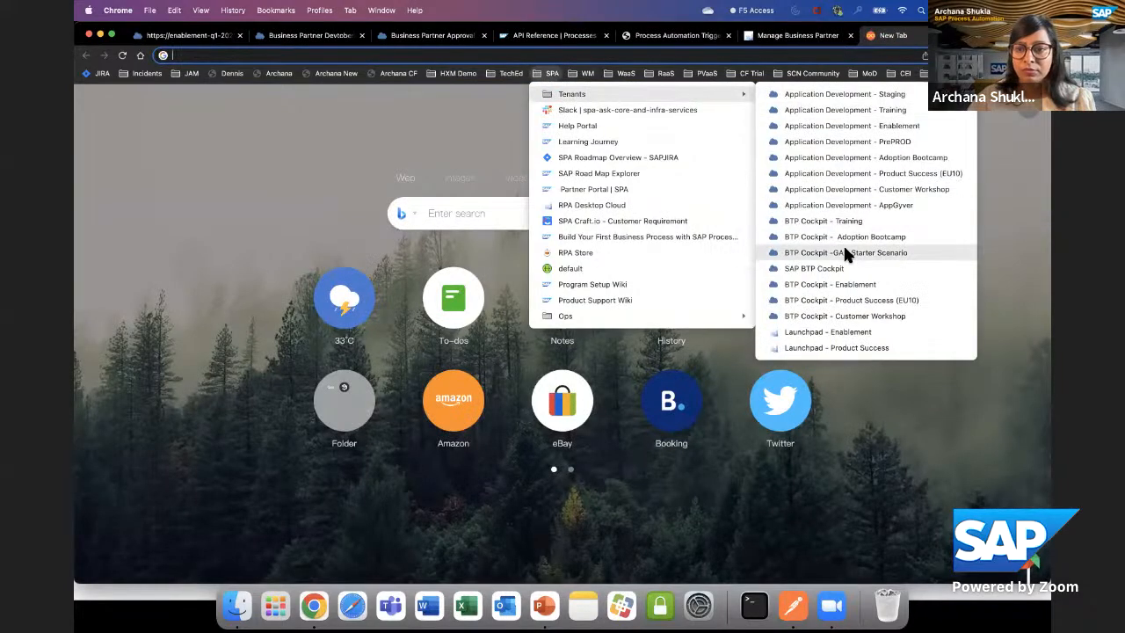
pyautogui.click(846, 286)
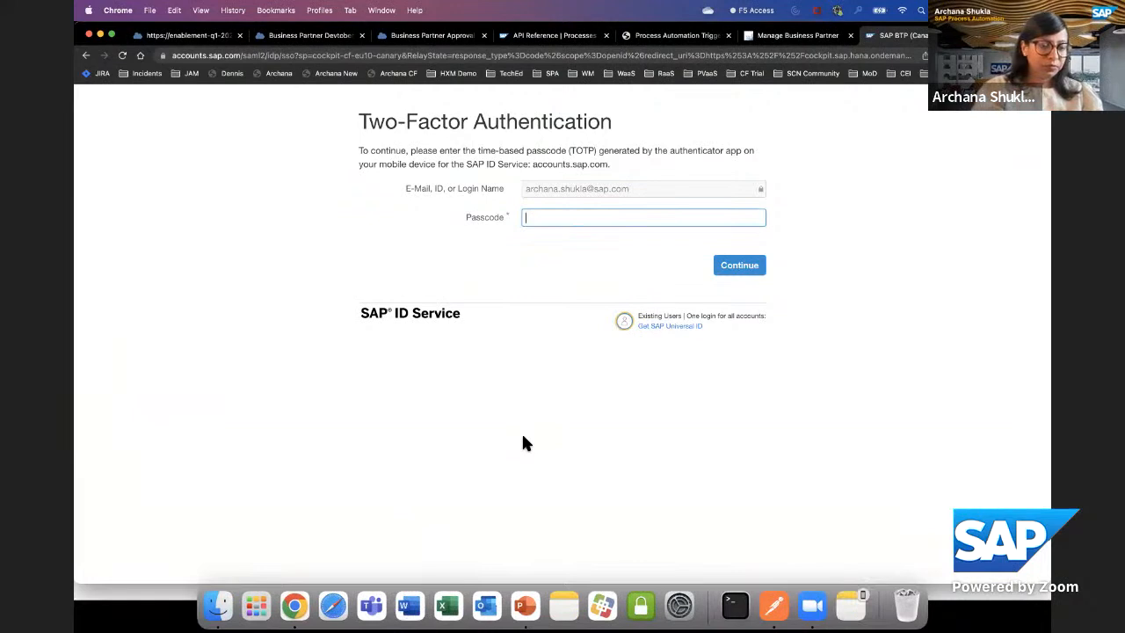
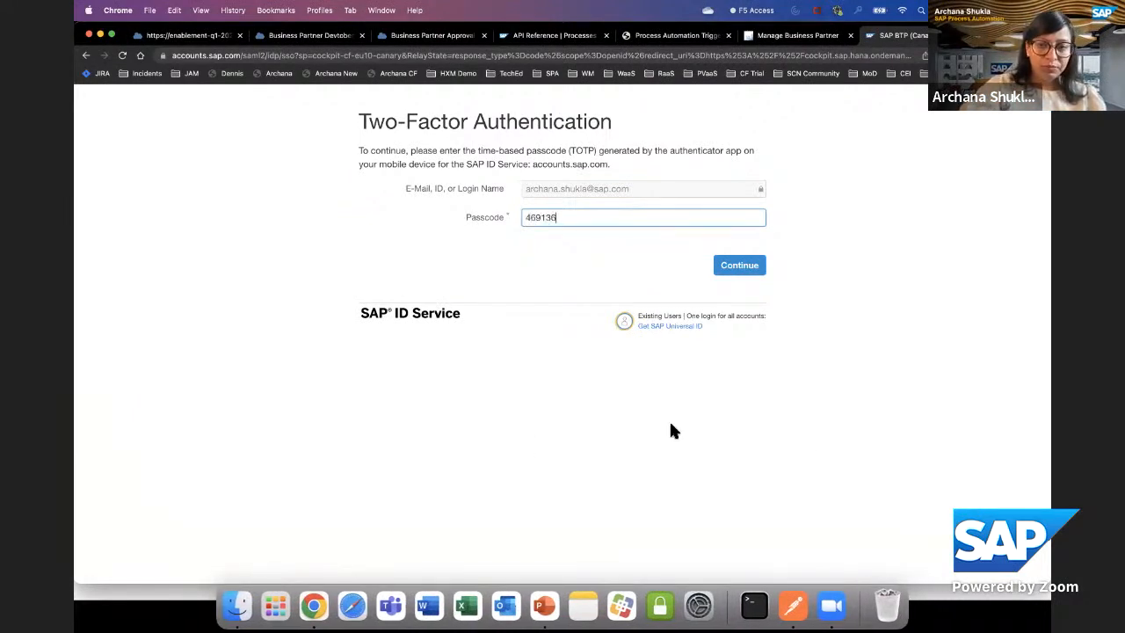
pyautogui.click(741, 264)
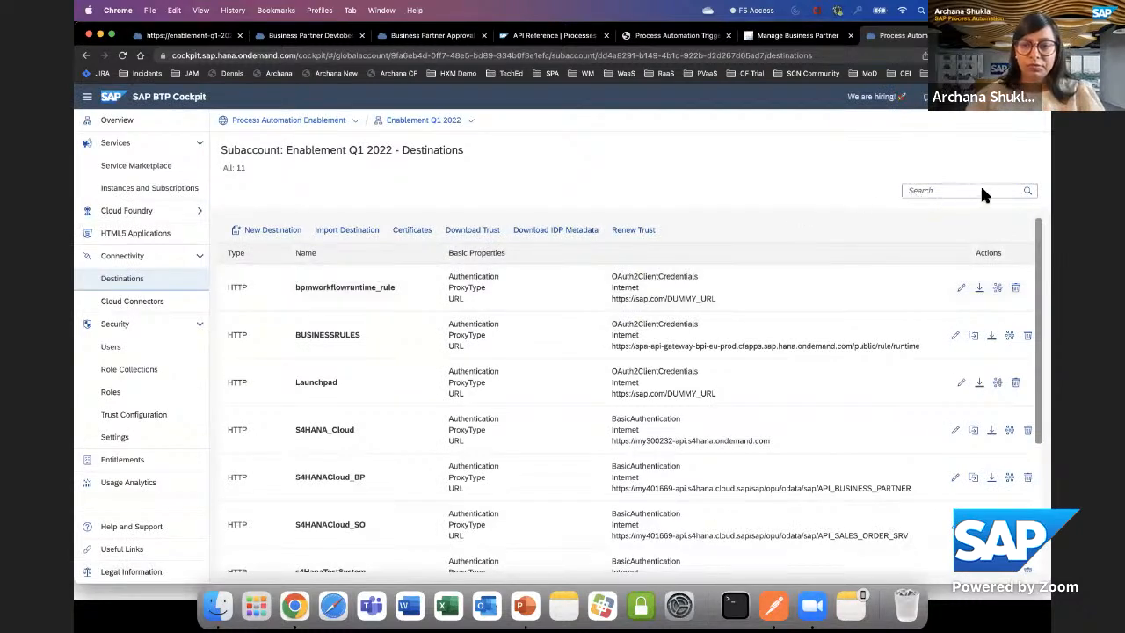
# Filter the destinations by 's4HANA' and open the S4HANACloud_BP destination's configuration
pyautogui.click(922, 189)
pyautogui.write('s')
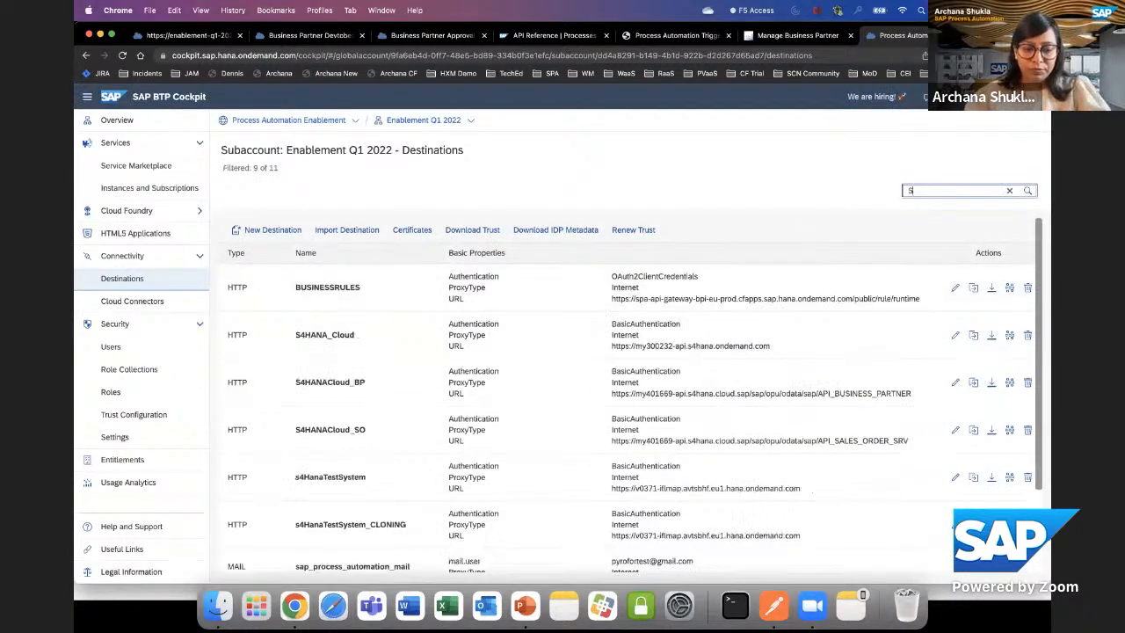
pyautogui.write('4HANA')
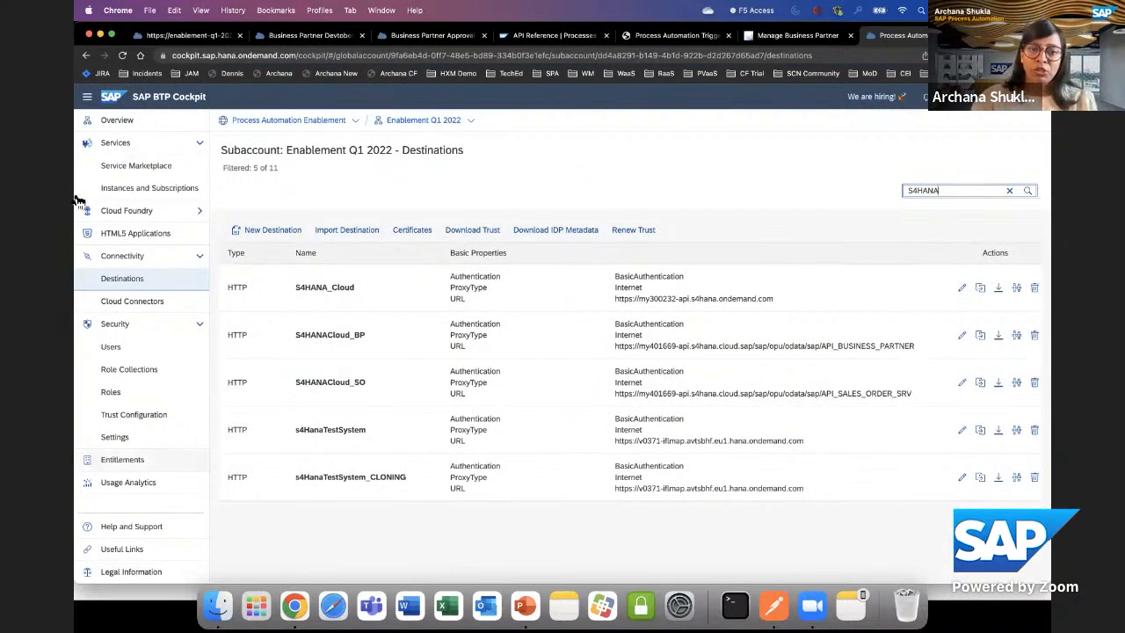
pyautogui.click(201, 324)
pyautogui.click(378, 350)
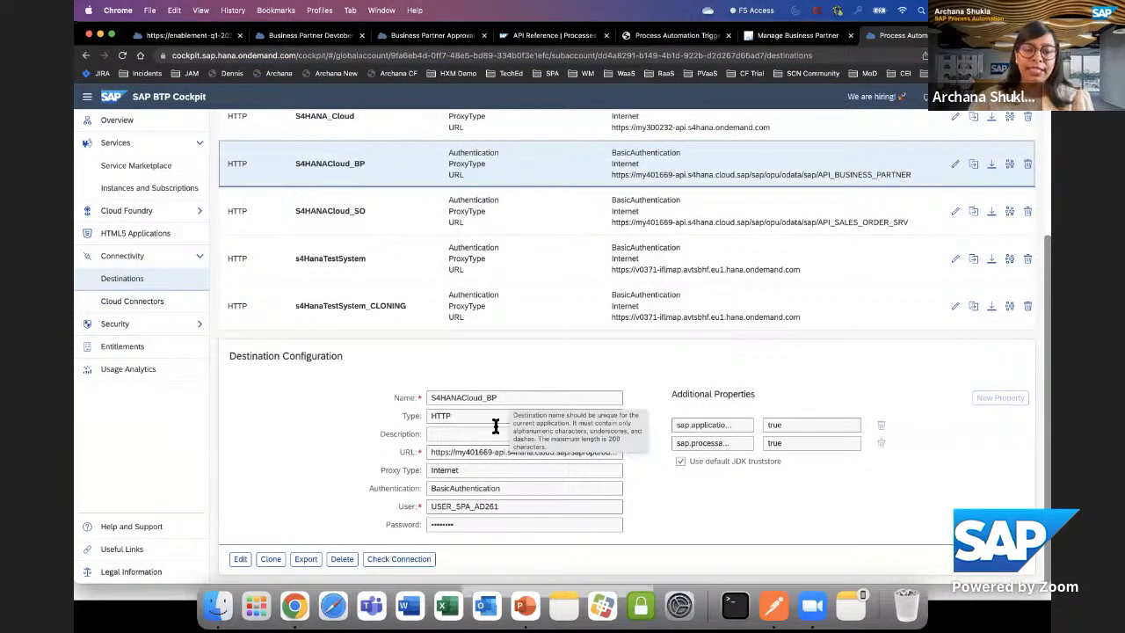
# Inspect the S4HANACloud_BP URL, highlighting its API_BUSINESS_PARTNER ending
pyautogui.moveTo(431, 451); pyautogui.dragTo(641, 445)
pyautogui.click(543, 454)
pyautogui.moveTo(524, 453); pyautogui.dragTo(629, 455)
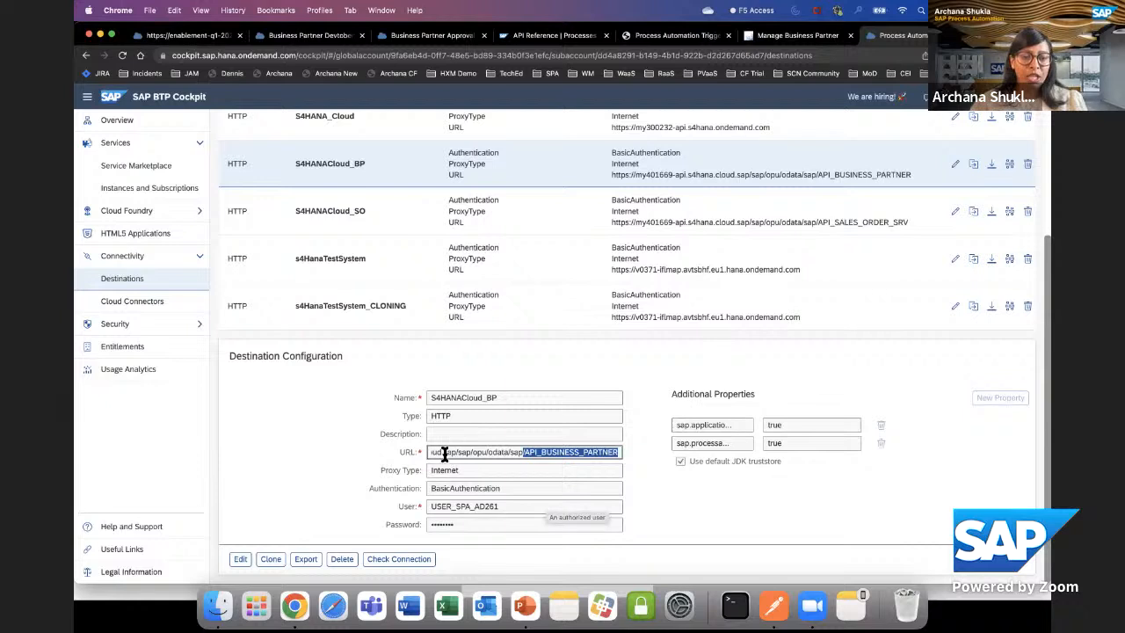
pyautogui.click(539, 450)
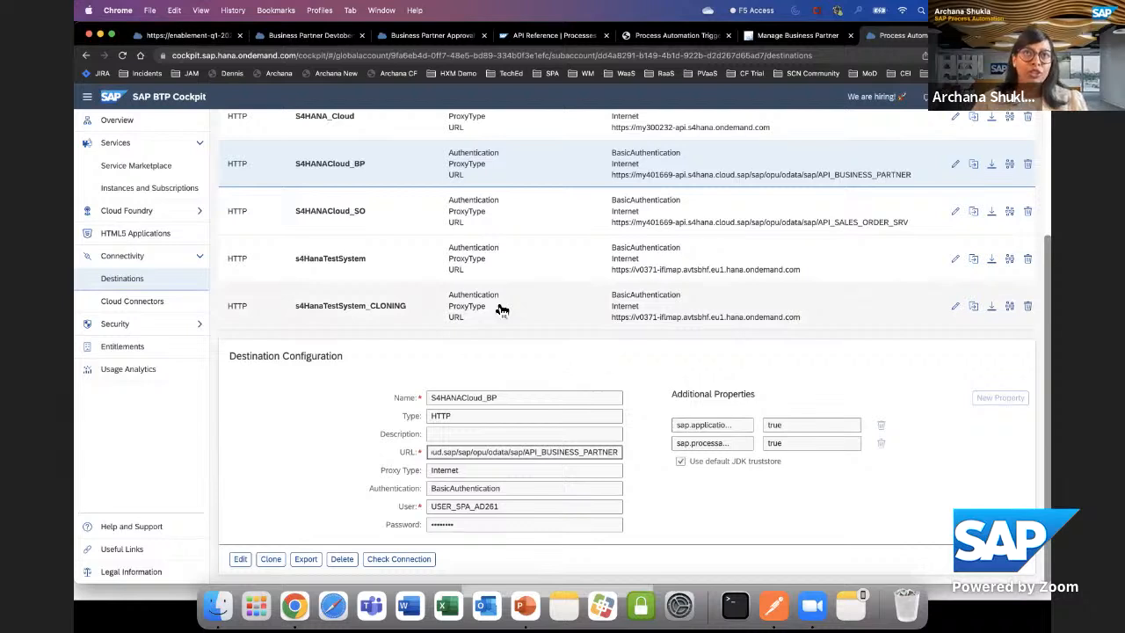
pyautogui.click(334, 35)
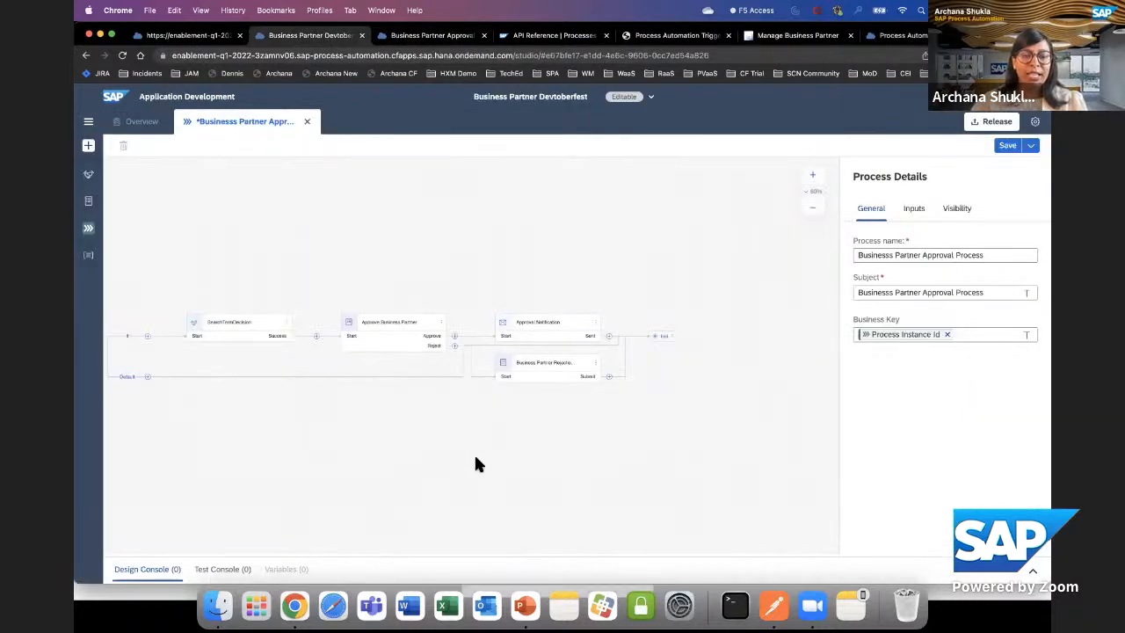
# Move End right, Business Partner Rejection down and Approval Notification above the flow, reloading after session expiry
pyautogui.moveTo(688, 343); pyautogui.dragTo(791, 342)
pyautogui.moveTo(562, 387); pyautogui.dragTo(551, 402)
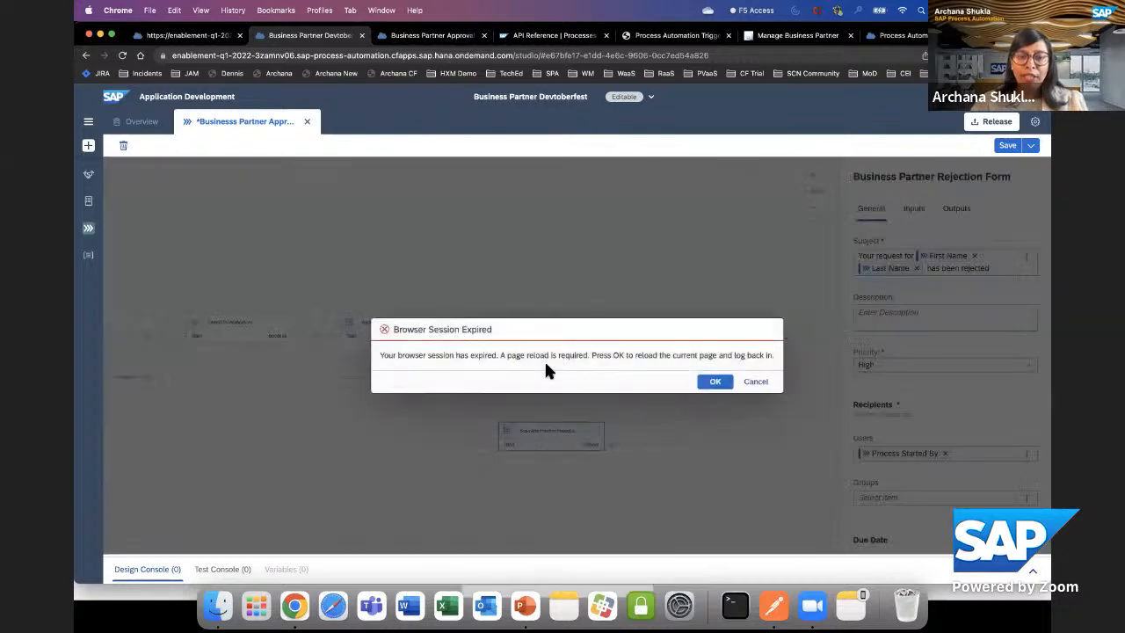
pyautogui.click(714, 381)
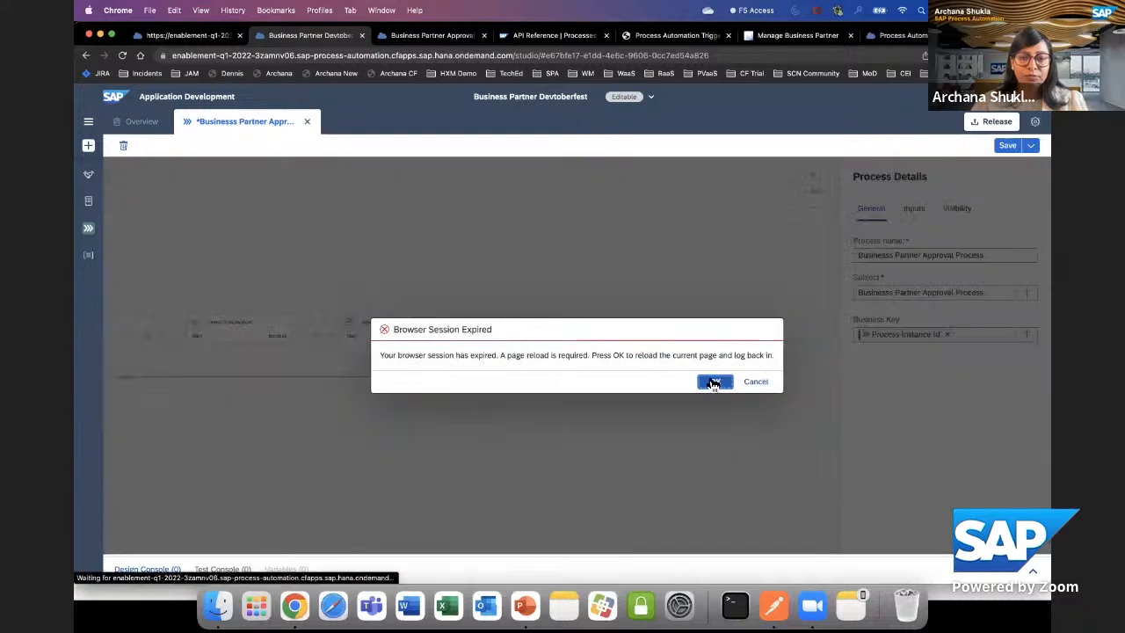
pyautogui.click(714, 383)
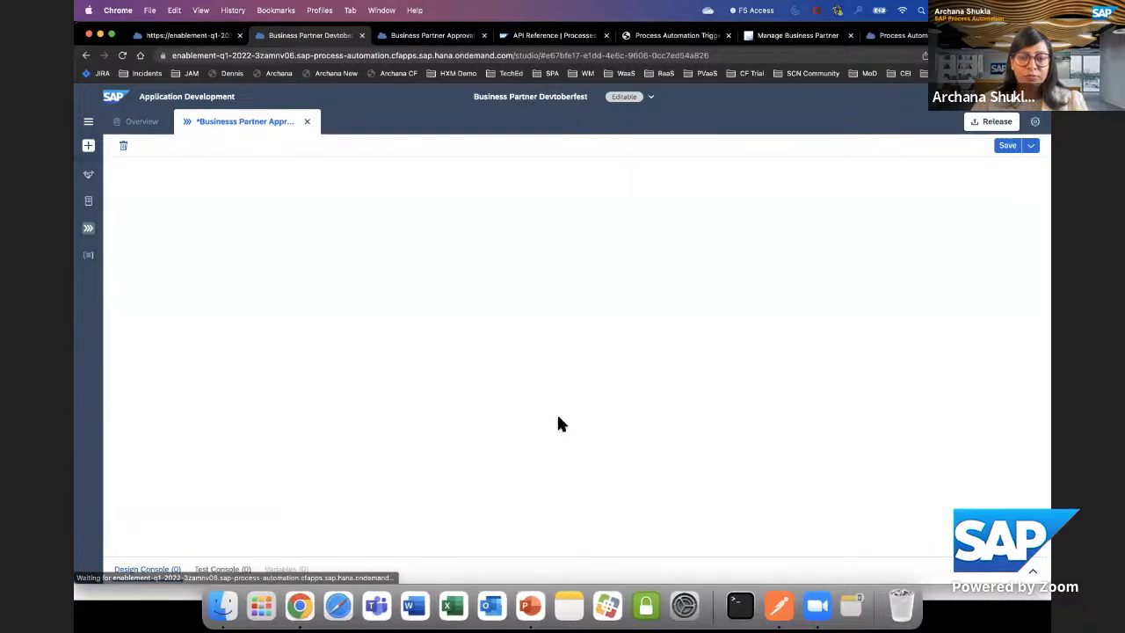
pyautogui.moveTo(560, 325); pyautogui.dragTo(560, 275)
pyautogui.moveTo(662, 337); pyautogui.dragTo(716, 343)
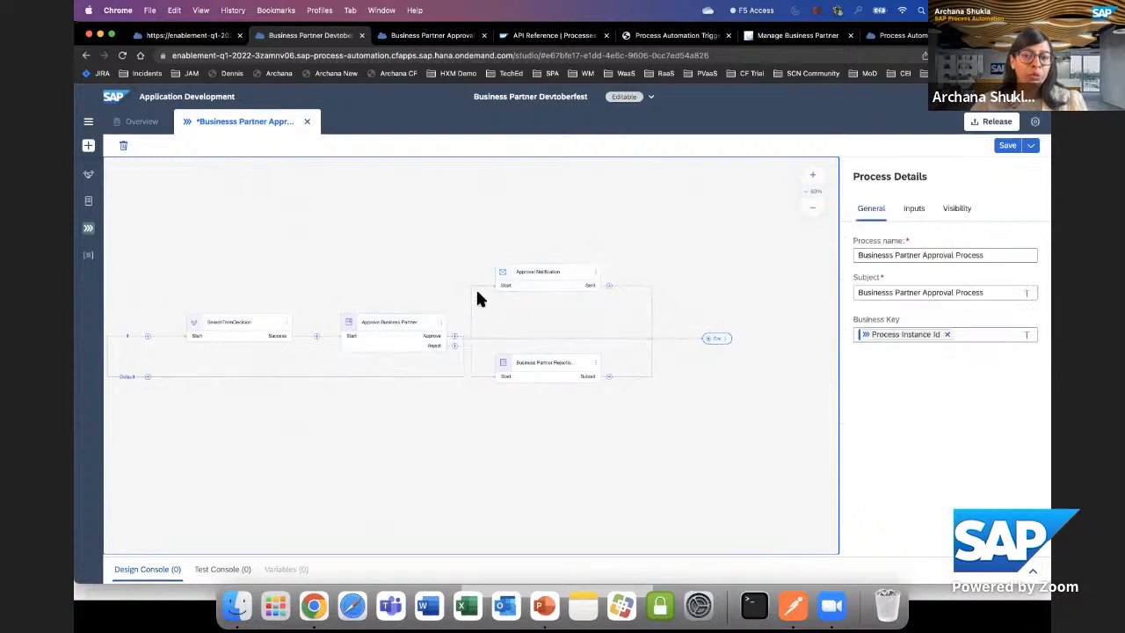
# Go to the Application Development lobby and bring up the choices for creating a new project
pyautogui.click(609, 284)
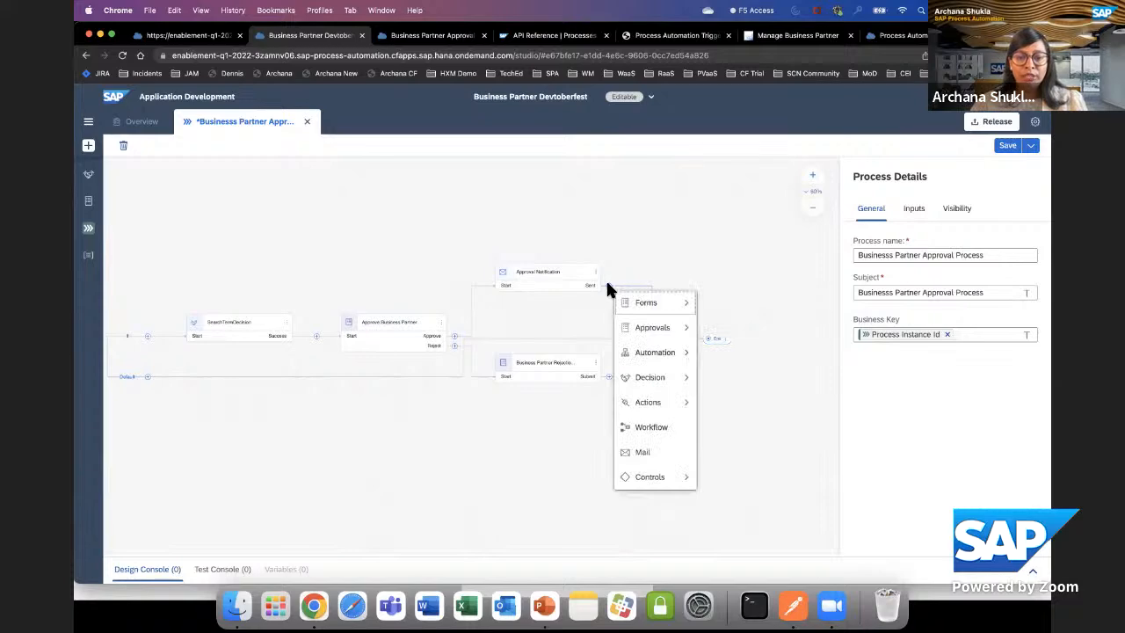
pyautogui.click(537, 442)
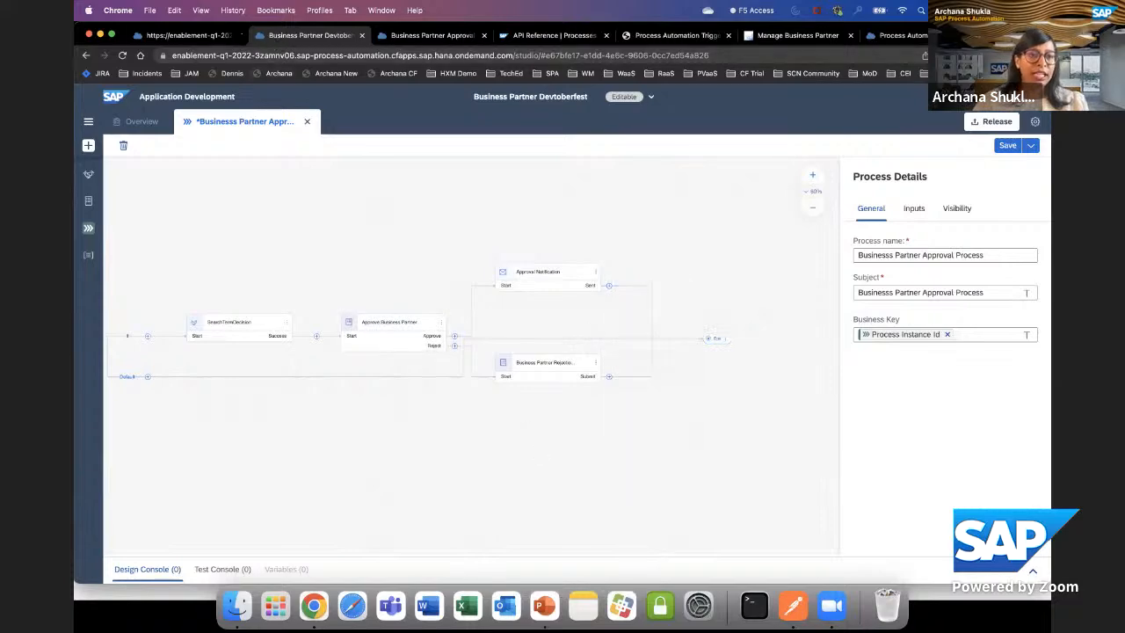
pyautogui.click(209, 35)
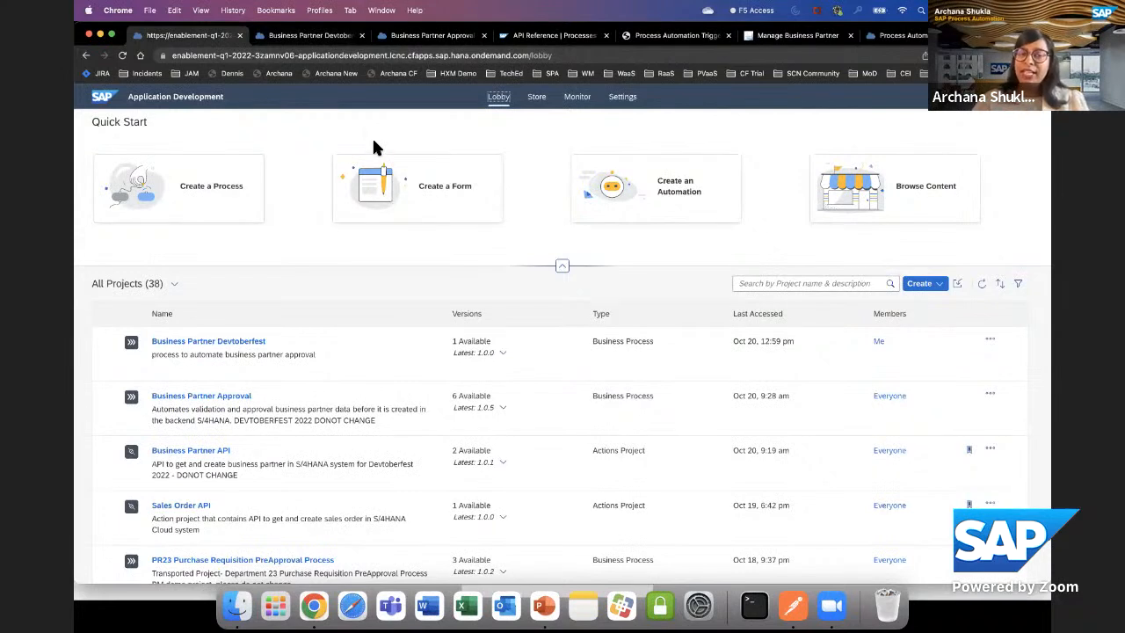
pyautogui.click(940, 291)
# Choose Actions Project in the Create menu, then switch to the workflow runtime API reference tab
pyautogui.click(933, 320)
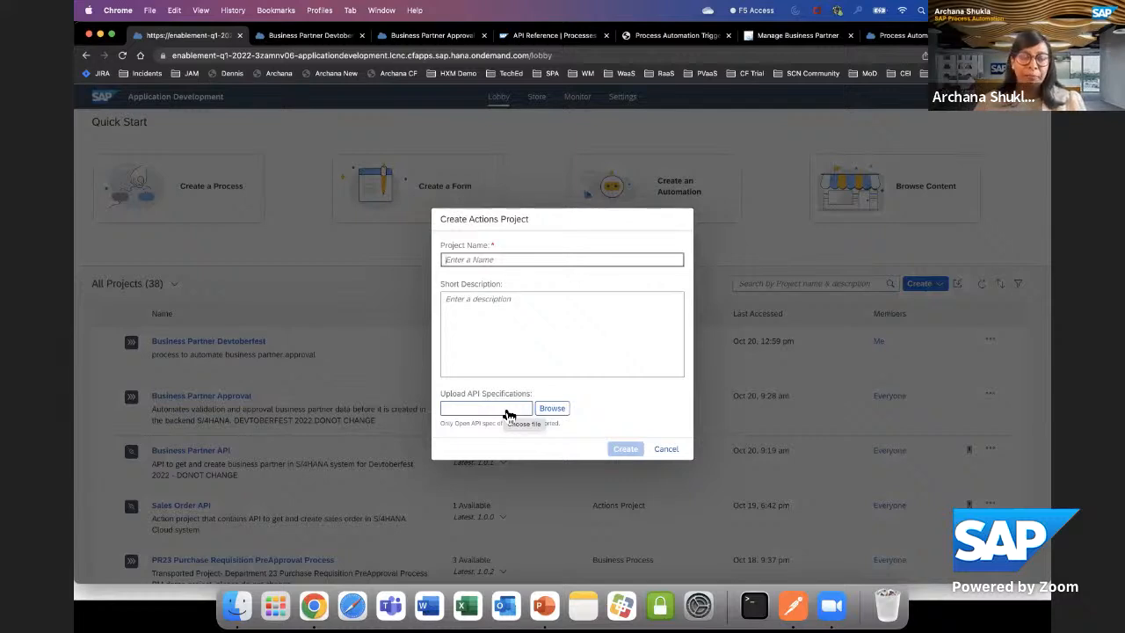
pyautogui.click(545, 37)
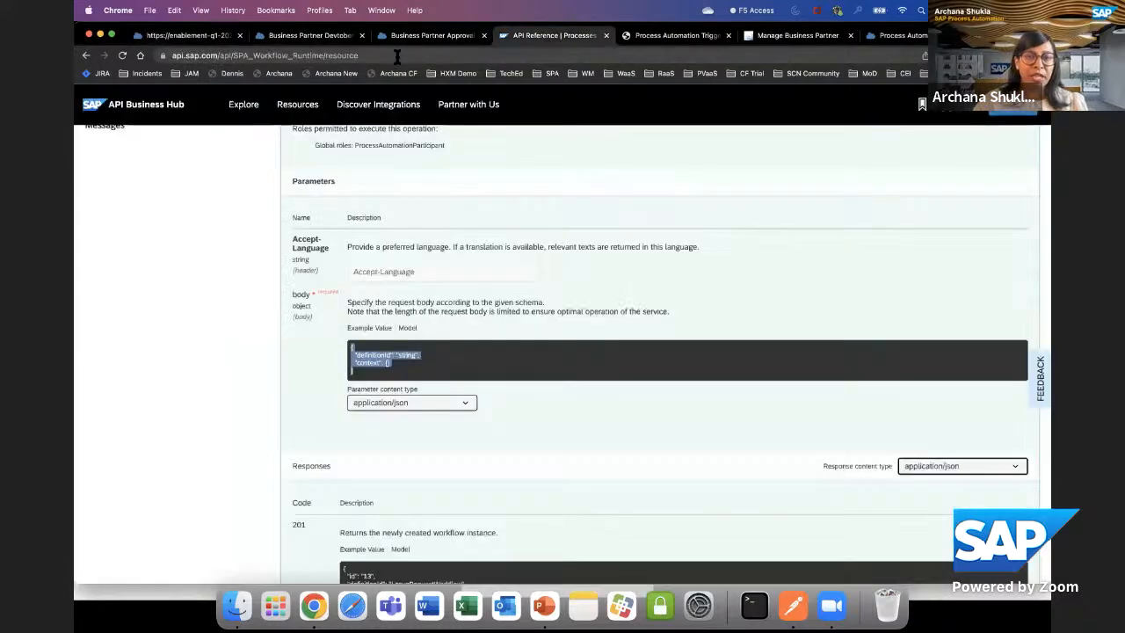
# Load api.sap.com and search the API catalogue for 'business partner'
pyautogui.click(395, 55)
pyautogui.write('api.sap.com')
pyautogui.press('Return')
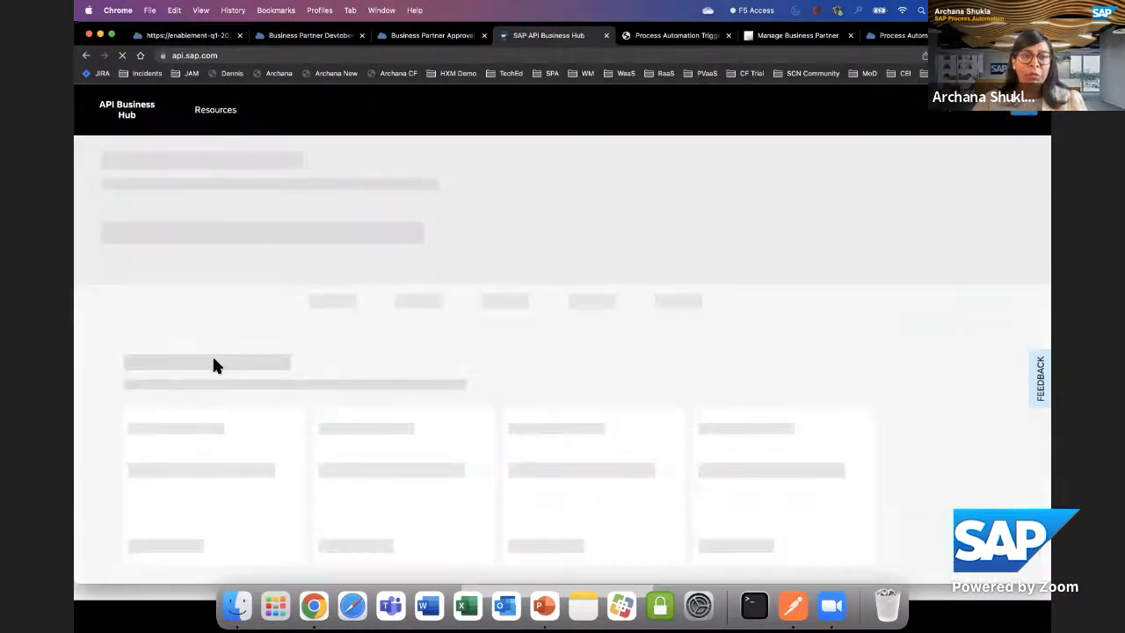
pyautogui.click(198, 236)
pyautogui.write('business ')
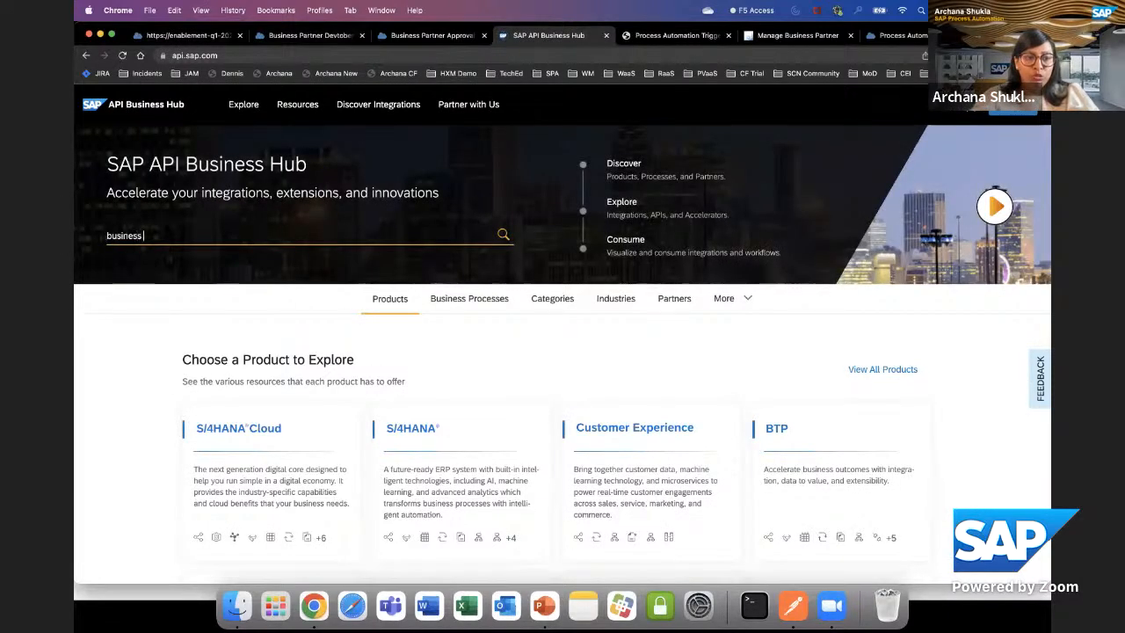
pyautogui.write('partner')
pyautogui.press('Return')
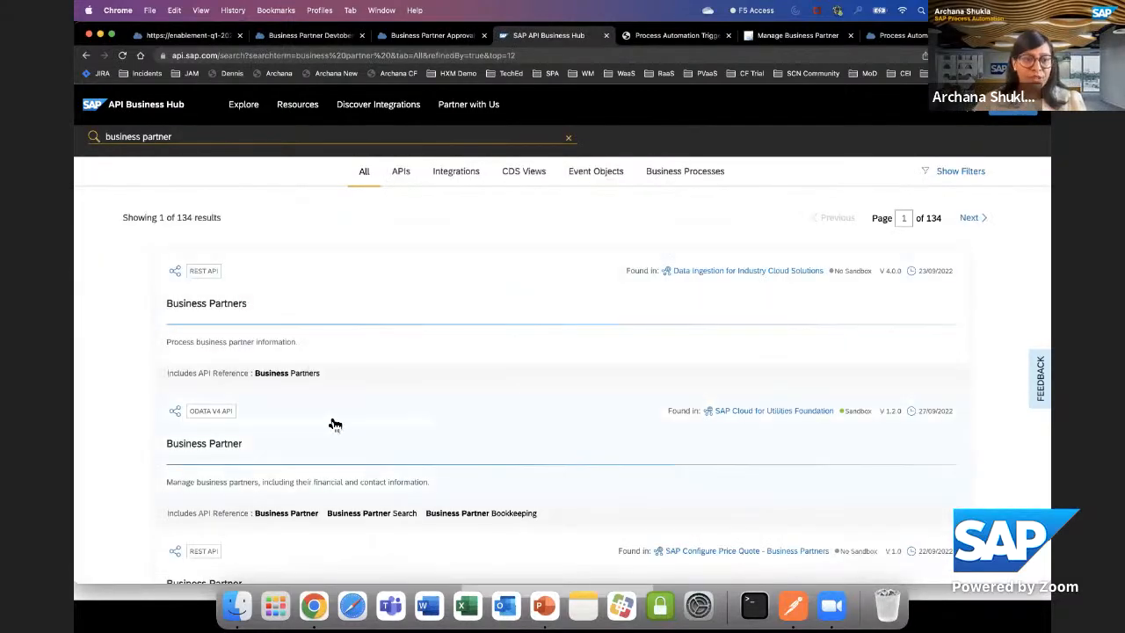
# Browse to page 2 of the results and open the SAP S/4HANA Cloud Business Partner (A2X) API
pyautogui.scroll(-1, 335, 425)
pyautogui.scroll(-10, 335, 426)
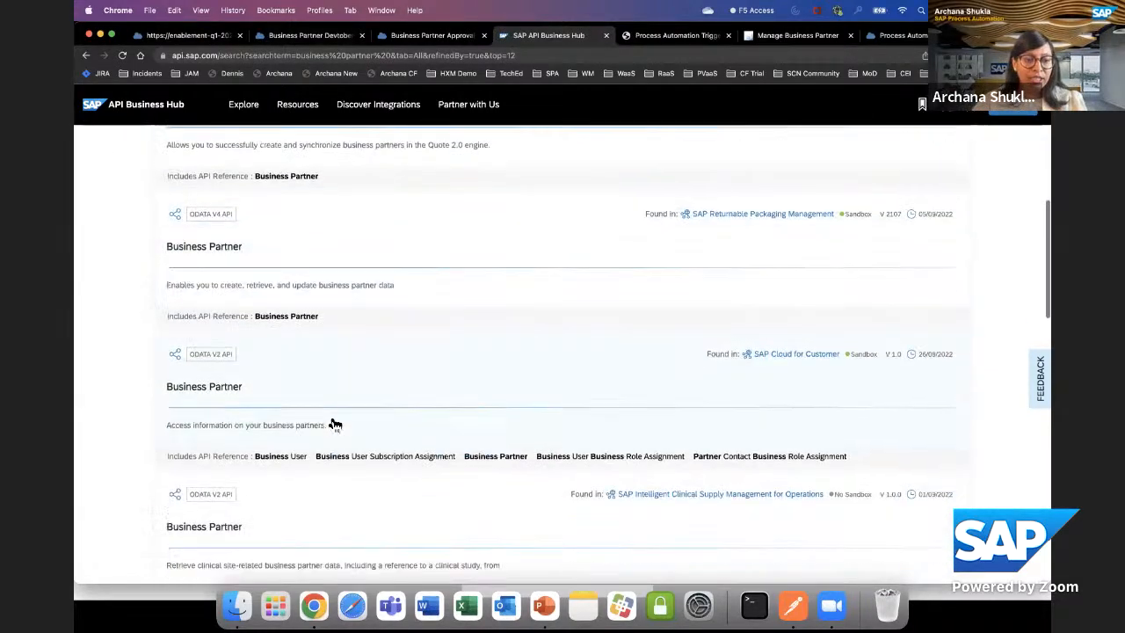
pyautogui.scroll(-8, 335, 426)
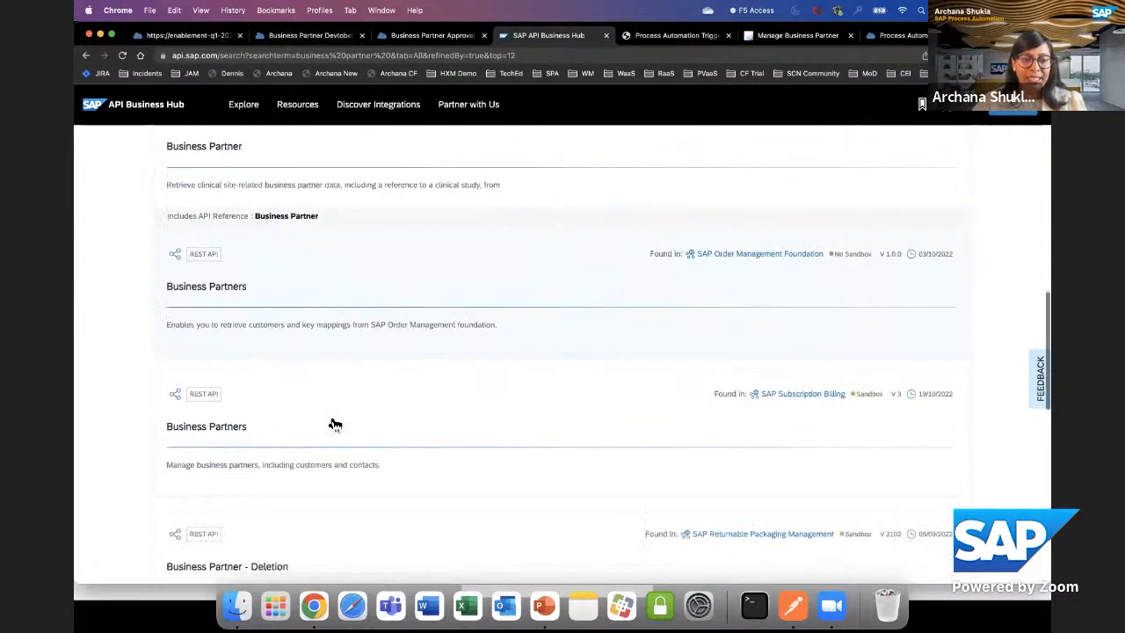
pyautogui.scroll(-2, 335, 426)
pyautogui.scroll(10, 335, 425)
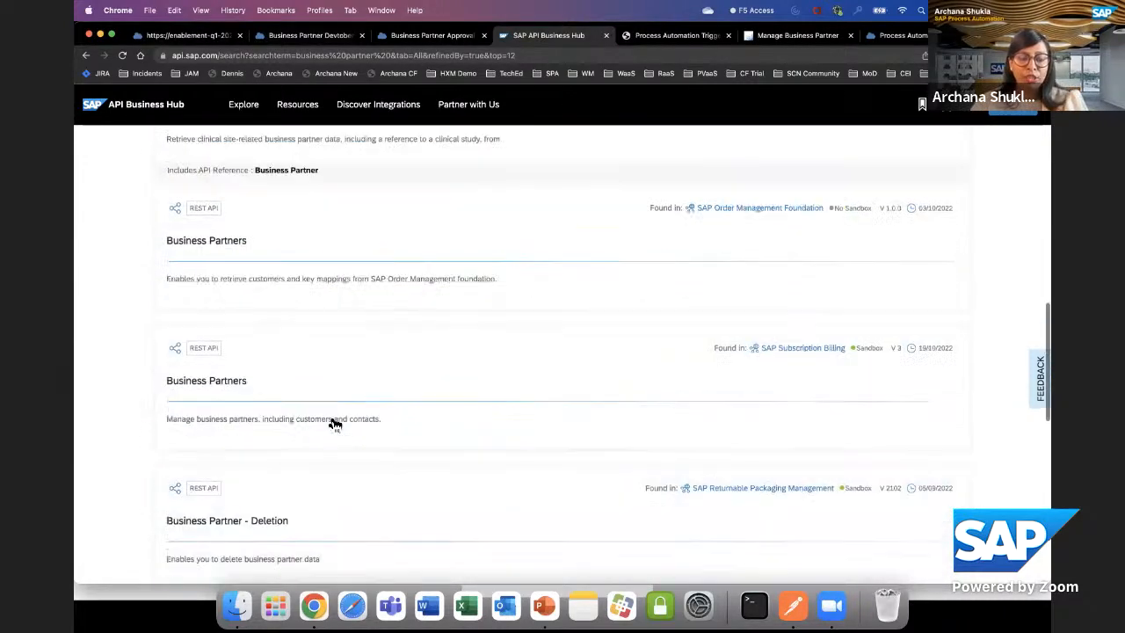
pyautogui.scroll(5, 335, 425)
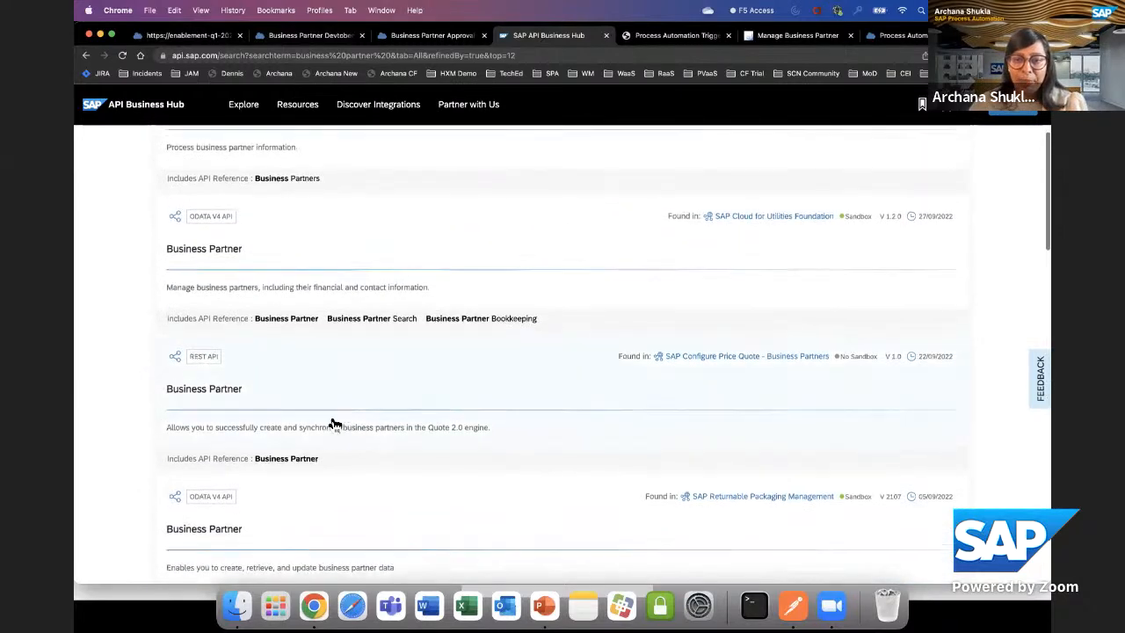
pyautogui.scroll(2, 335, 425)
pyautogui.scroll(-5, 335, 425)
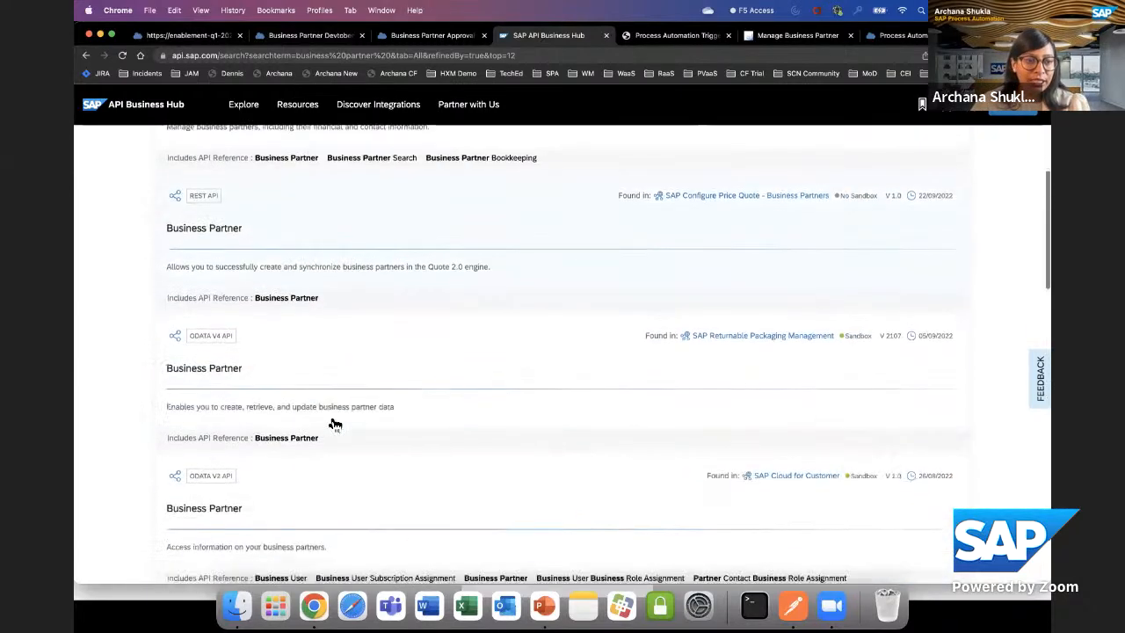
pyautogui.scroll(-3, 335, 425)
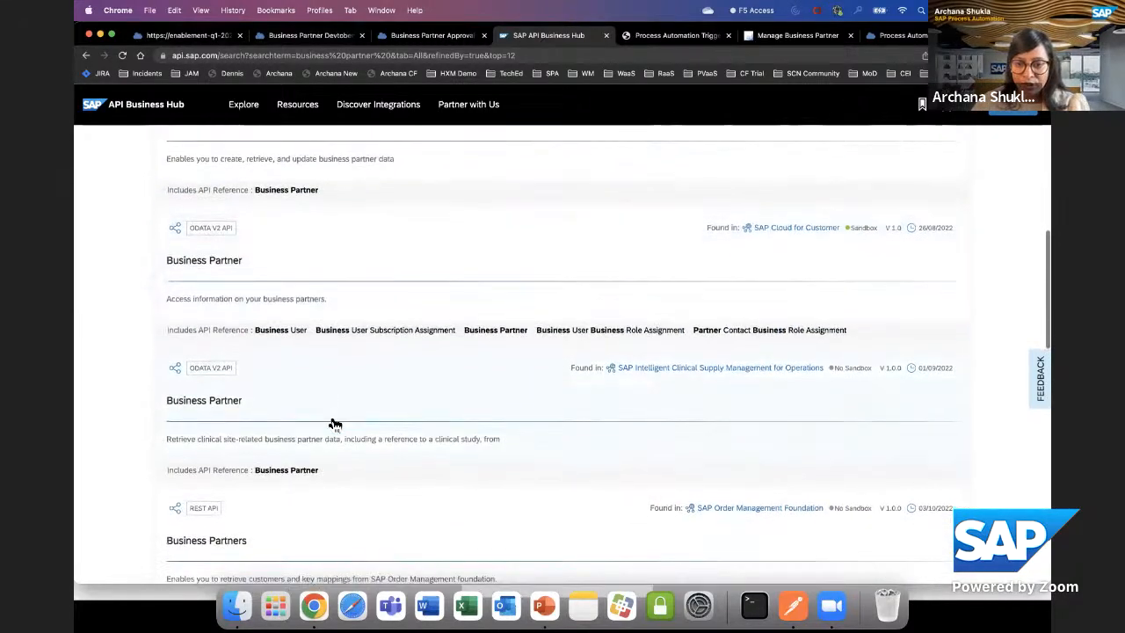
pyautogui.scroll(-6, 334, 426)
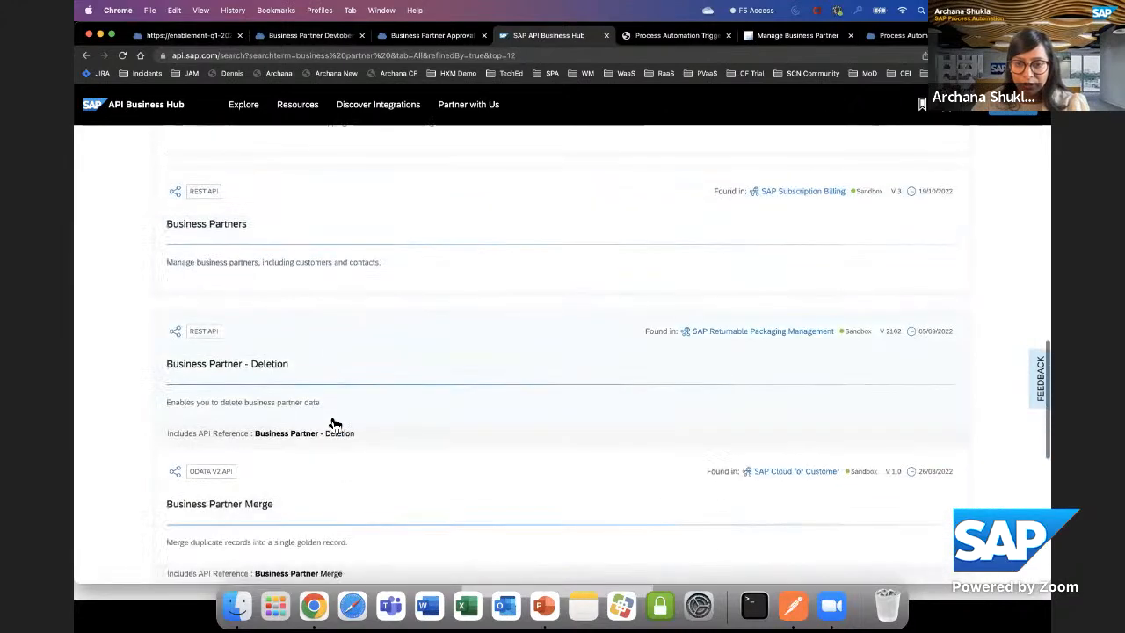
pyautogui.scroll(-4, 335, 426)
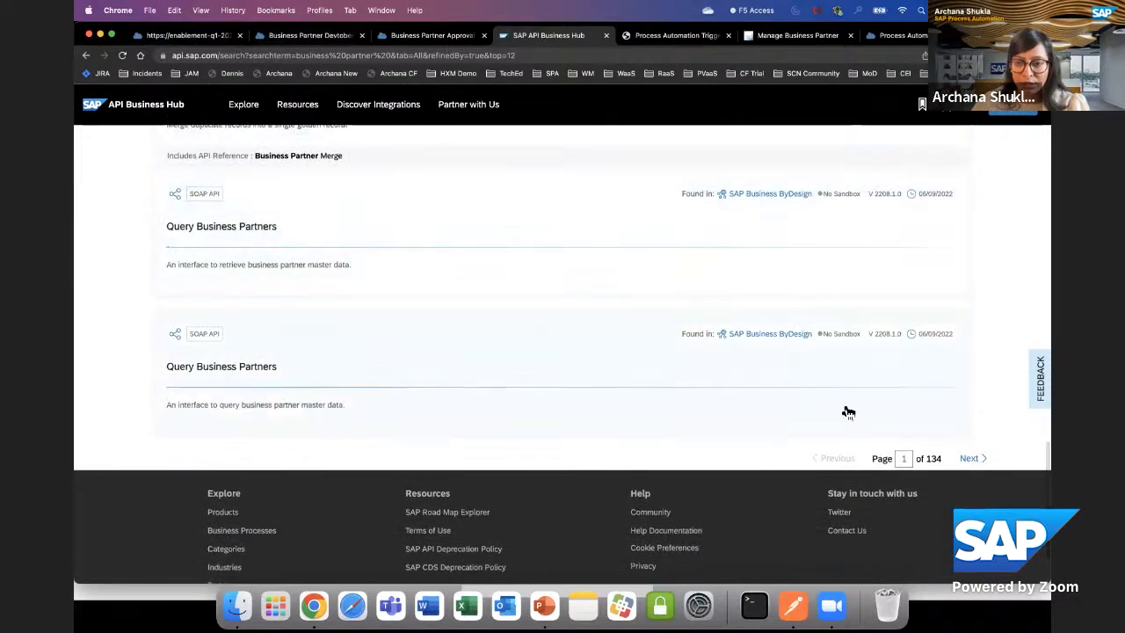
pyautogui.click(968, 461)
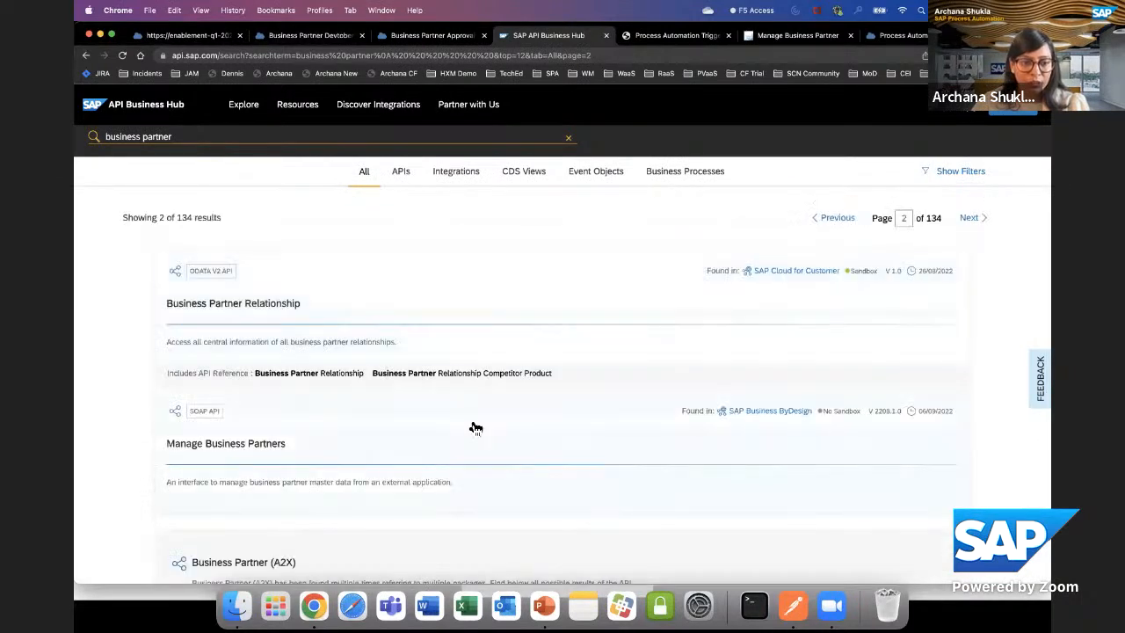
pyautogui.scroll(-1, 474, 428)
pyautogui.scroll(-2, 475, 428)
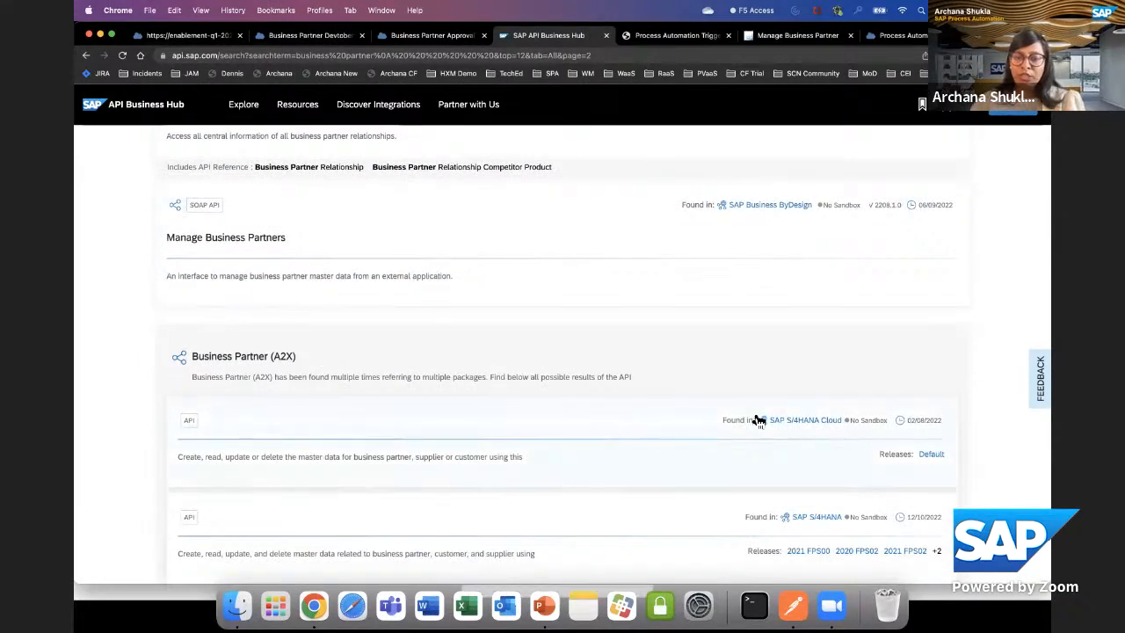
pyautogui.click(196, 427)
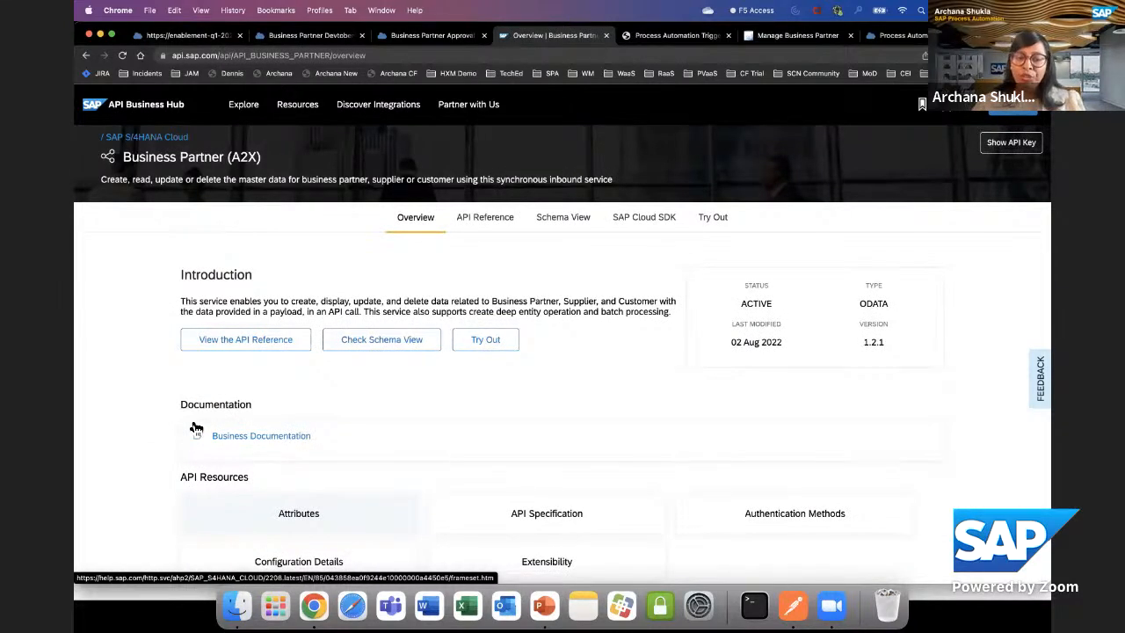
# Show the Business Partner (A2X) API Specification downloads in JSON, YAML and EDMX
pyautogui.click(557, 520)
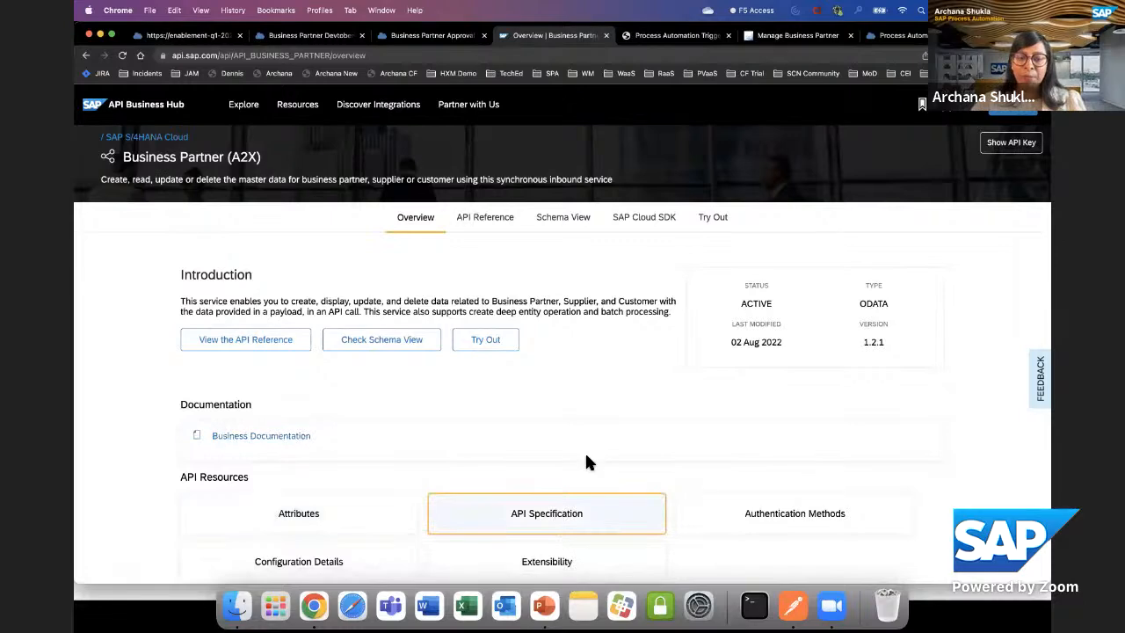
pyautogui.scroll(-5, 580, 453)
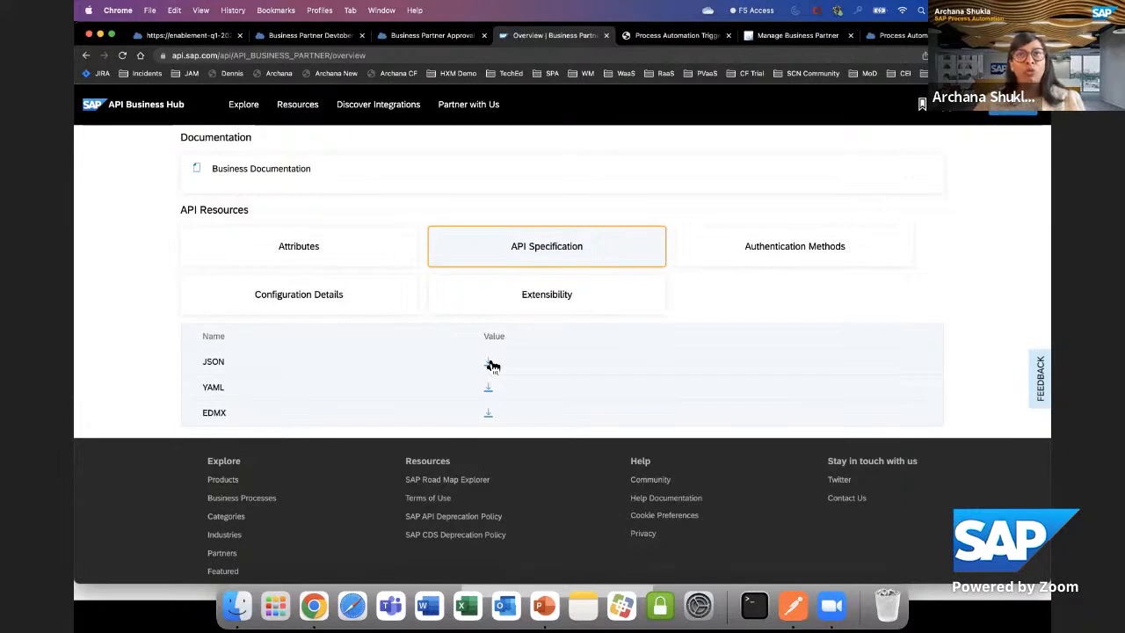
# Name the actions project 'Business Partner API - Devtoberfest', describe it 'API to create business partner', and browse for its specification
pyautogui.click(428, 36)
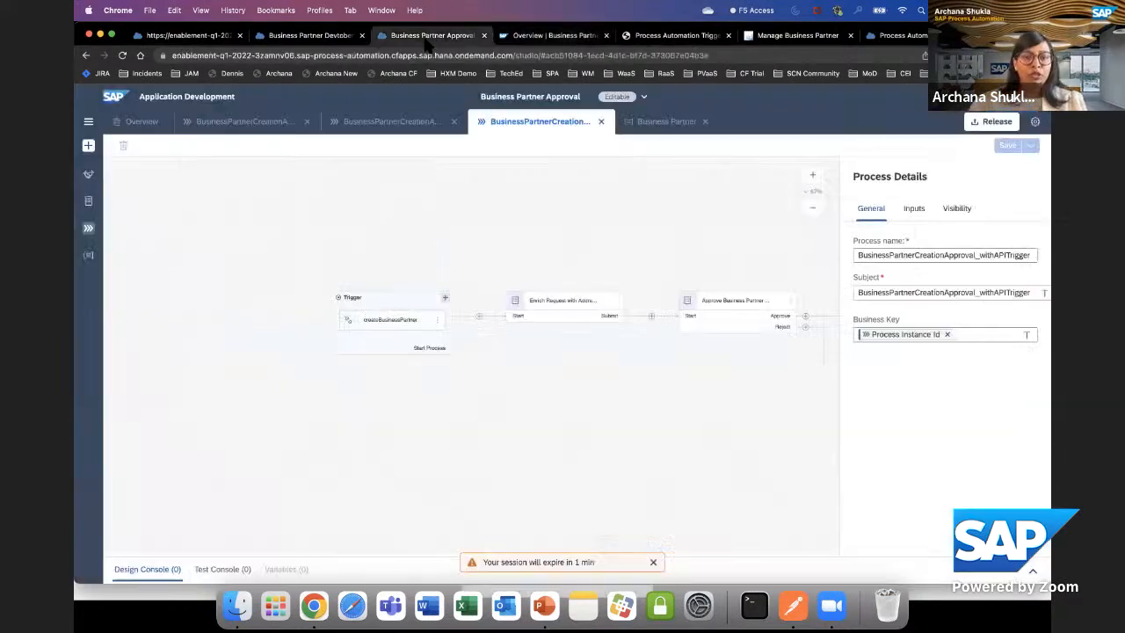
pyautogui.click(318, 37)
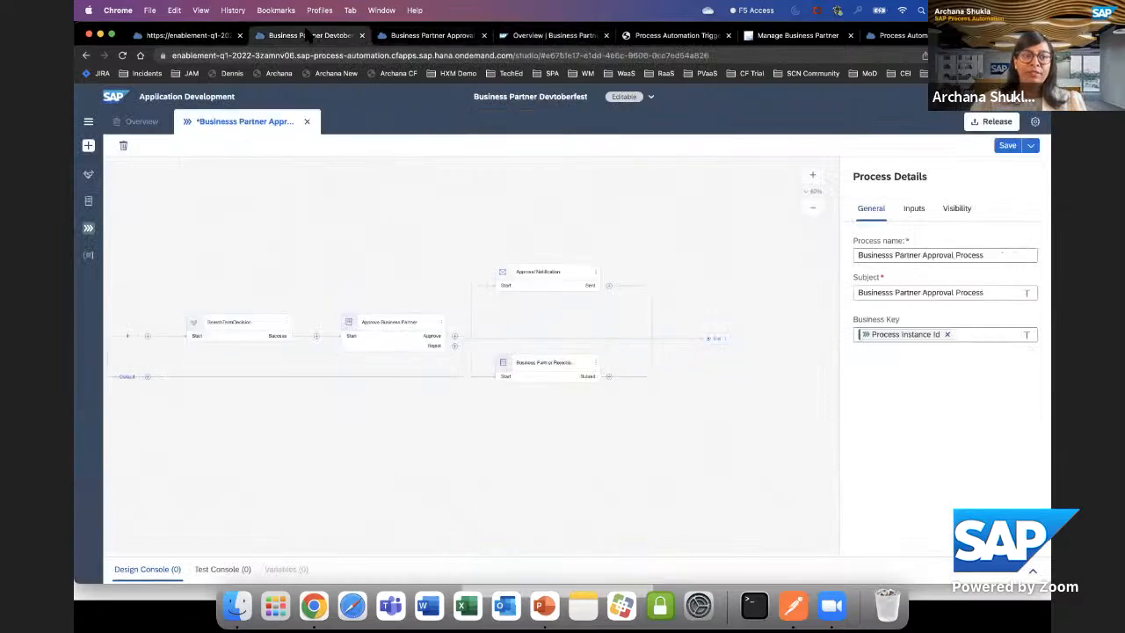
pyautogui.click(186, 35)
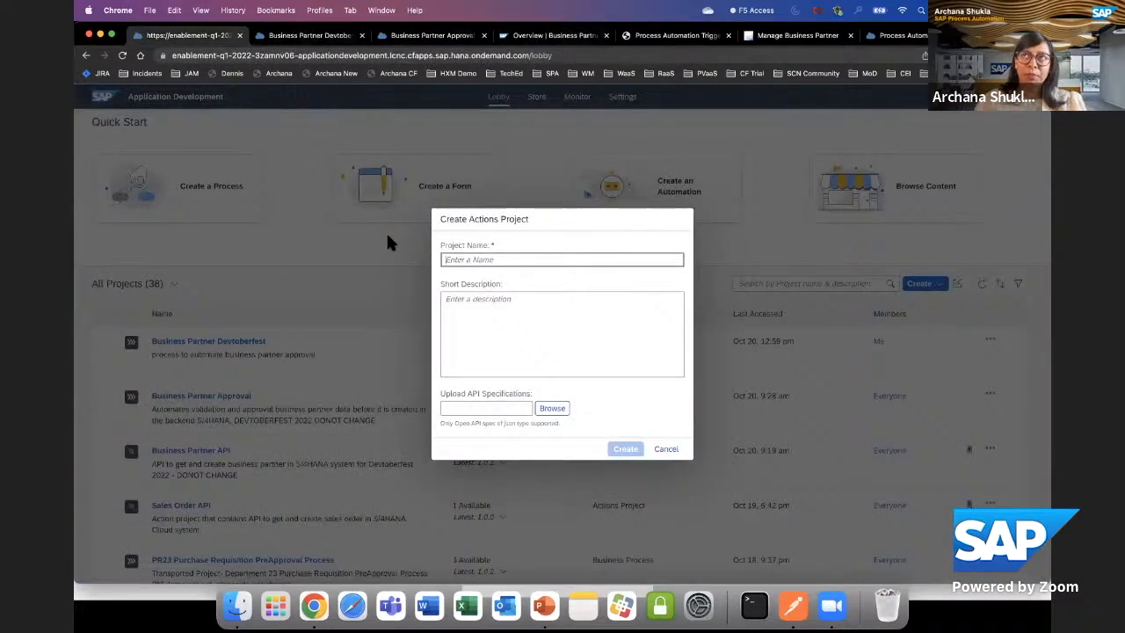
pyautogui.click(458, 261)
pyautogui.write('Business Partner API - Dev')
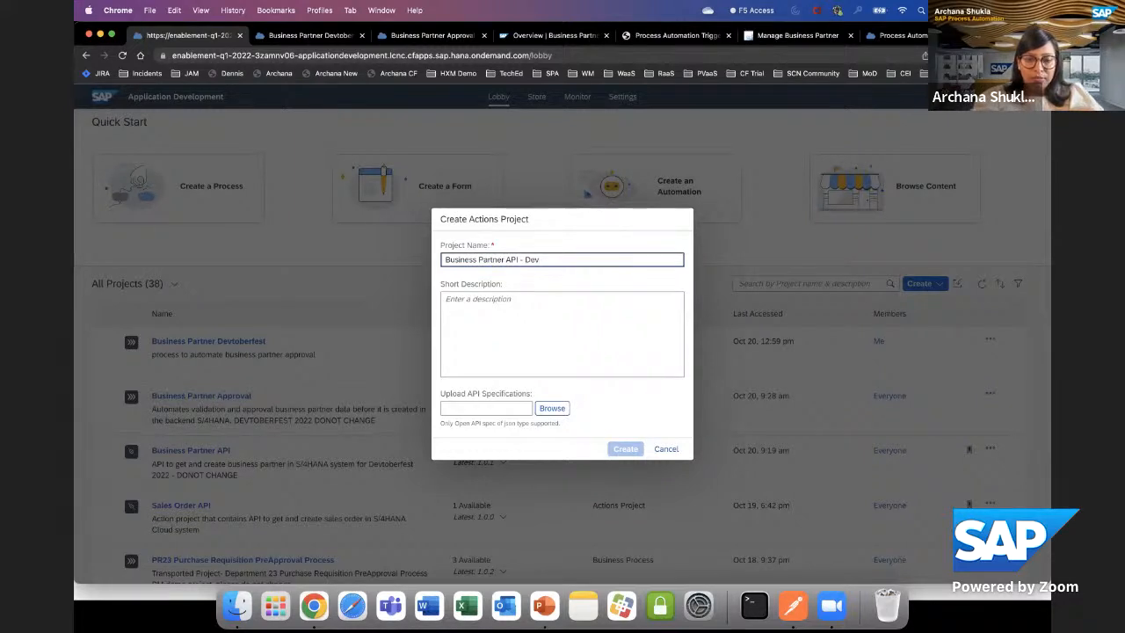
pyautogui.write('toberfest')
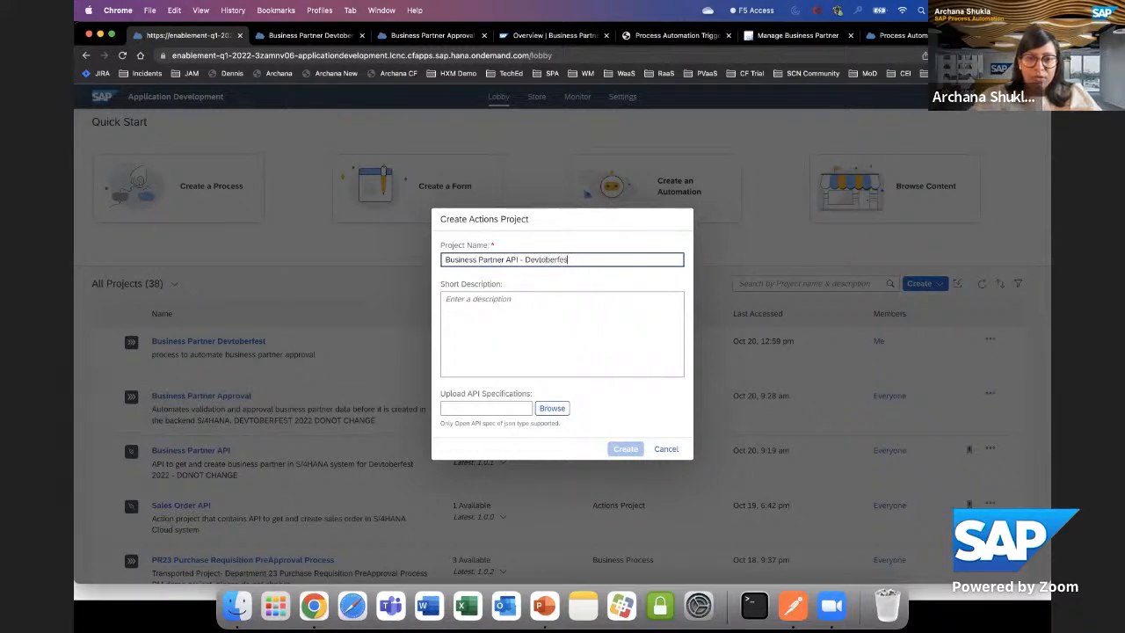
pyautogui.click(456, 307)
pyautogui.write('API')
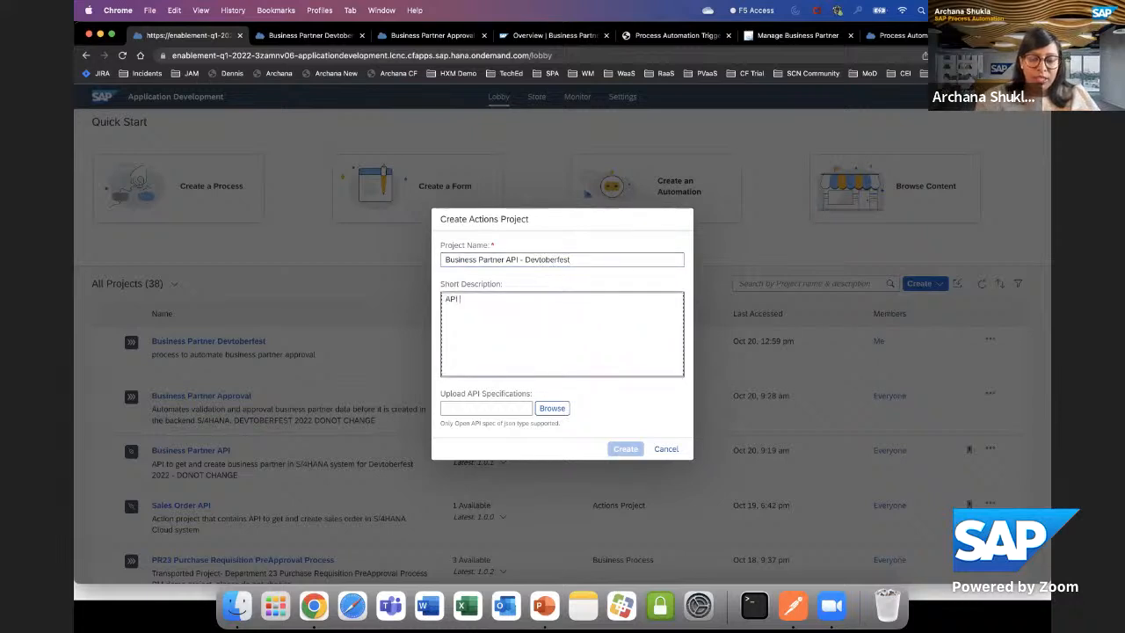
pyautogui.write(' to create business partner')
pyautogui.click(529, 408)
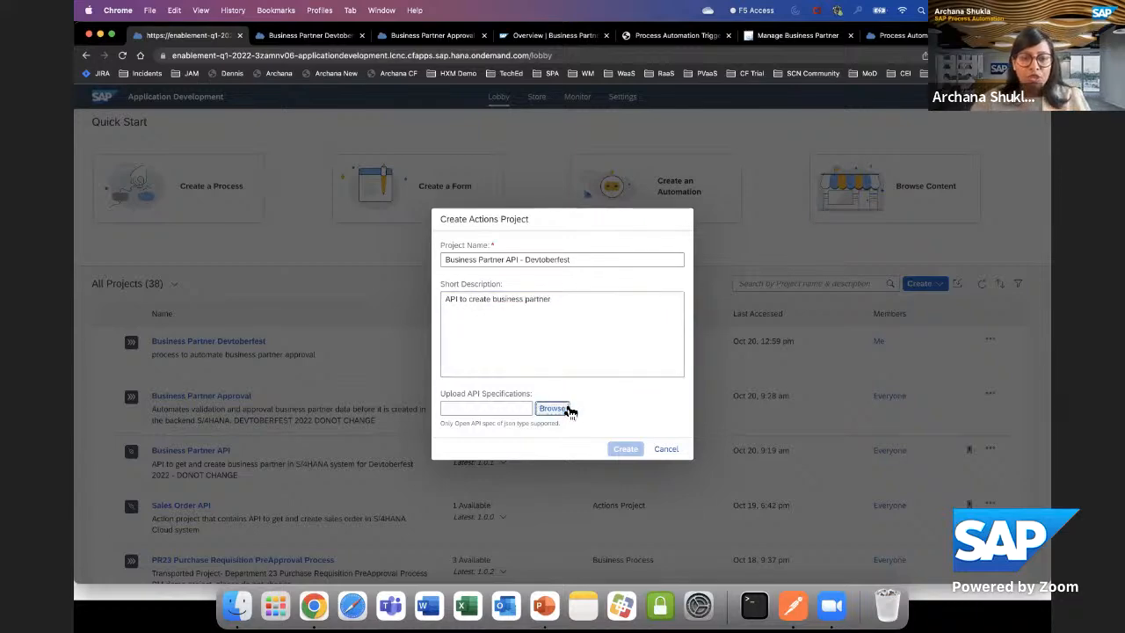
pyautogui.click(554, 408)
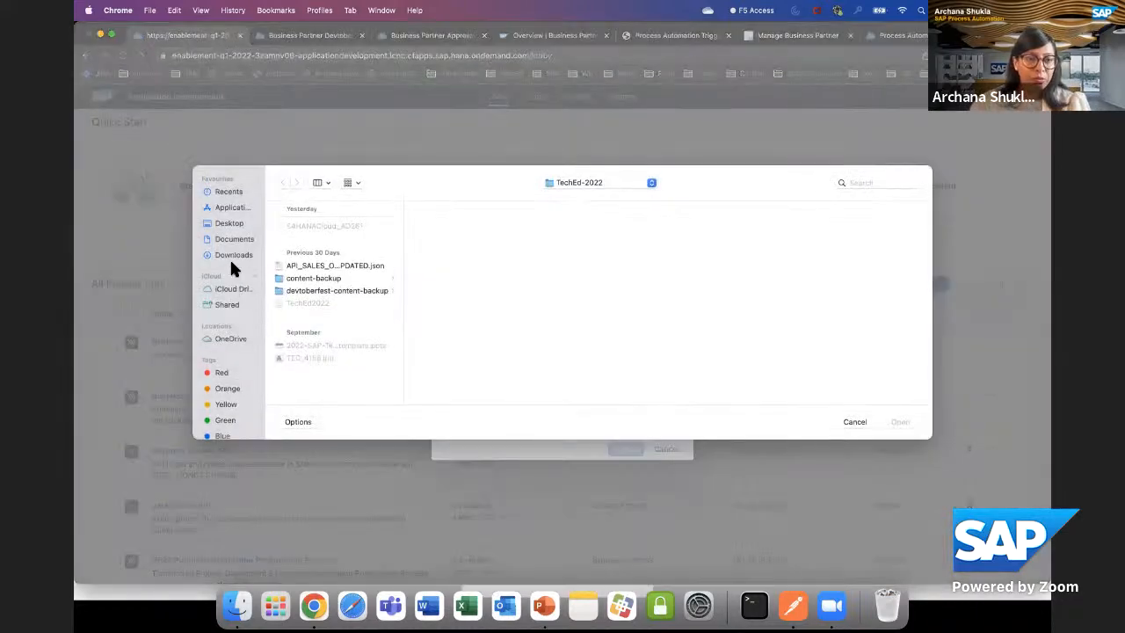
# Upload the updated API_BUSINESS_PARTNER JSON file from Downloads and create the actions project
pyautogui.click(234, 253)
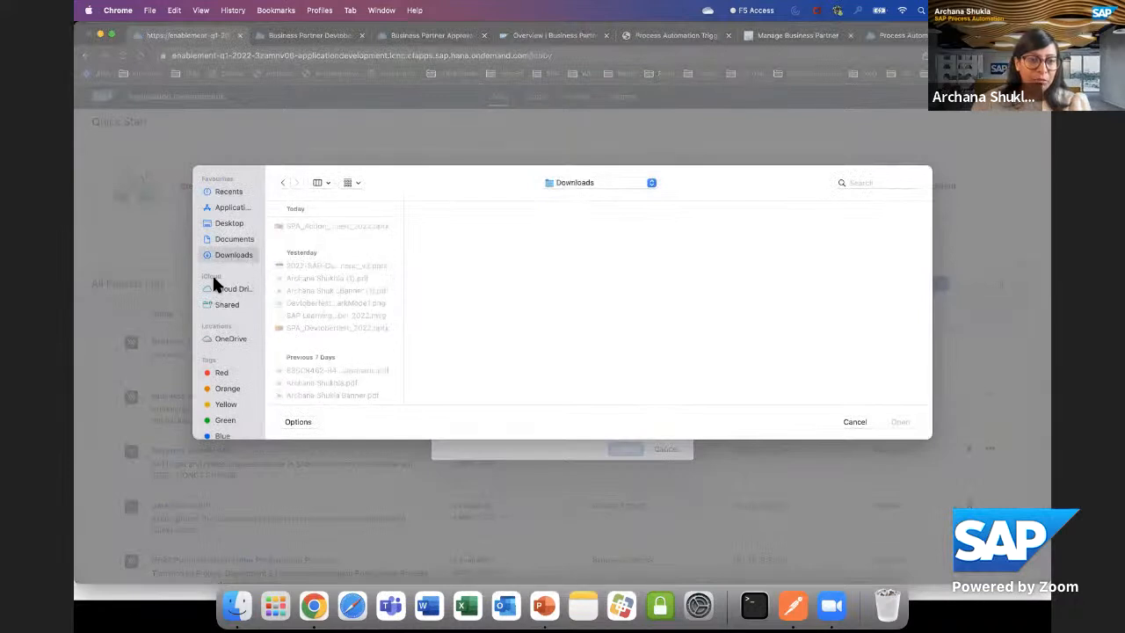
pyautogui.click(227, 225)
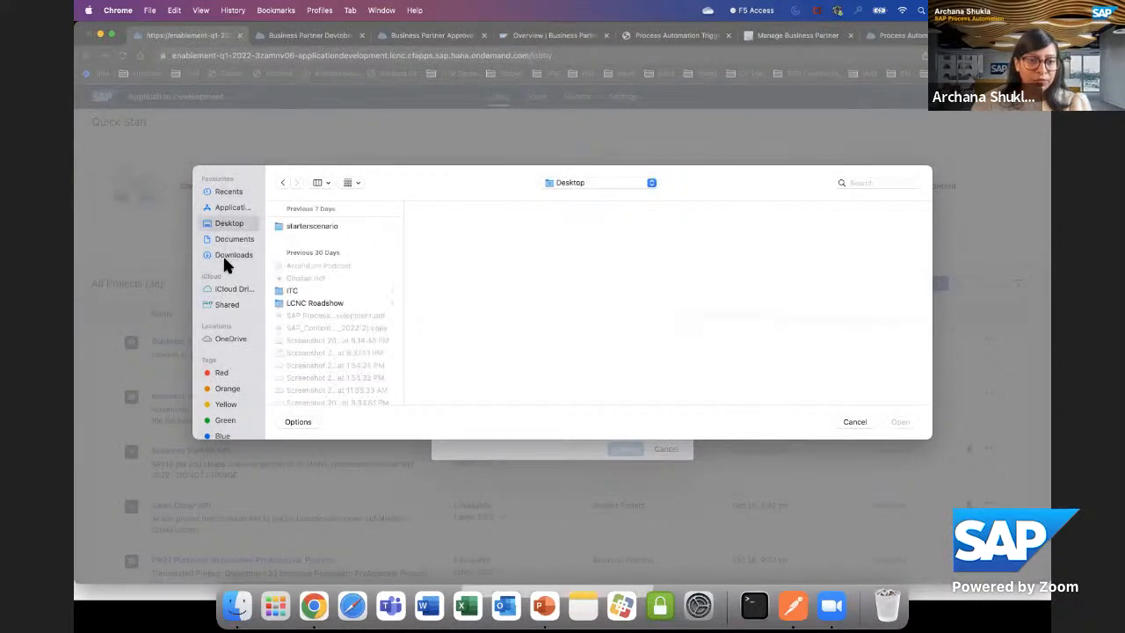
pyautogui.click(229, 255)
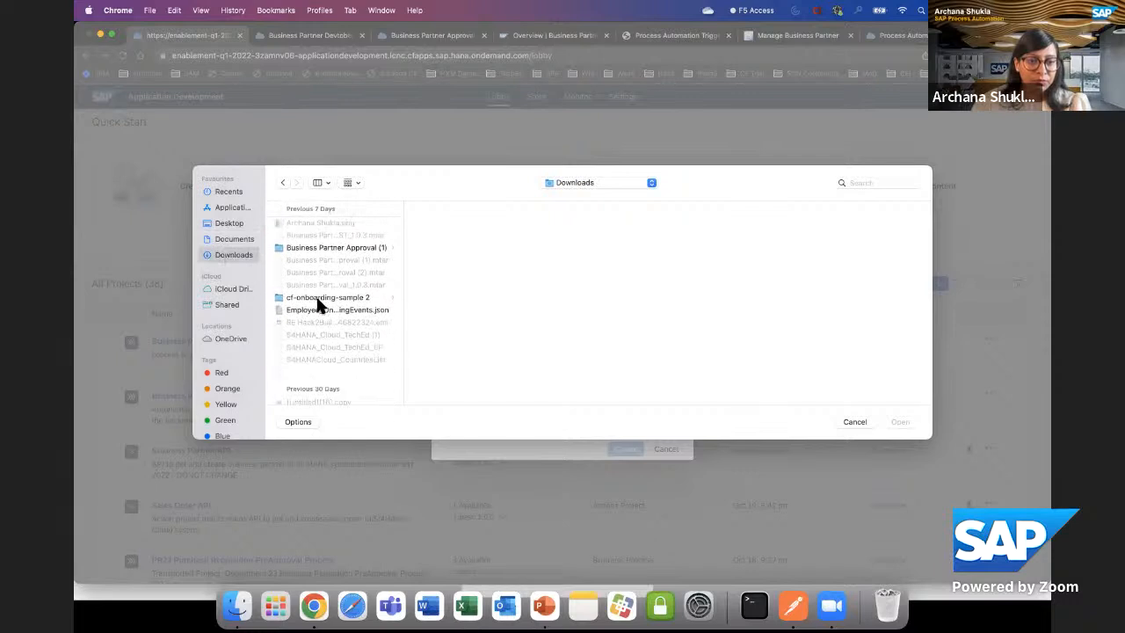
pyautogui.scroll(-5, 319, 303)
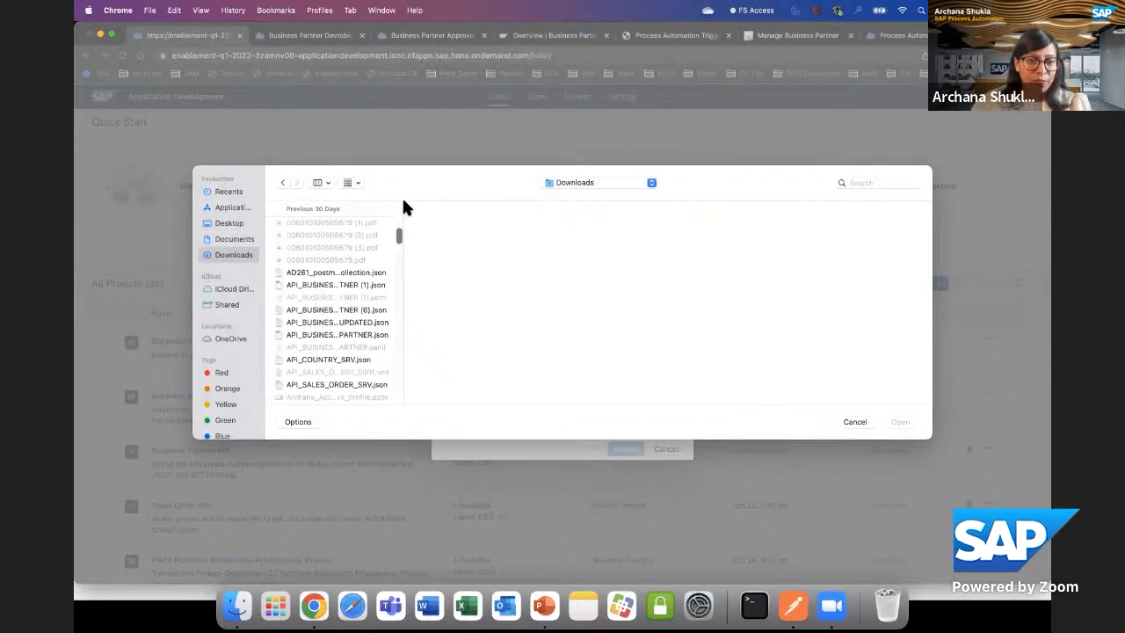
pyautogui.moveTo(407, 208); pyautogui.dragTo(546, 209)
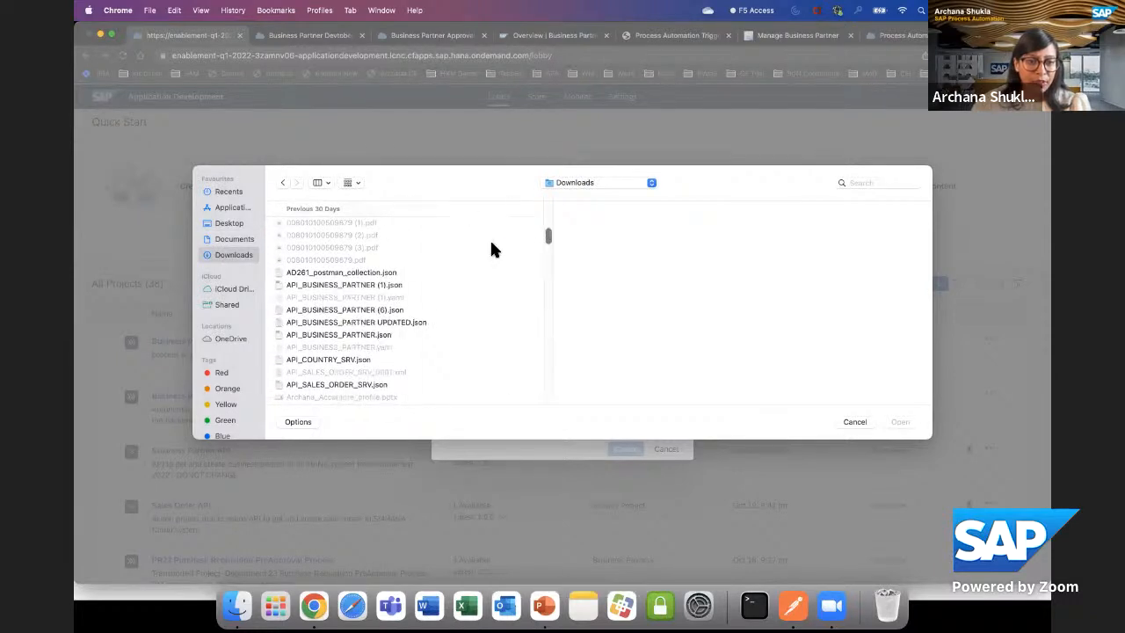
pyautogui.click(377, 322)
pyautogui.click(898, 422)
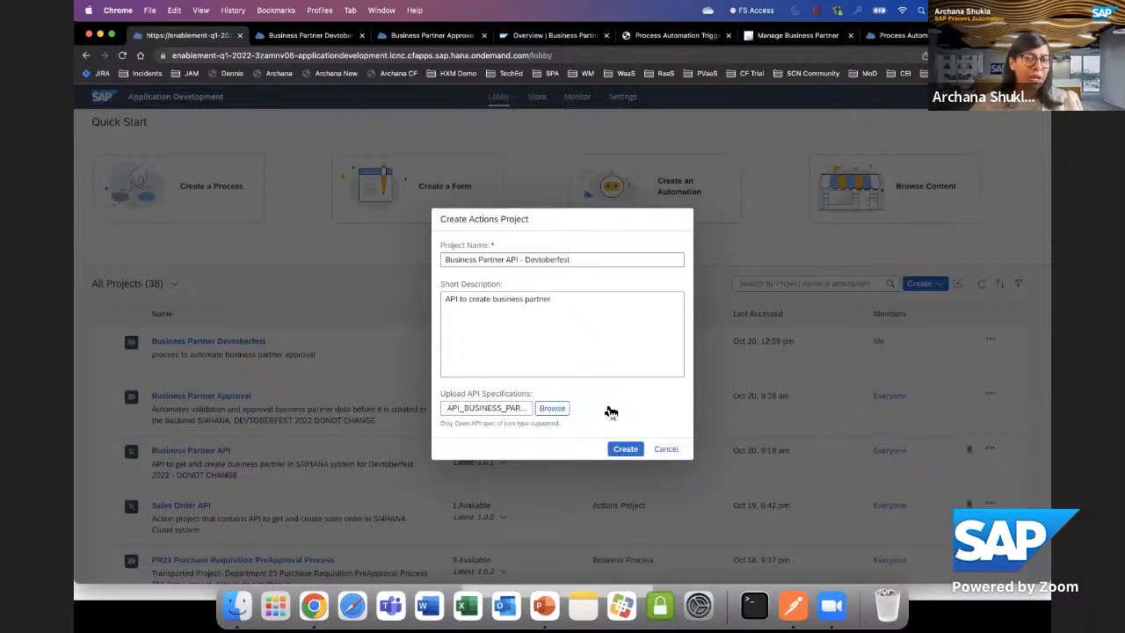
pyautogui.click(626, 450)
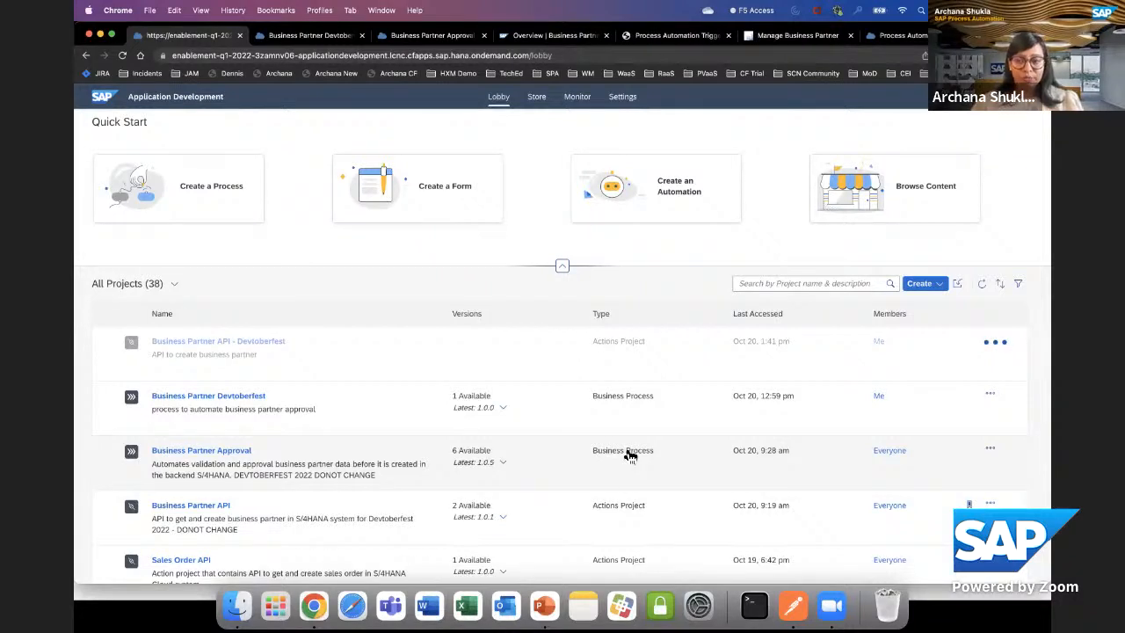
pyautogui.click(559, 37)
# Open the Business Partner (A2X) API Reference and scroll through its contents
pyautogui.scroll(5, 498, 298)
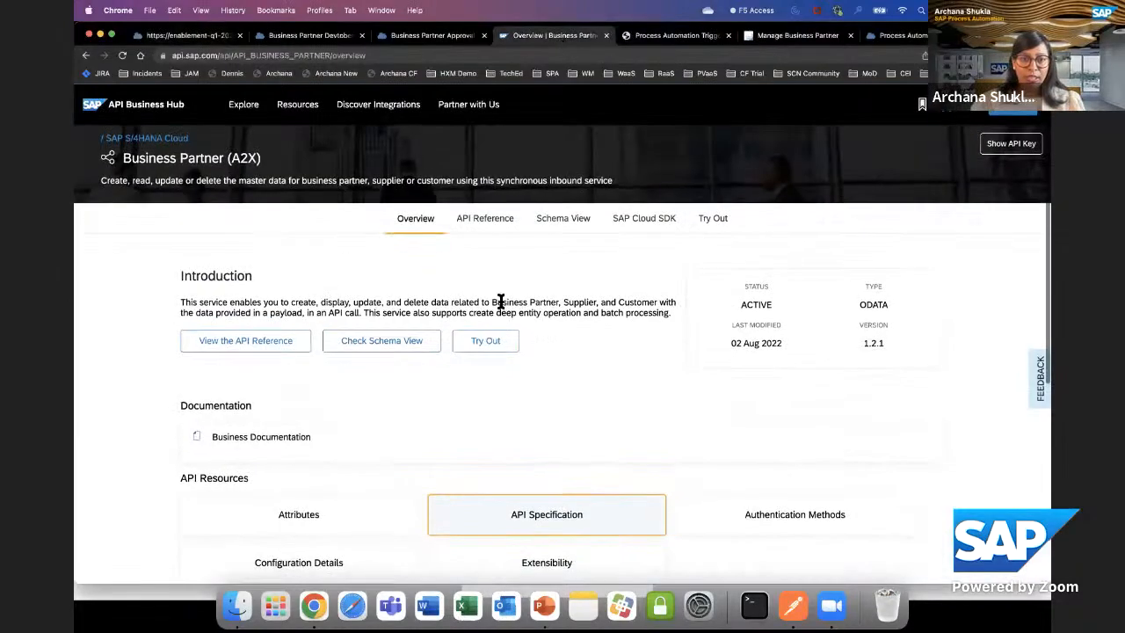
pyautogui.click(491, 223)
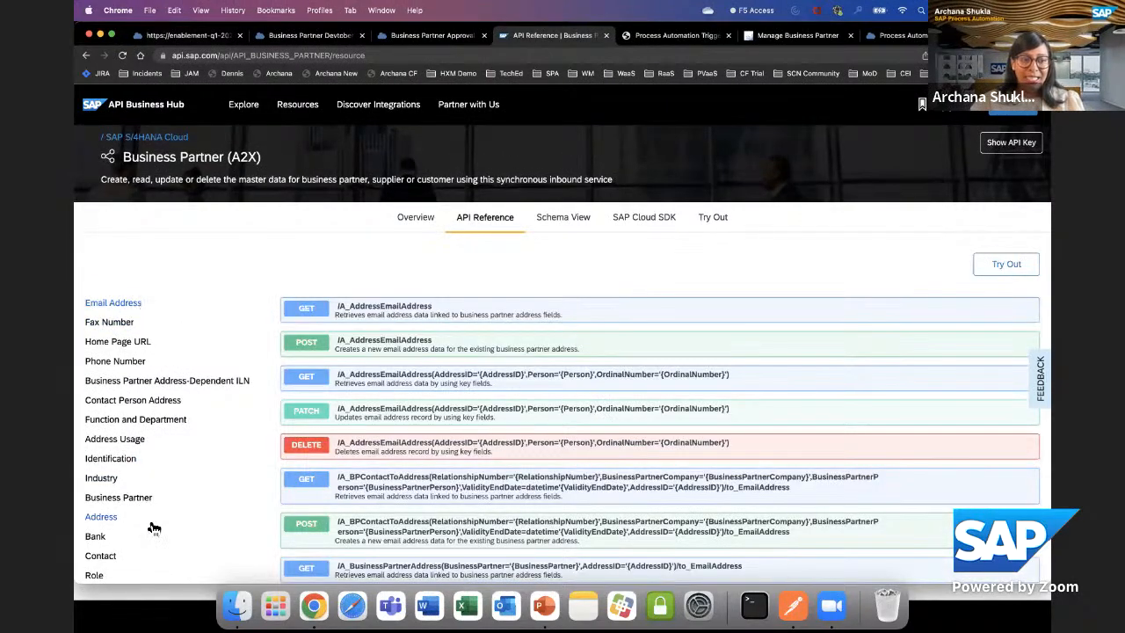
pyautogui.scroll(-2, 154, 527)
pyautogui.scroll(-4, 154, 528)
pyautogui.scroll(3, 153, 529)
pyautogui.scroll(3, 153, 523)
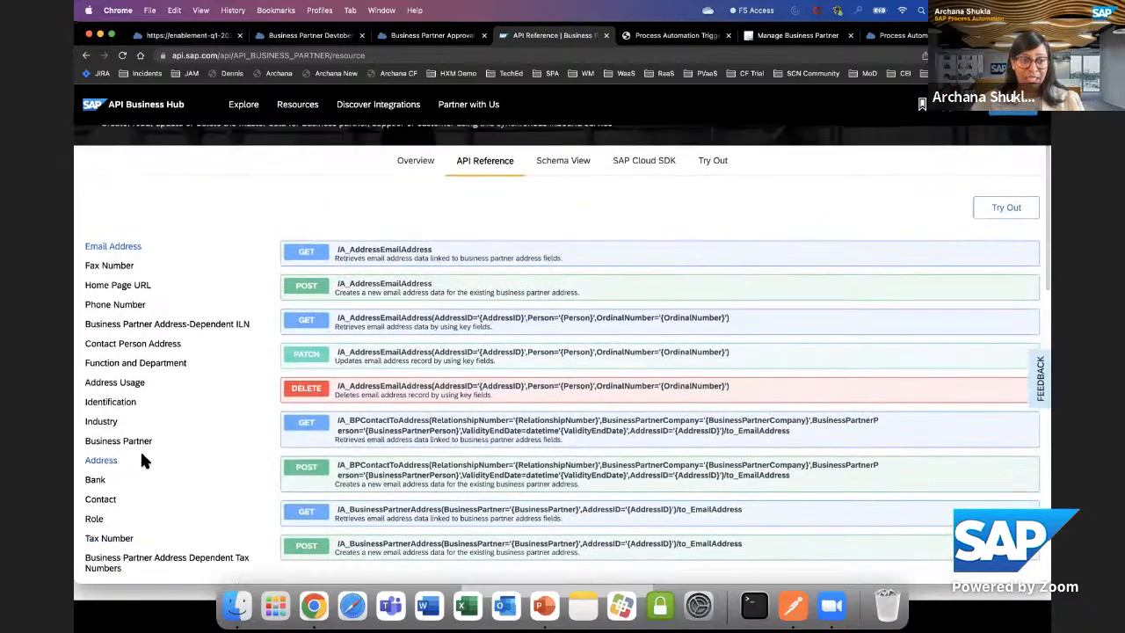
# Review the Business Partner endpoints, then bring up the Devtoberfest project's action editor
pyautogui.click(139, 445)
pyautogui.scroll(-3, 336, 510)
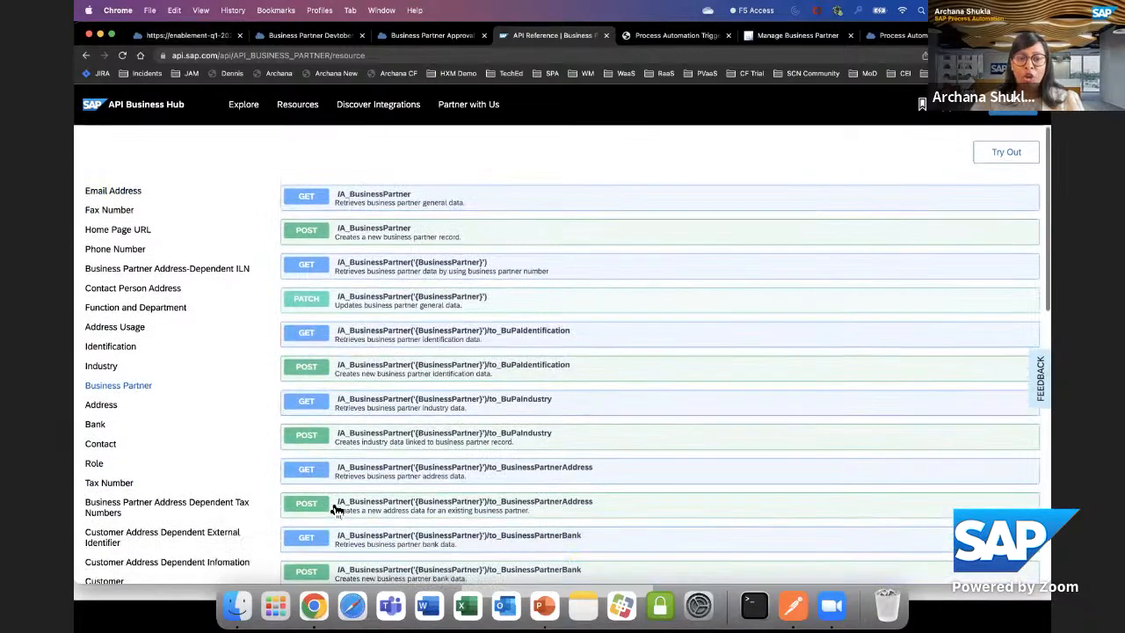
pyautogui.scroll(-8, 335, 510)
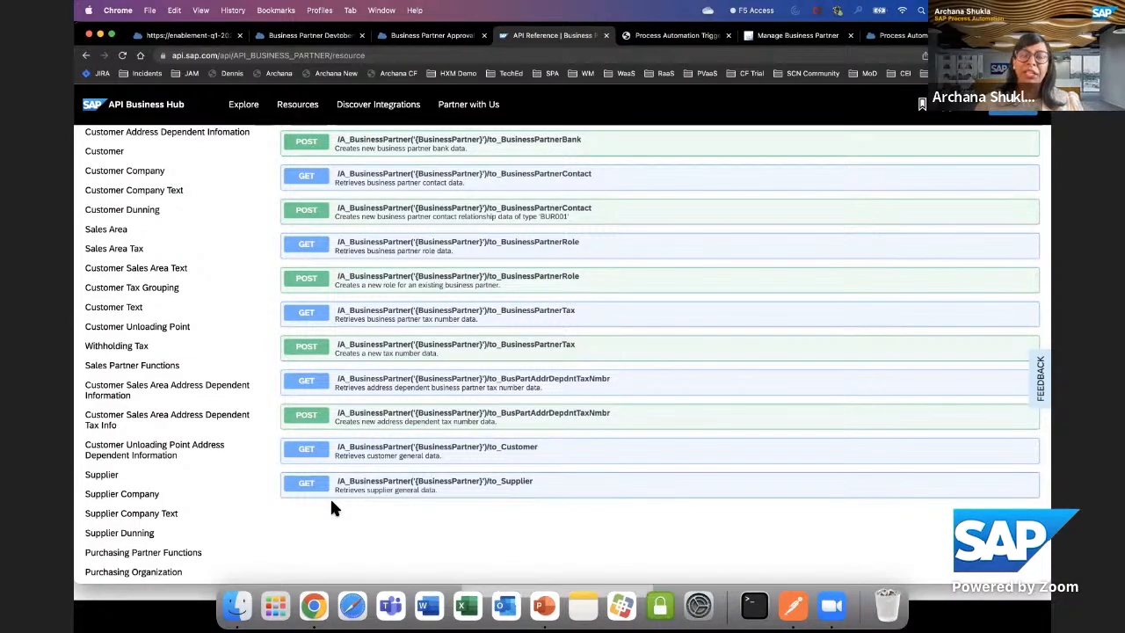
pyautogui.press('super+shift+t')
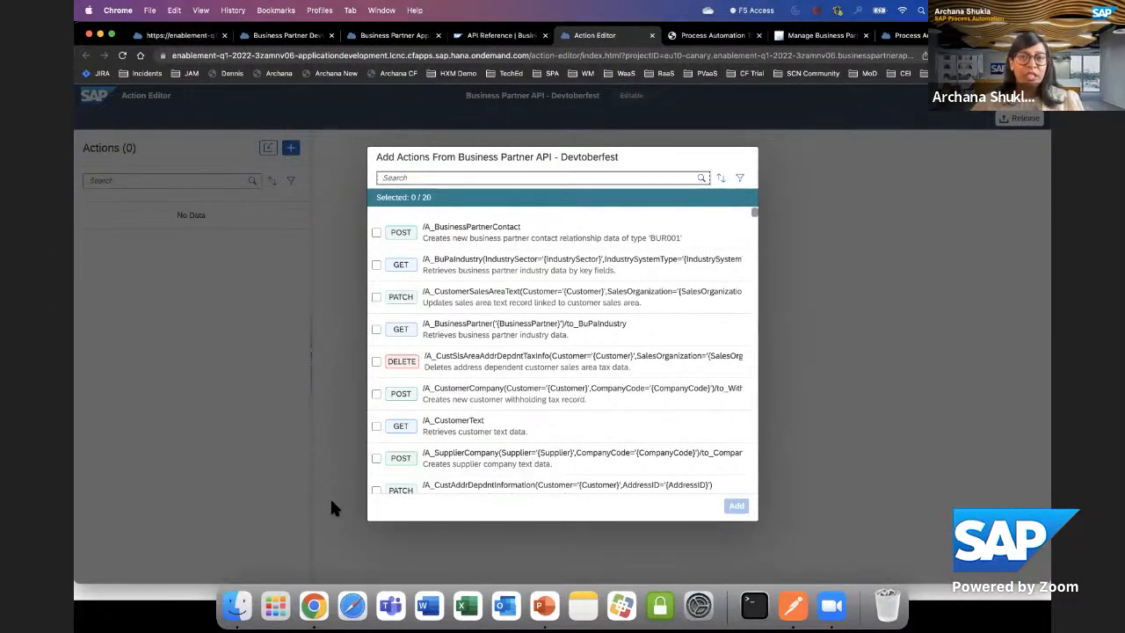
# Filter the API actions to POST requests and add /A_BusinessPartner to the project
pyautogui.scroll(-5, 493, 306)
pyautogui.scroll(-9, 495, 309)
pyautogui.scroll(13, 495, 309)
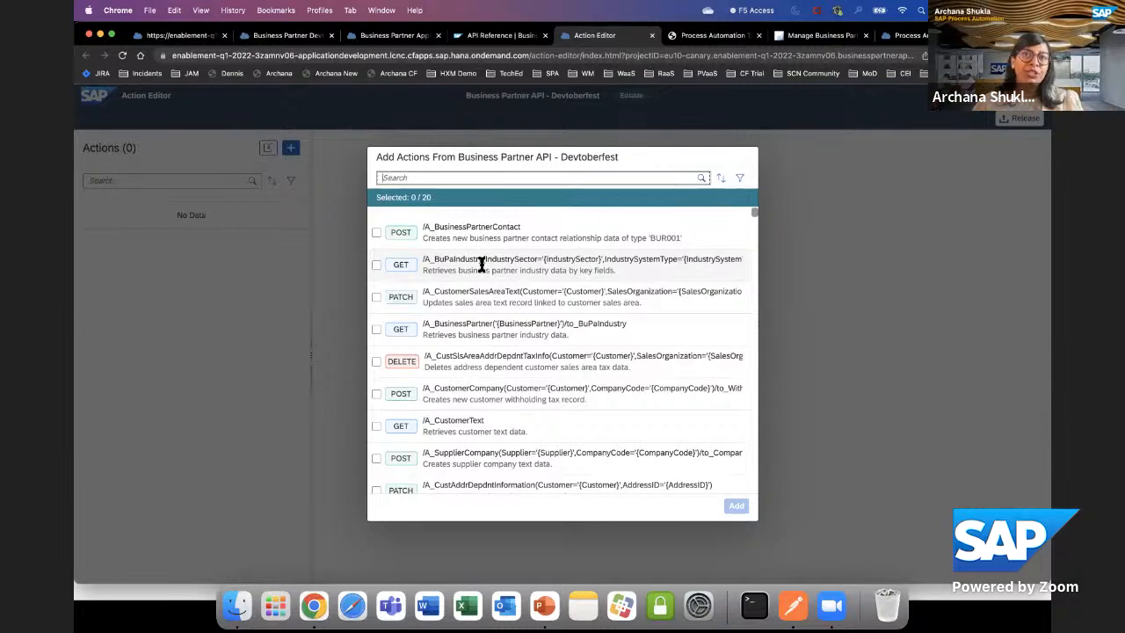
pyautogui.click(739, 178)
pyautogui.click(479, 258)
pyautogui.click(492, 264)
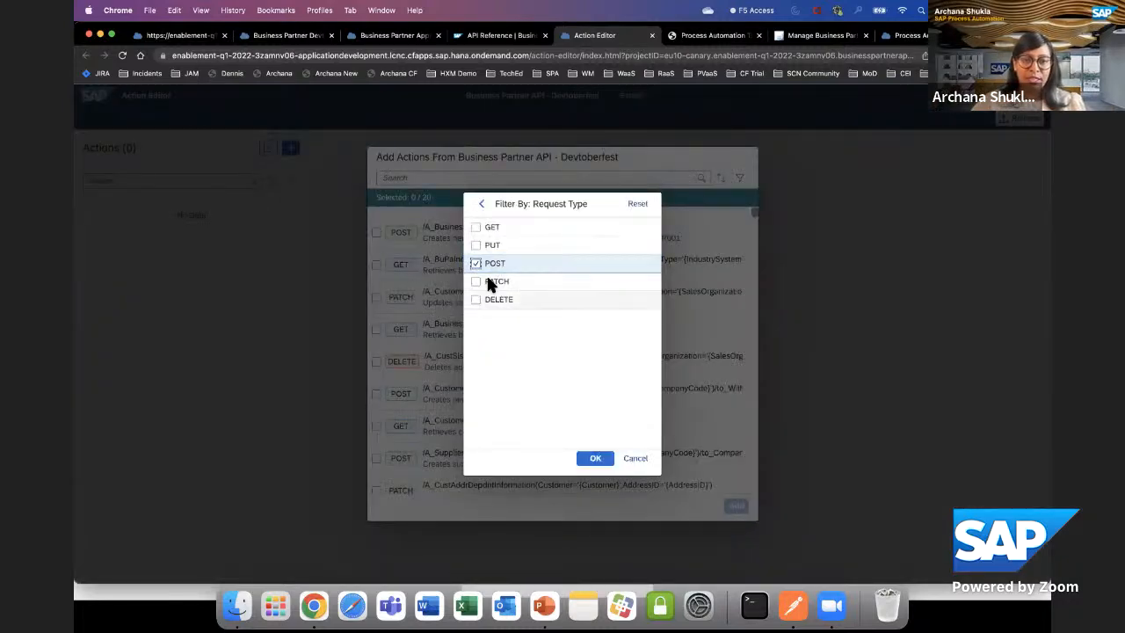
pyautogui.click(595, 458)
pyautogui.scroll(-8, 533, 431)
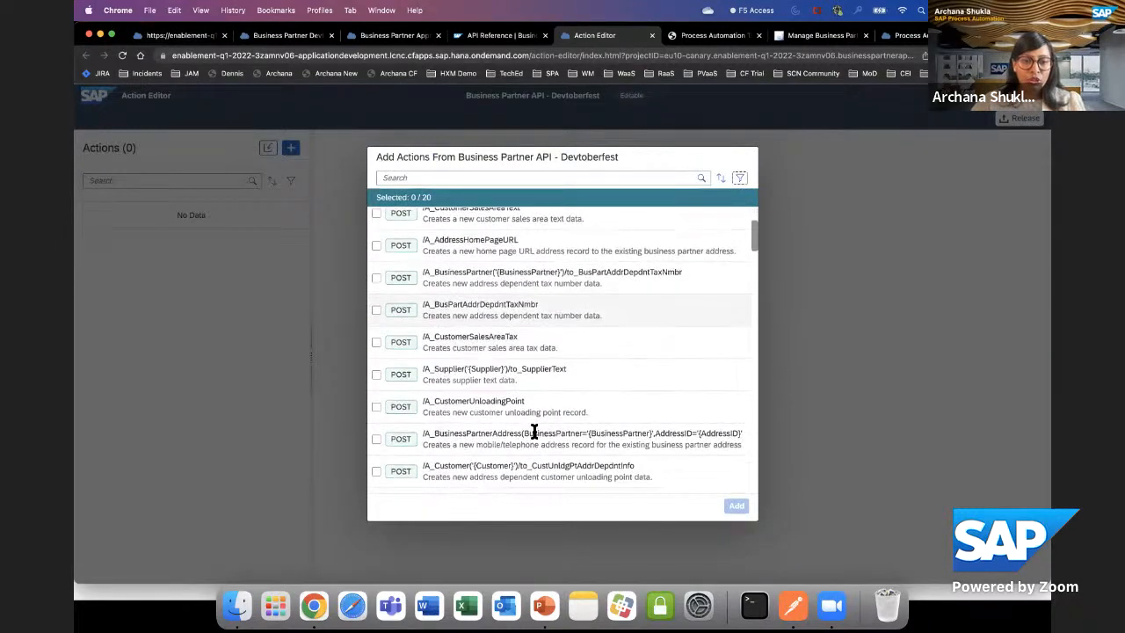
pyautogui.click(376, 360)
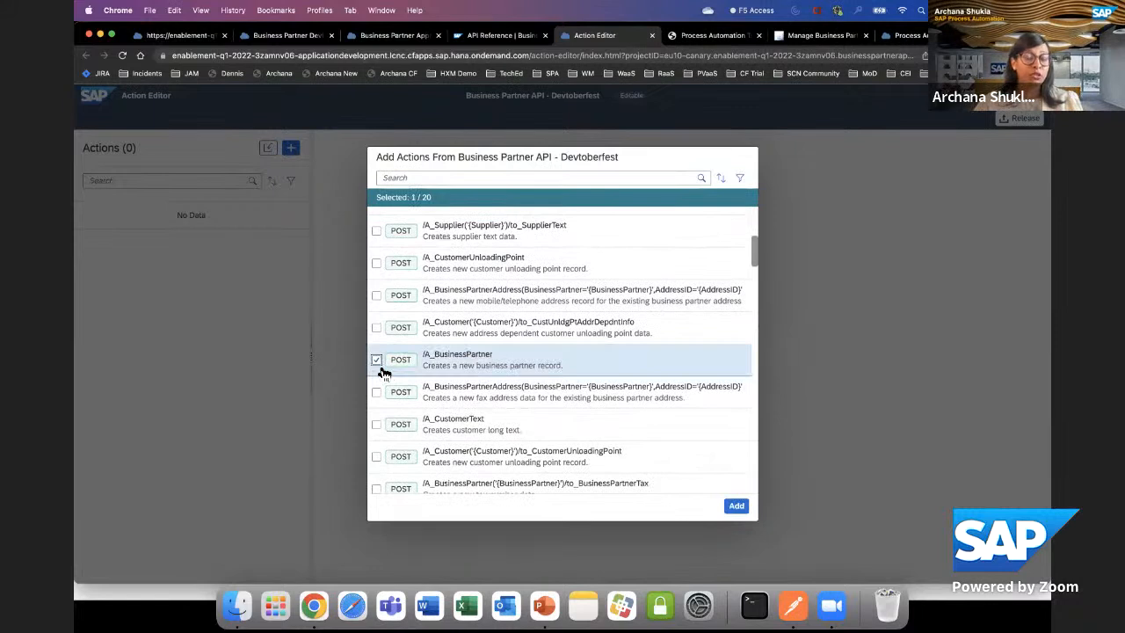
pyautogui.click(738, 506)
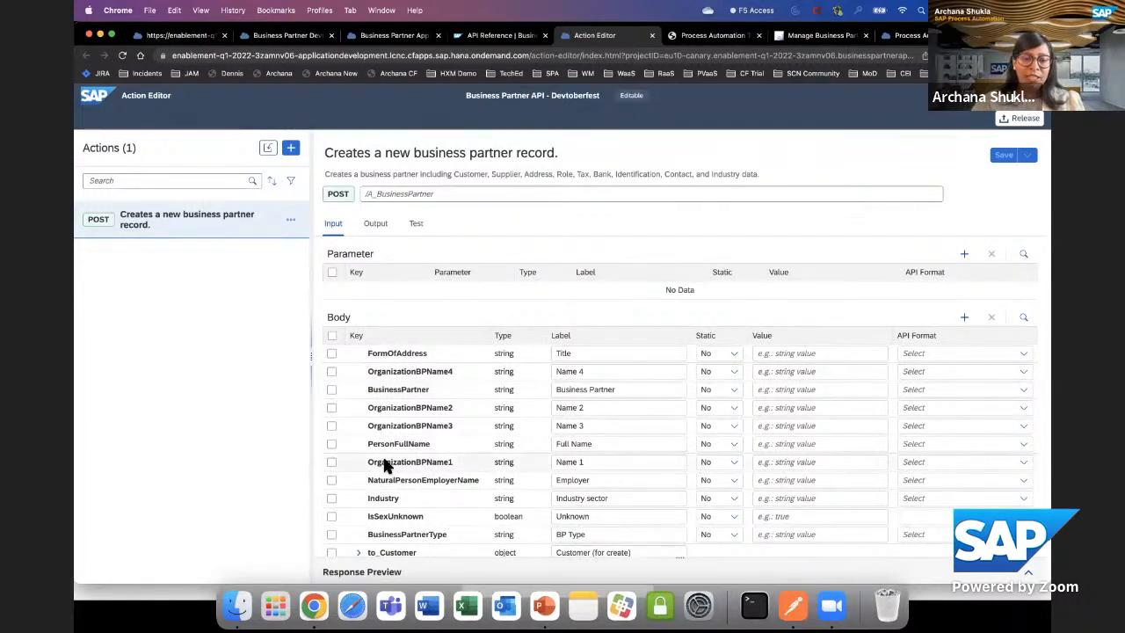
# Sort the request body fields by key and select all of them
pyautogui.scroll(-10, 384, 461)
pyautogui.scroll(15, 390, 472)
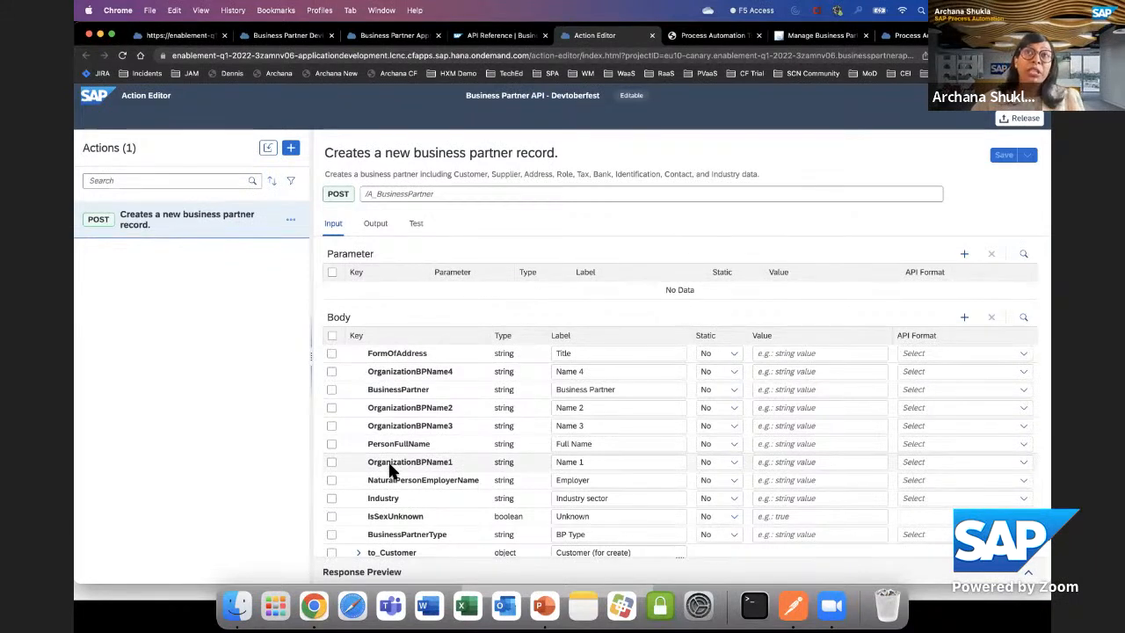
pyautogui.click(431, 339)
pyautogui.click(411, 353)
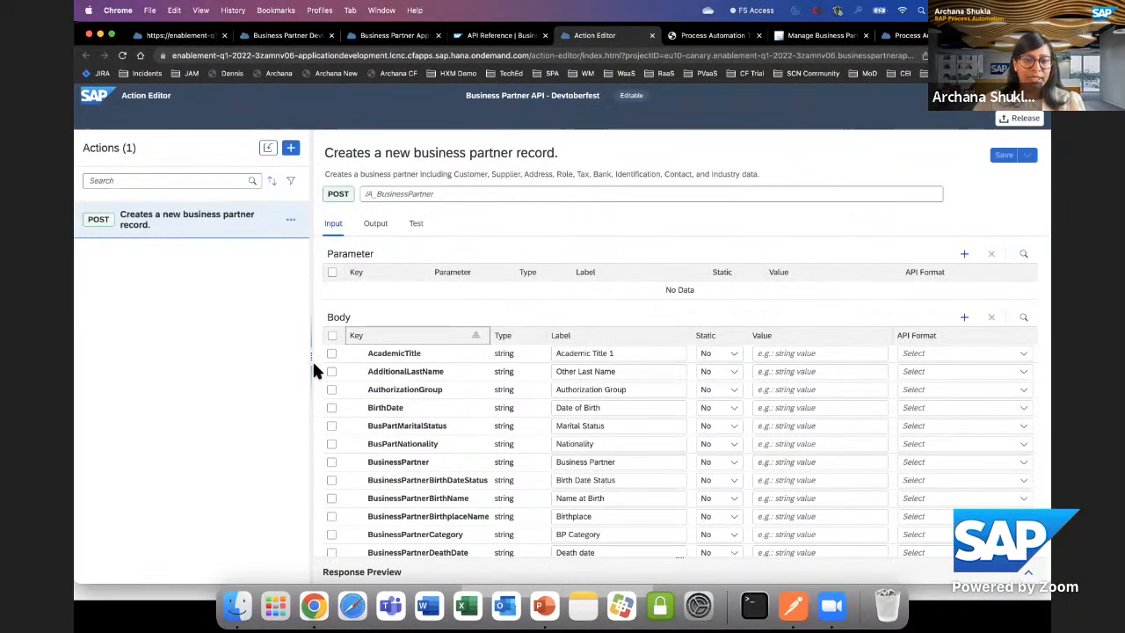
pyautogui.click(332, 338)
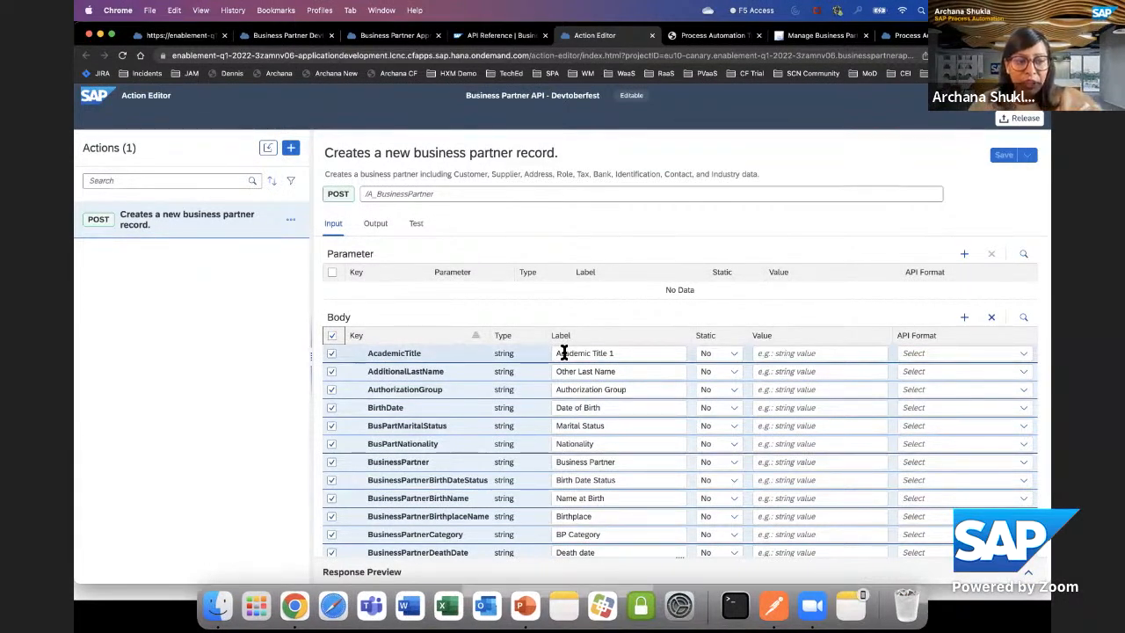
# Untick BusinessPartnerCategory, FirstName, Initials, LastName and OrganizationBPName1 so they are kept
pyautogui.scroll(-2, 334, 470)
pyautogui.click(331, 467)
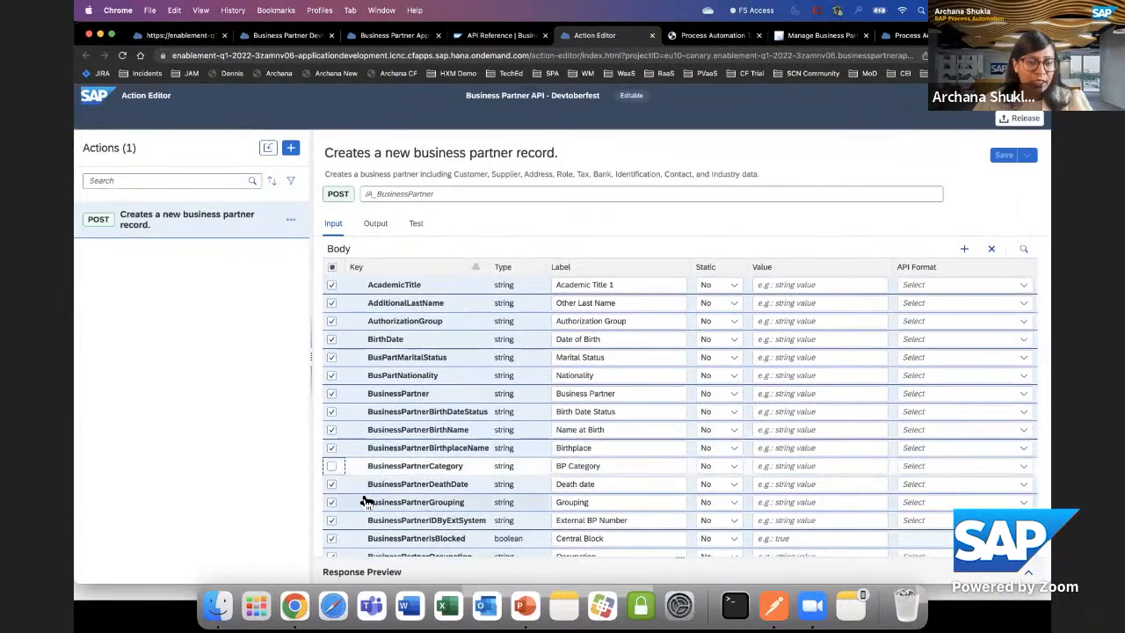
pyautogui.scroll(-5, 366, 501)
pyautogui.click(332, 456)
pyautogui.scroll(-4, 361, 483)
pyautogui.click(331, 419)
pyautogui.scroll(-2, 346, 470)
pyautogui.scroll(-2, 348, 497)
pyautogui.click(332, 442)
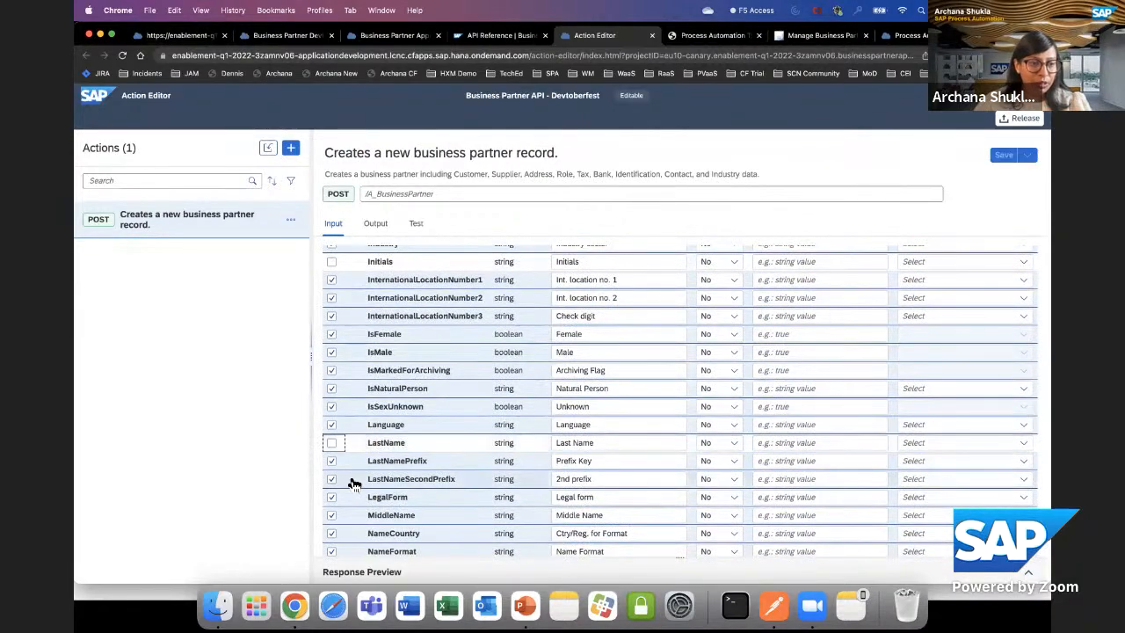
pyautogui.scroll(-2, 355, 484)
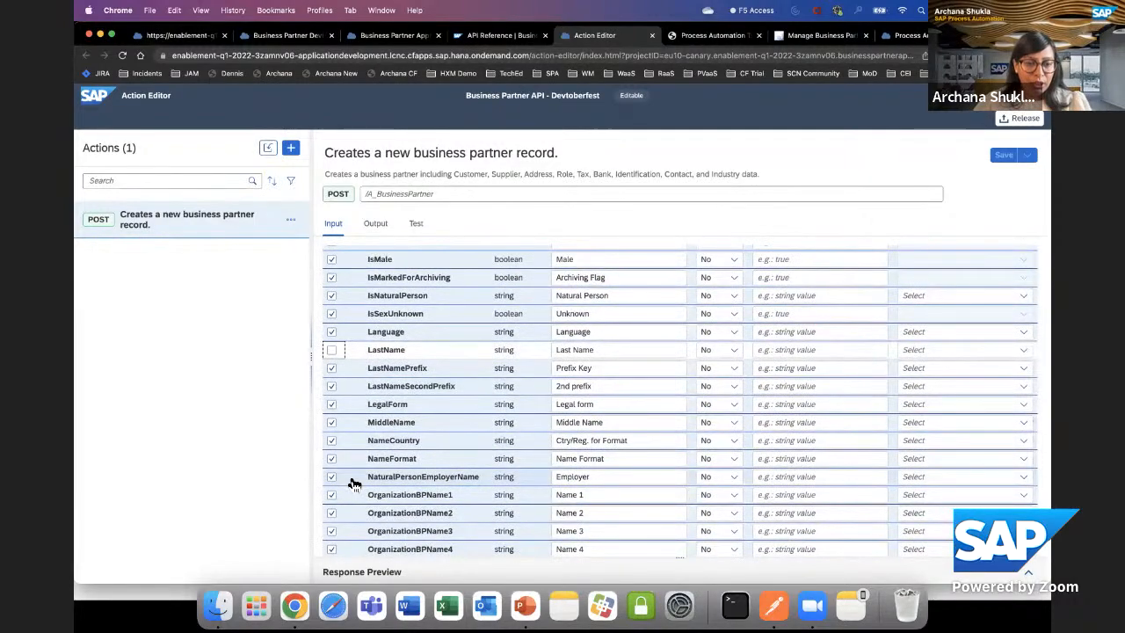
pyautogui.click(333, 496)
# Remove the remaining selected body fields and show the action's Output definition
pyautogui.scroll(-4, 356, 501)
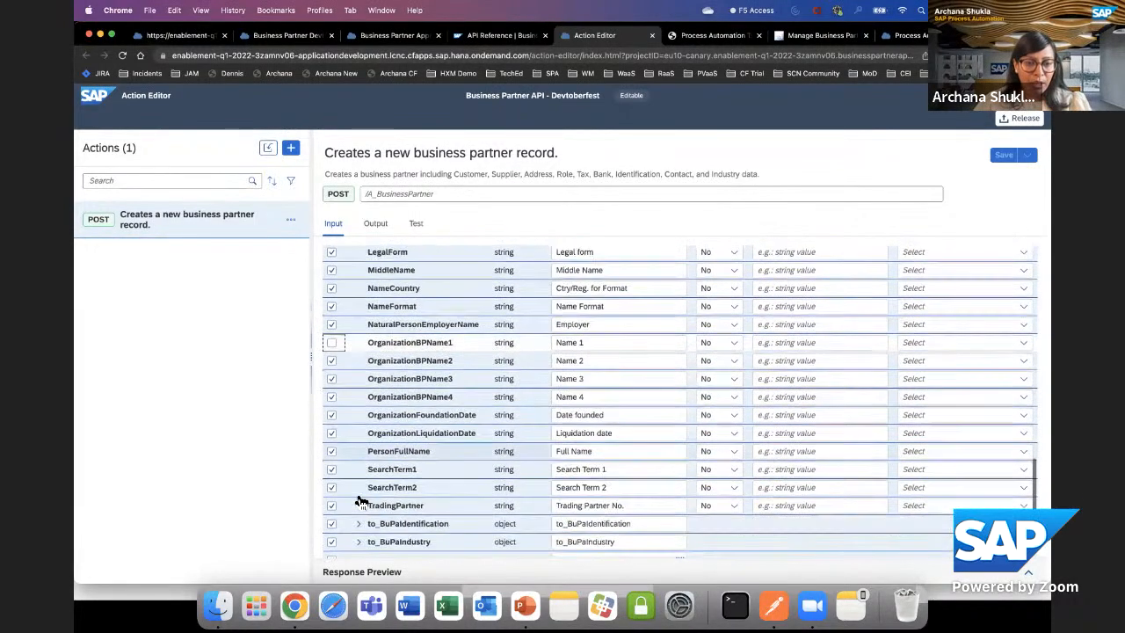
pyautogui.scroll(10, 479, 448)
pyautogui.scroll(10, 488, 437)
pyautogui.click(991, 317)
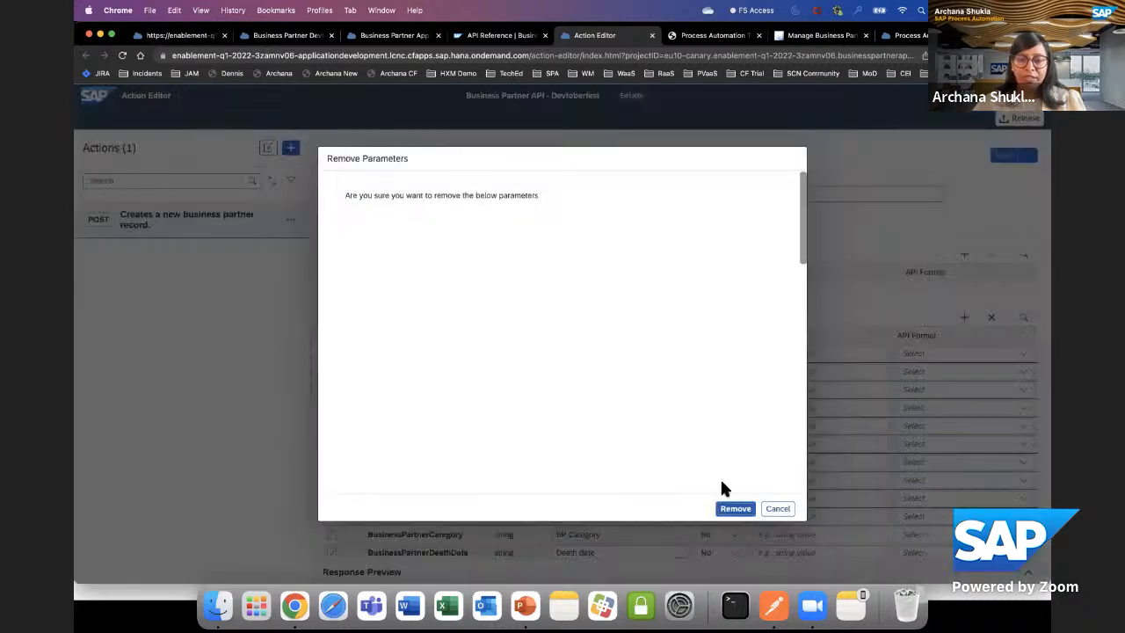
pyautogui.click(734, 508)
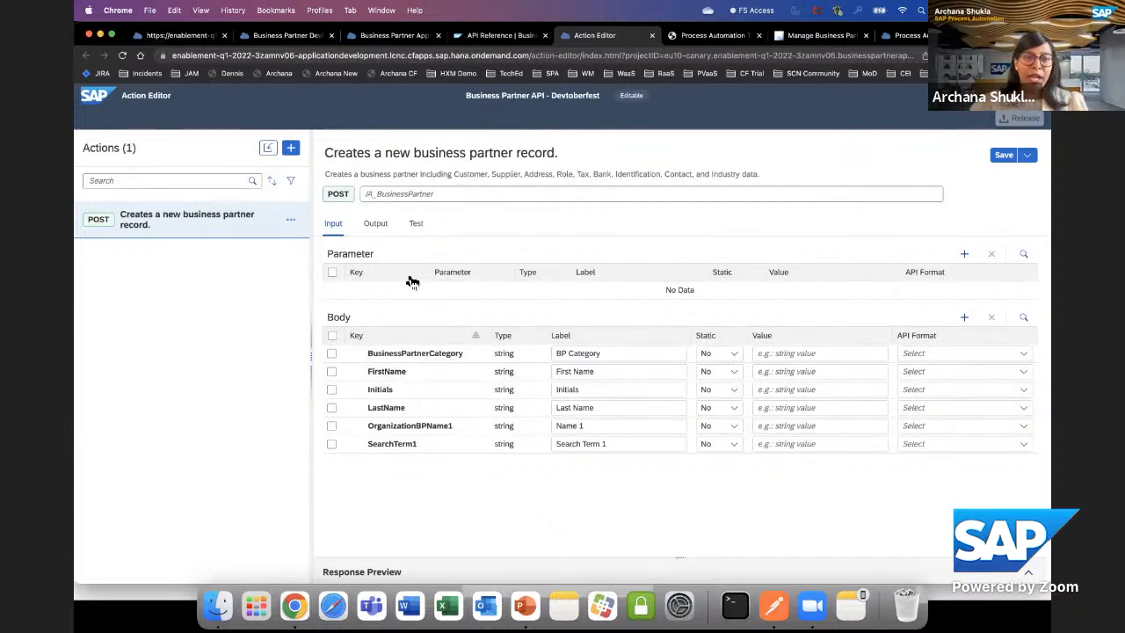
pyautogui.click(378, 229)
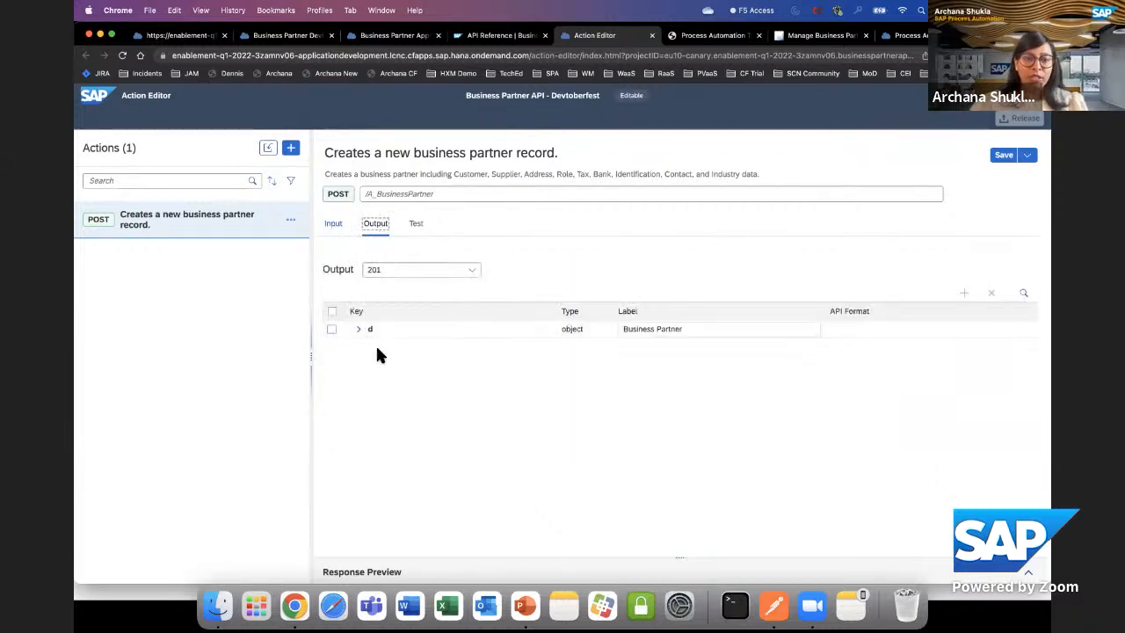
# Expand the d output object, select all its fields and sort them by key
pyautogui.click(358, 331)
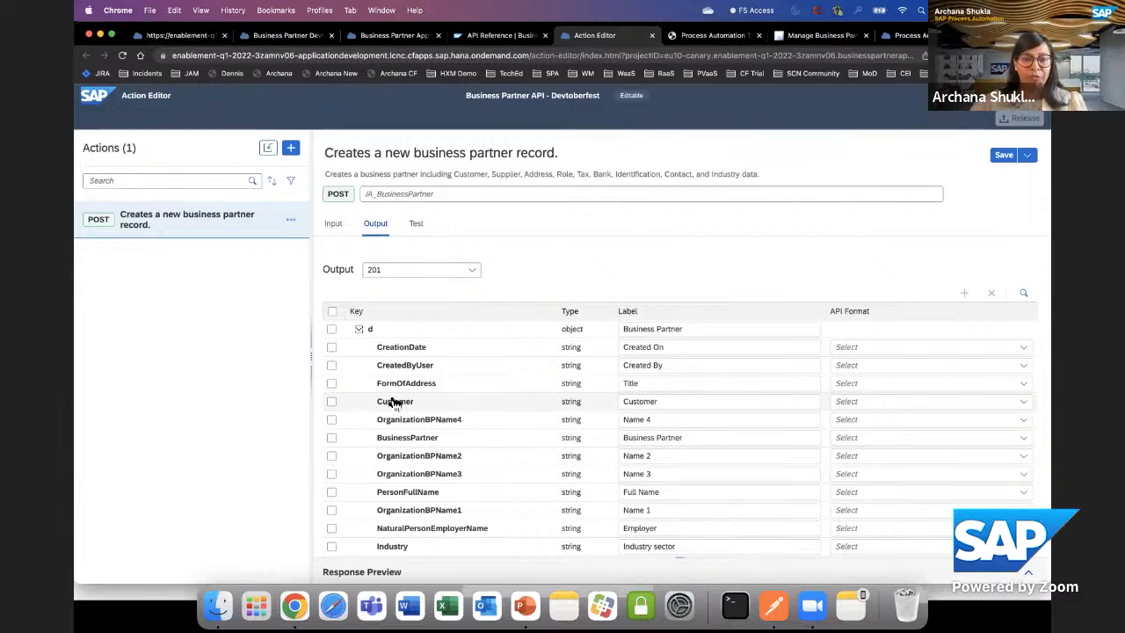
pyautogui.click(333, 311)
pyautogui.click(411, 314)
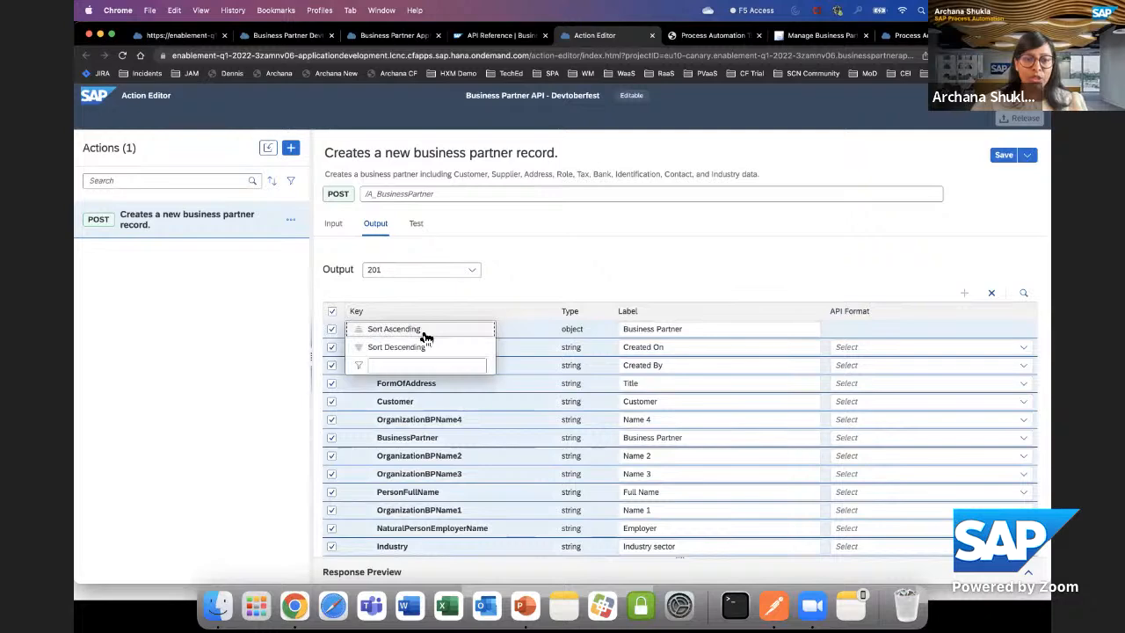
pyautogui.click(439, 348)
pyautogui.scroll(-3, 454, 413)
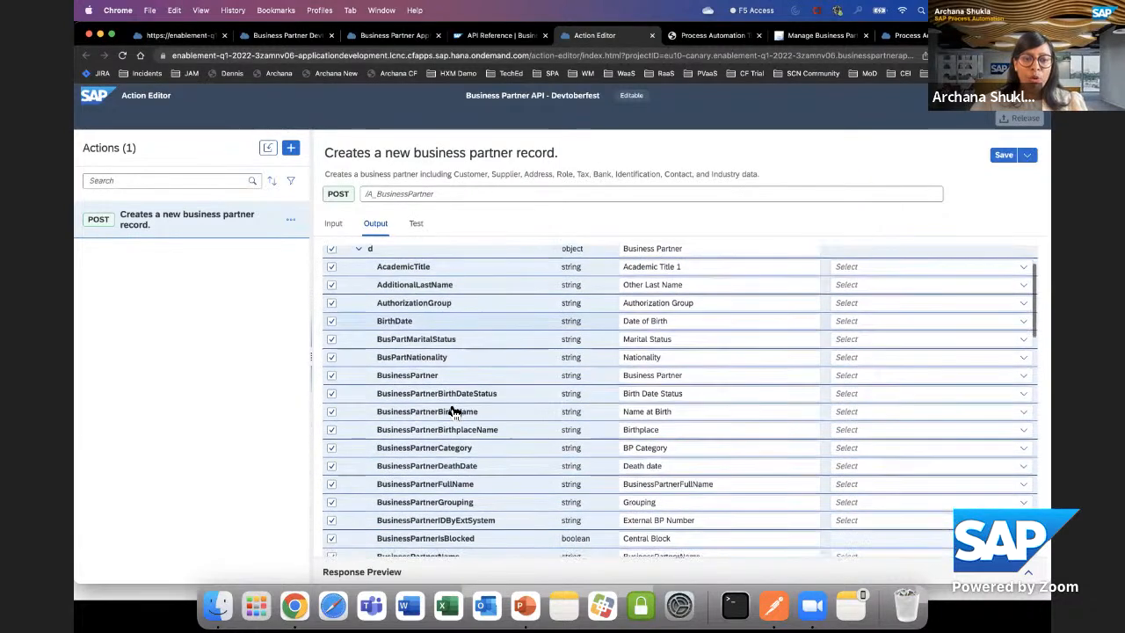
pyautogui.scroll(-2, 453, 413)
# Keep BusinessPartner, BusinessPartnerName, BusinessPartnerFullName, CreationDate and CreationTime by unticking them
pyautogui.click(333, 336)
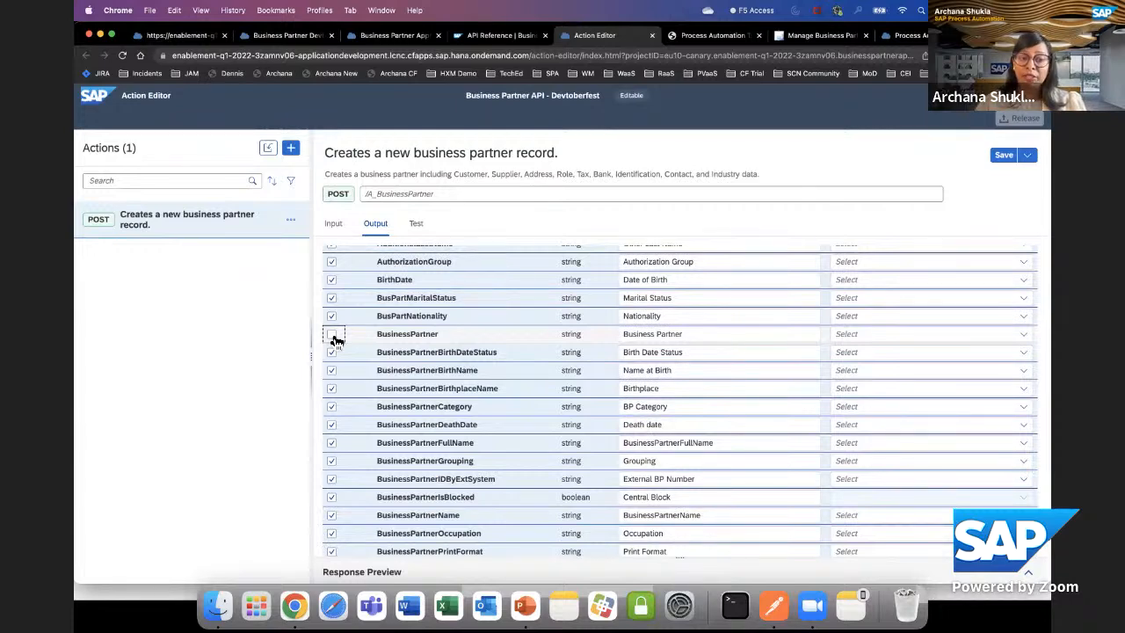
pyautogui.scroll(-1, 339, 420)
pyautogui.scroll(-4, 341, 419)
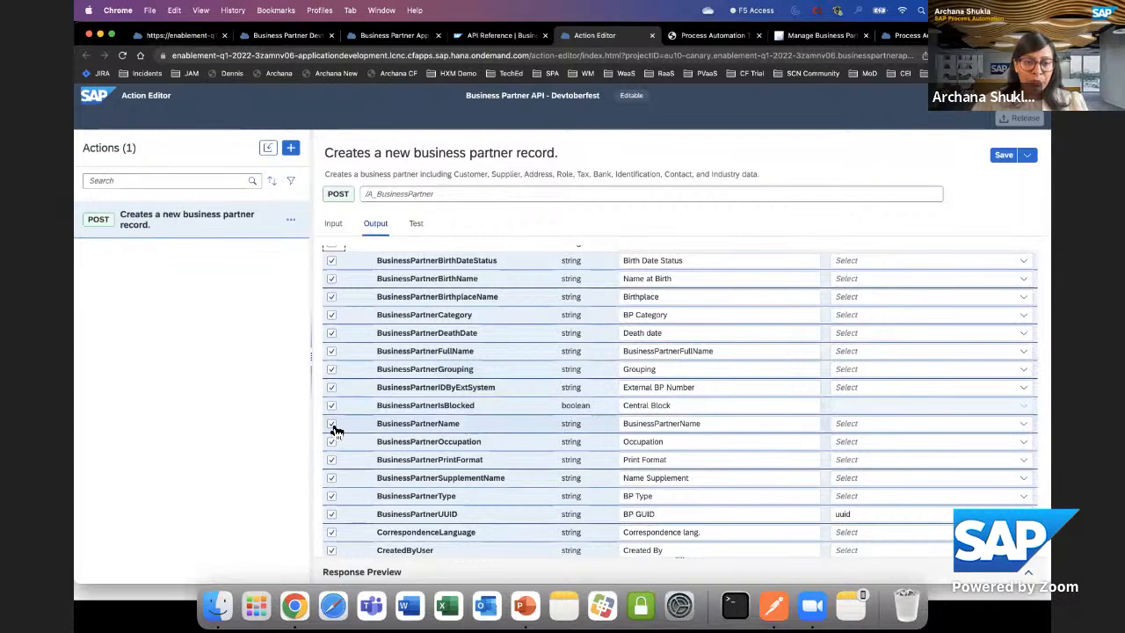
pyautogui.click(333, 425)
pyautogui.scroll(-1, 363, 487)
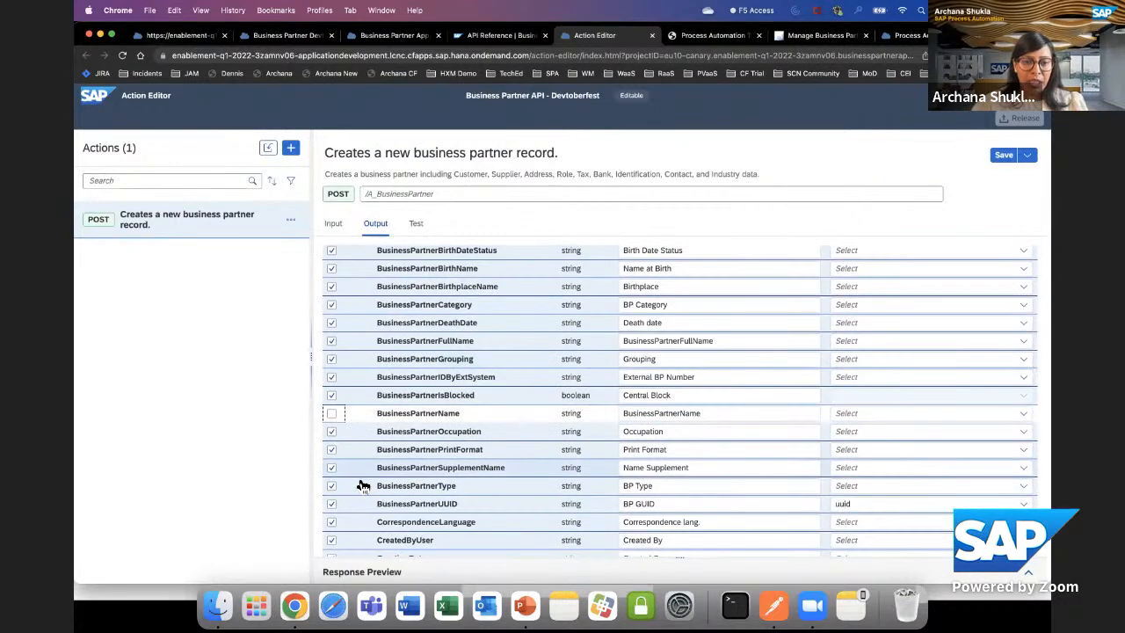
pyautogui.click(331, 341)
pyautogui.scroll(-4, 372, 485)
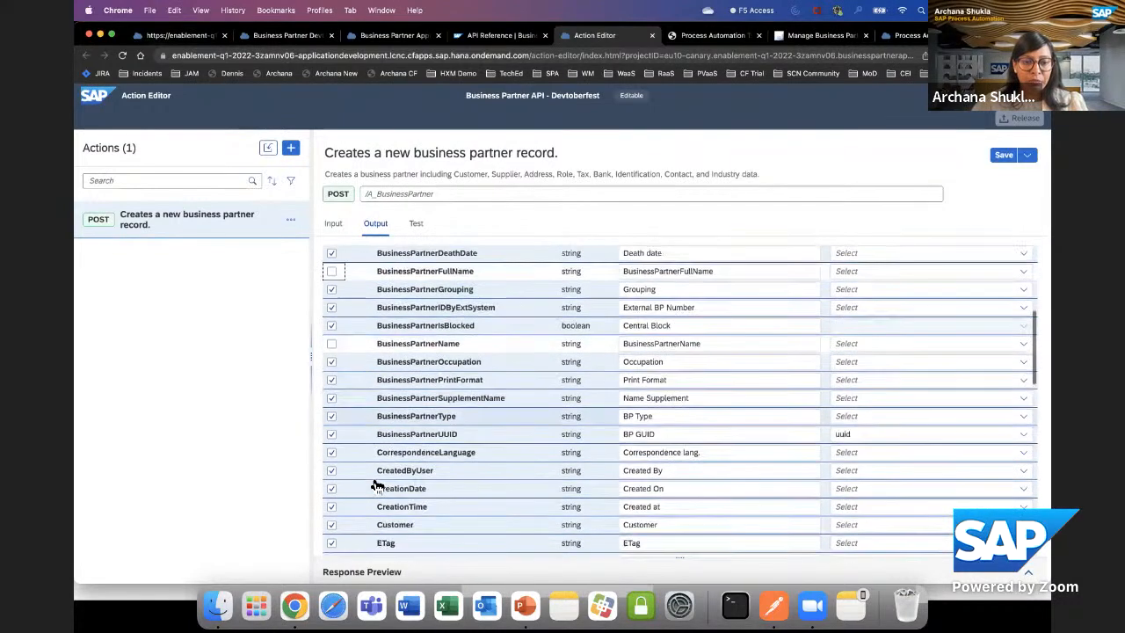
pyautogui.scroll(-3, 377, 486)
pyautogui.click(332, 436)
pyautogui.click(331, 455)
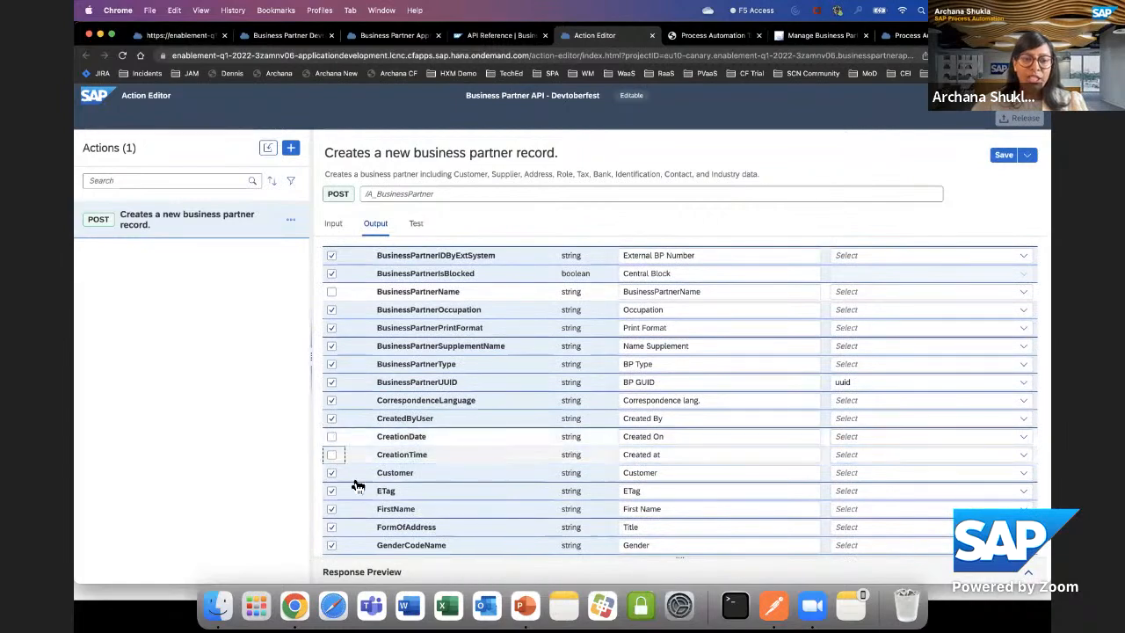
# Also keep Initials, OrganizationBPName1 and SearchTerm1, then remove all other selected output fields
pyautogui.scroll(-4, 358, 486)
pyautogui.scroll(-3, 358, 486)
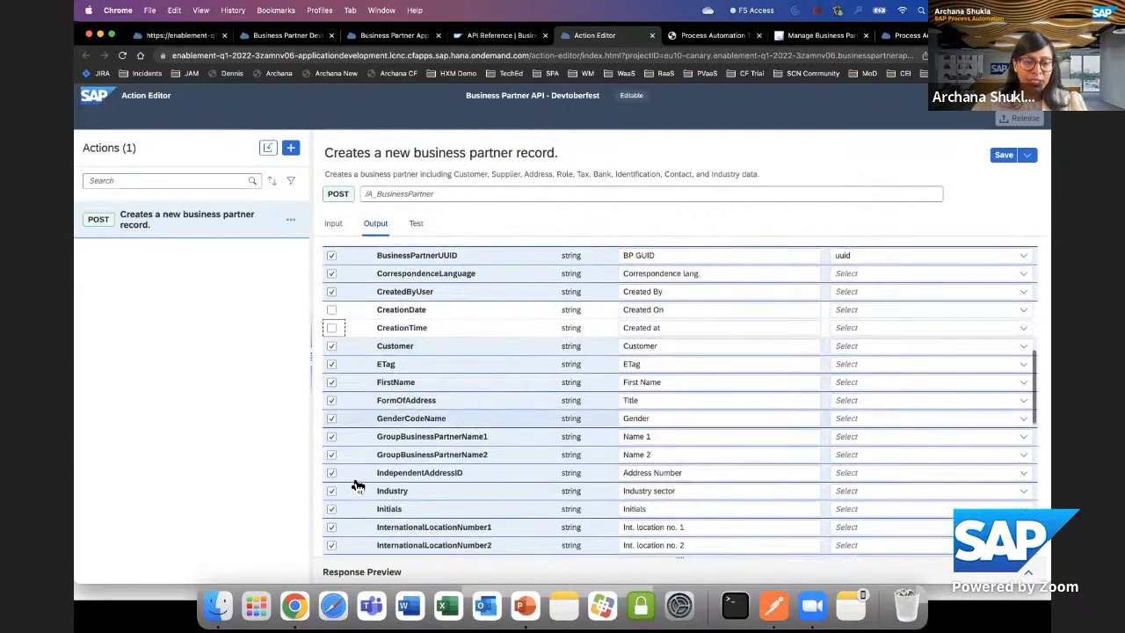
pyautogui.scroll(-3, 358, 486)
pyautogui.click(331, 450)
pyautogui.scroll(-4, 358, 492)
pyautogui.scroll(-9, 357, 497)
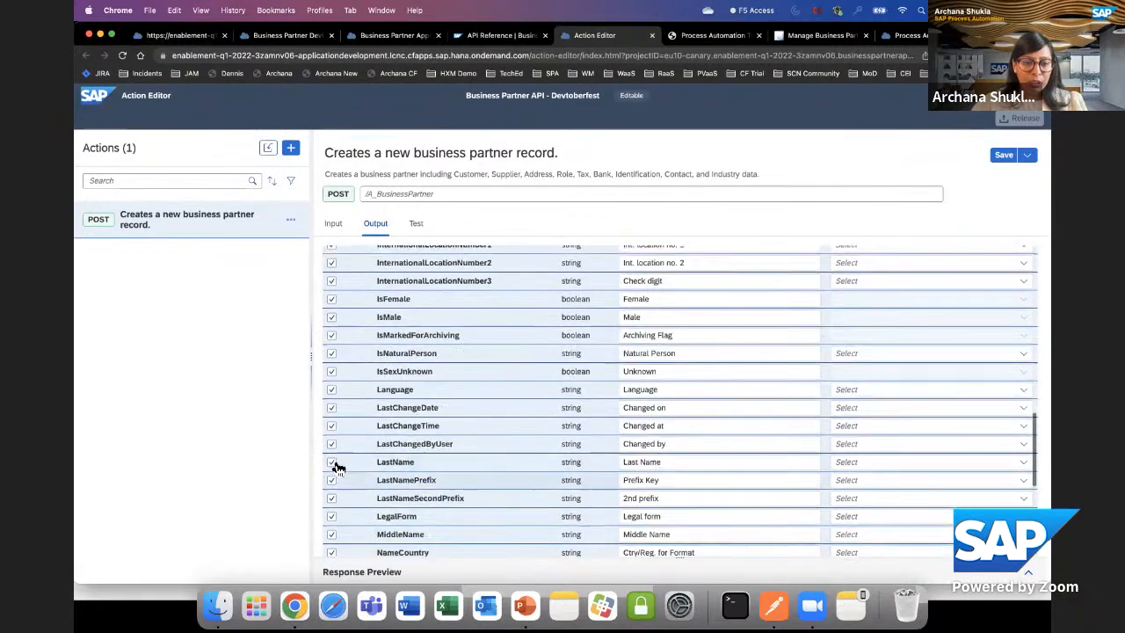
pyautogui.scroll(-2, 352, 492)
pyautogui.scroll(-8, 351, 492)
pyautogui.click(331, 432)
pyautogui.scroll(-5, 334, 471)
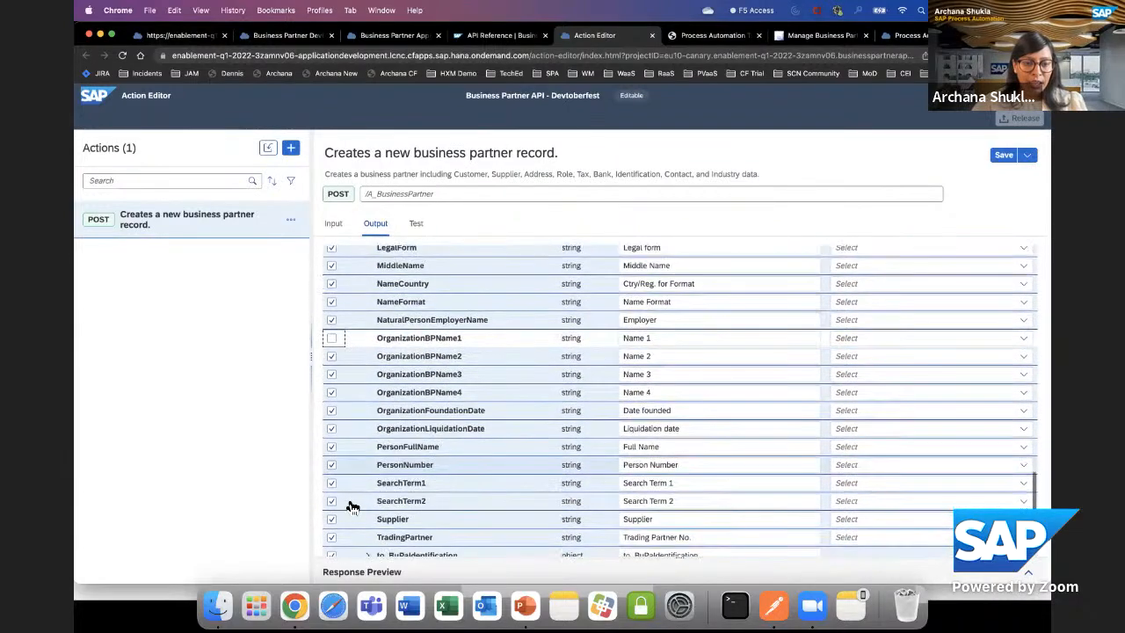
pyautogui.click(332, 484)
pyautogui.scroll(15, 1002, 285)
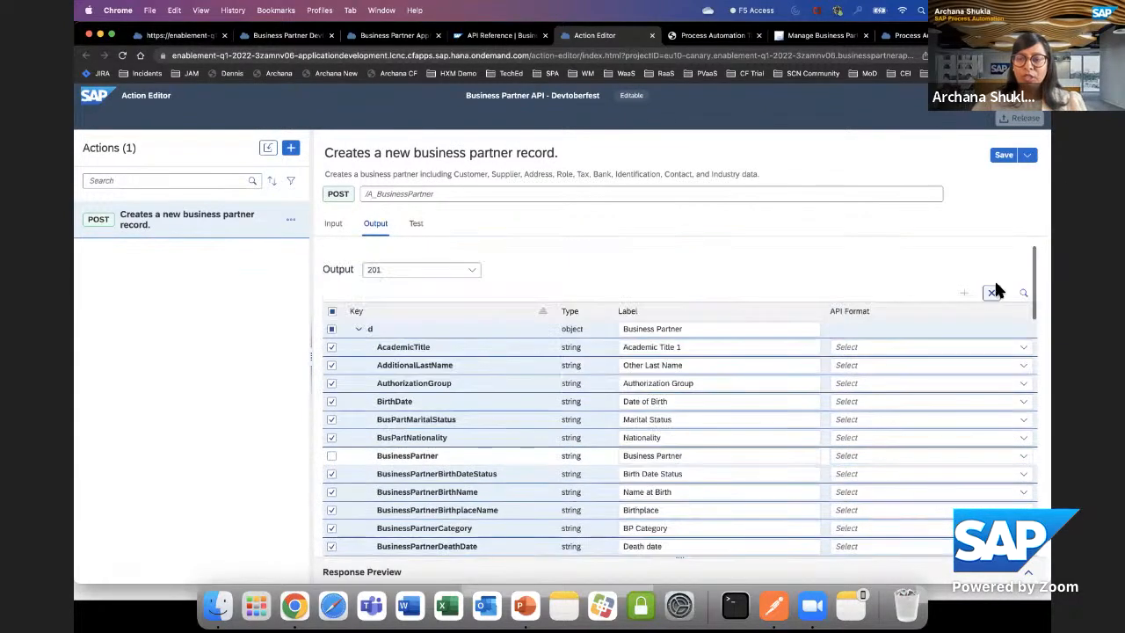
pyautogui.click(992, 292)
pyautogui.click(736, 507)
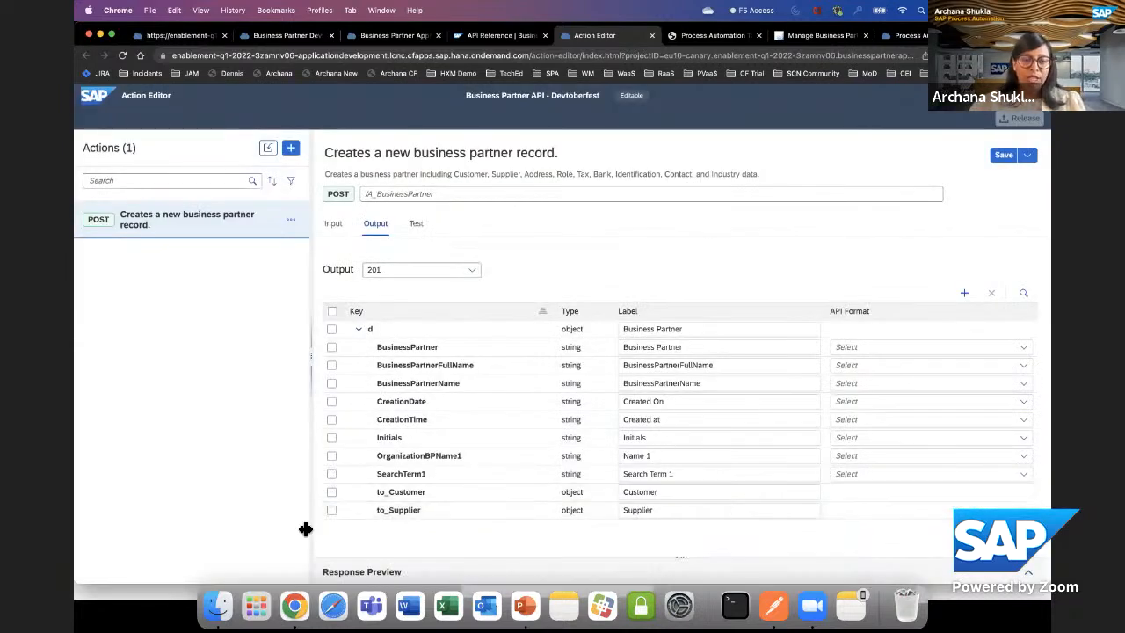
# Select to_Customer and to_Supplier and confirm their removal
pyautogui.click(332, 491)
pyautogui.click(332, 510)
pyautogui.click(991, 293)
pyautogui.click(729, 493)
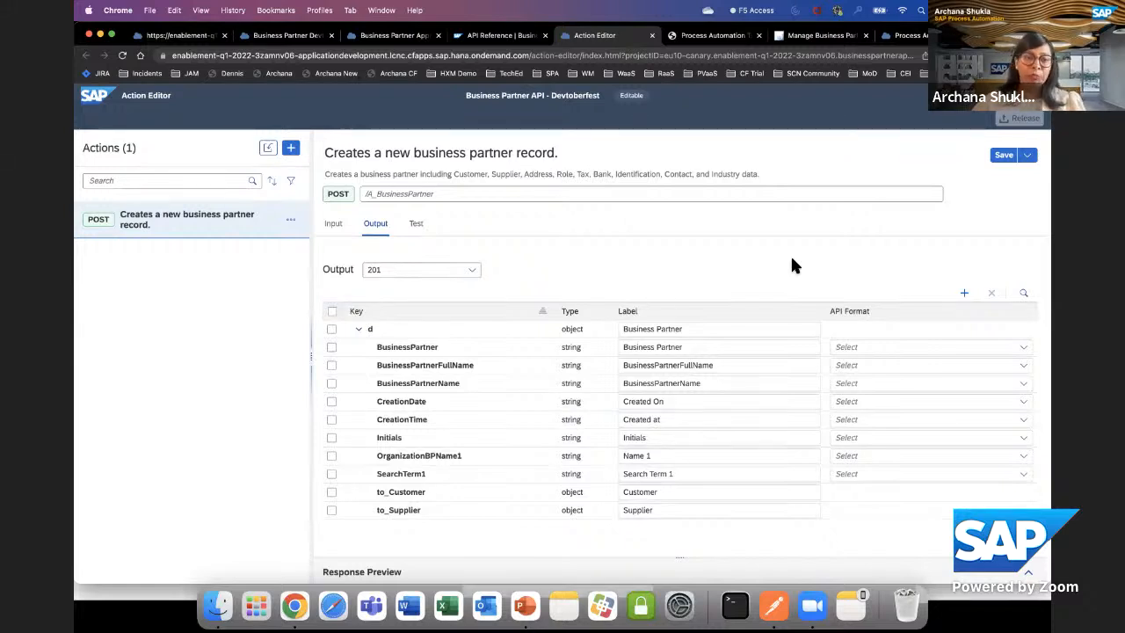
# Retitle the POST action 'Creates business partner record for devtoberfest'
pyautogui.click(550, 155)
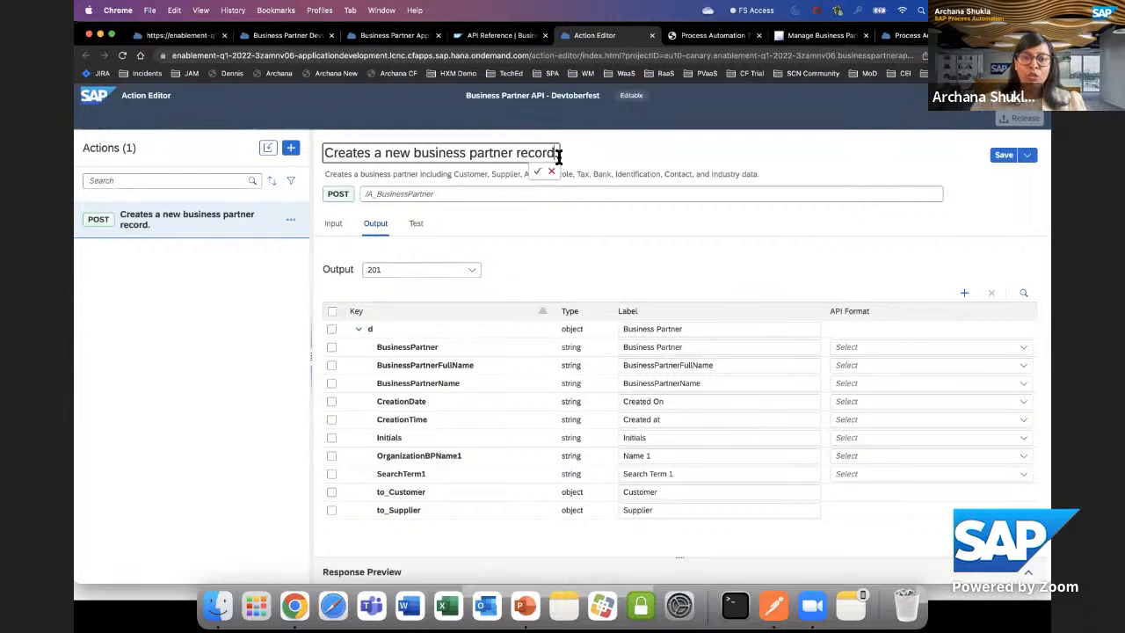
pyautogui.write('.')
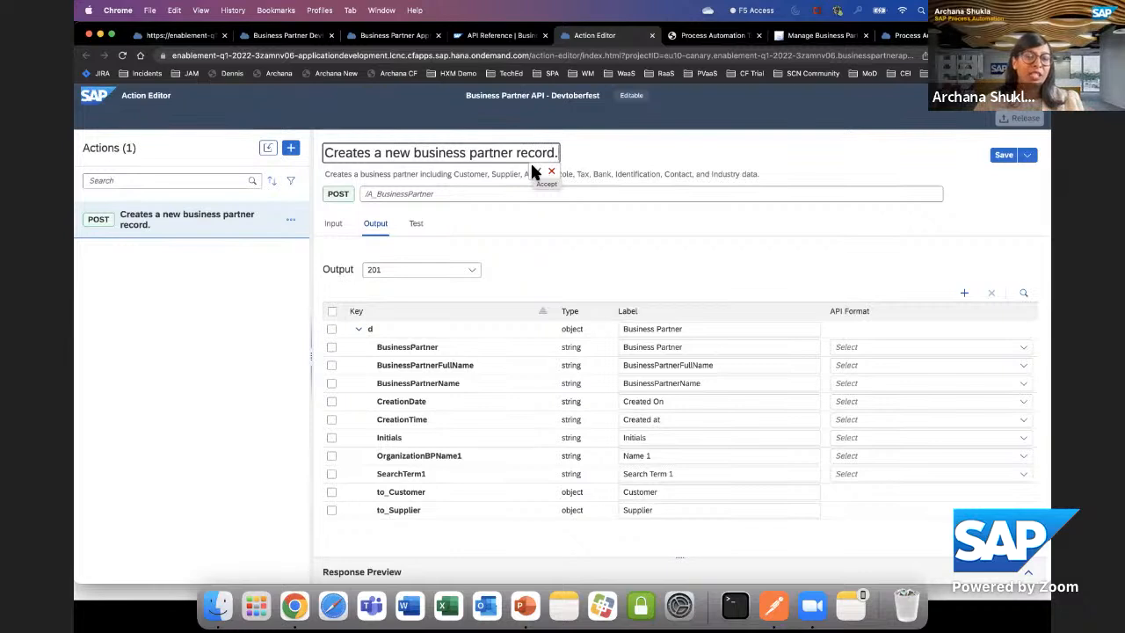
pyautogui.click(416, 153)
pyautogui.press('BackSpace')
pyautogui.press('BackSpace')
pyautogui.press('BackSpace')
pyautogui.press('BackSpace')
pyautogui.press('BackSpace')
pyautogui.press('BackSpace')
pyautogui.press('BackSpace')
pyautogui.write('record')
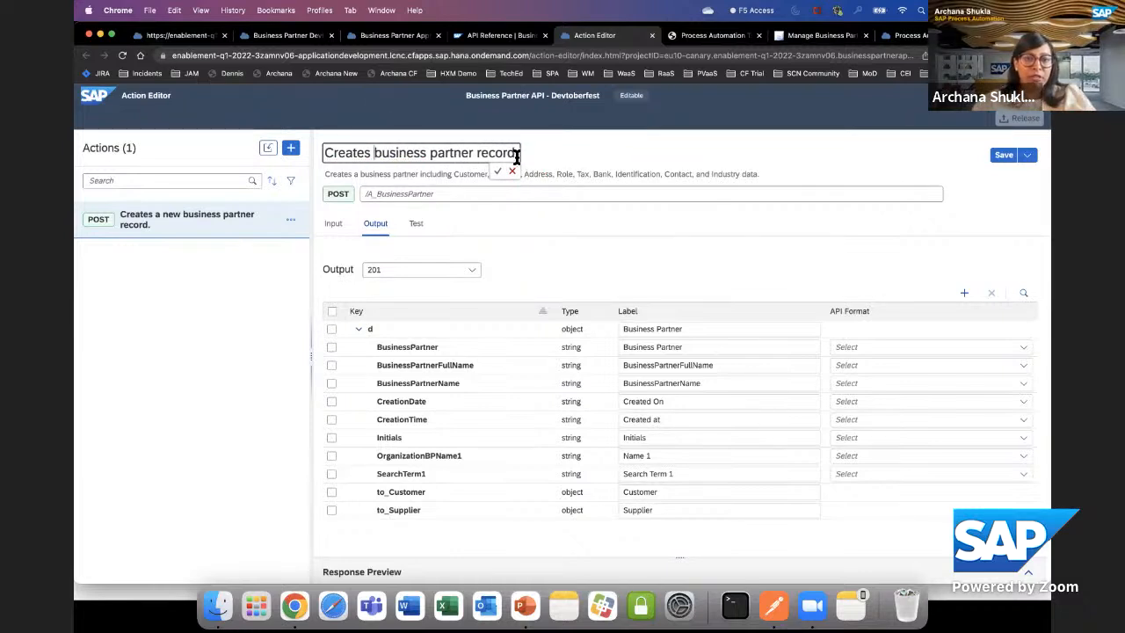
pyautogui.write(' for devti')
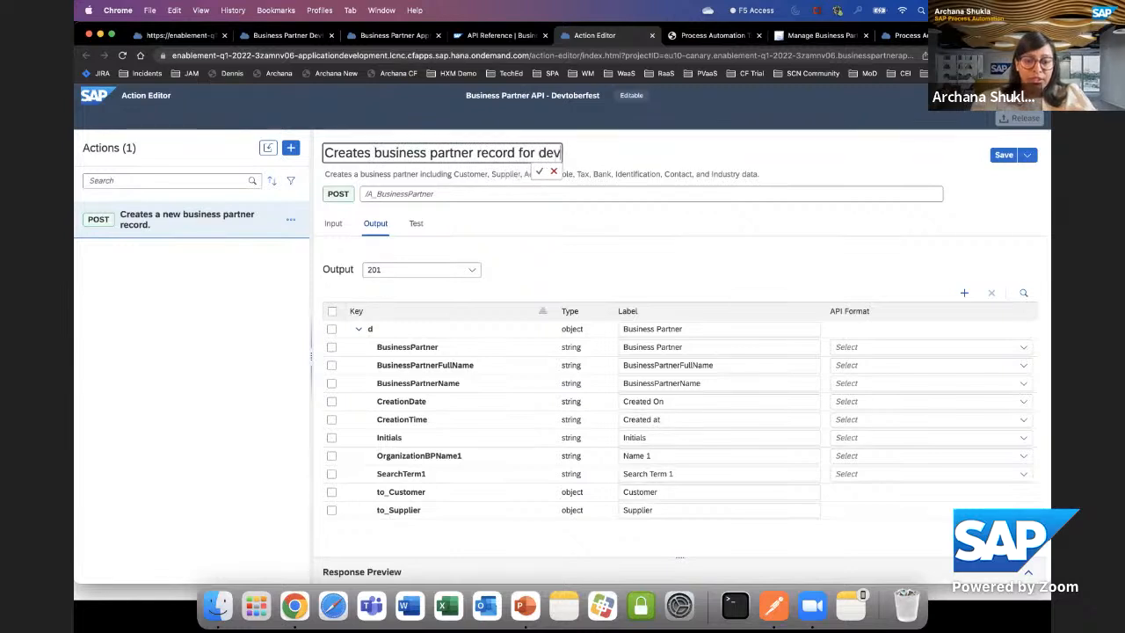
pyautogui.press('BackSpace')
pyautogui.press('BackSpace')
pyautogui.write('toberfest')
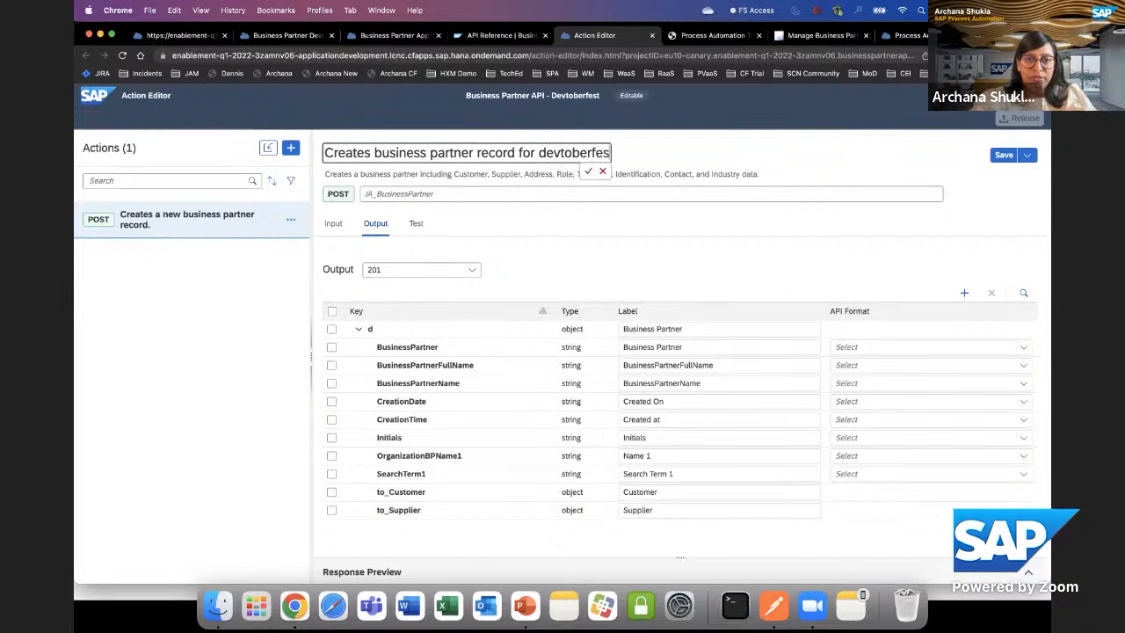
pyautogui.click(594, 173)
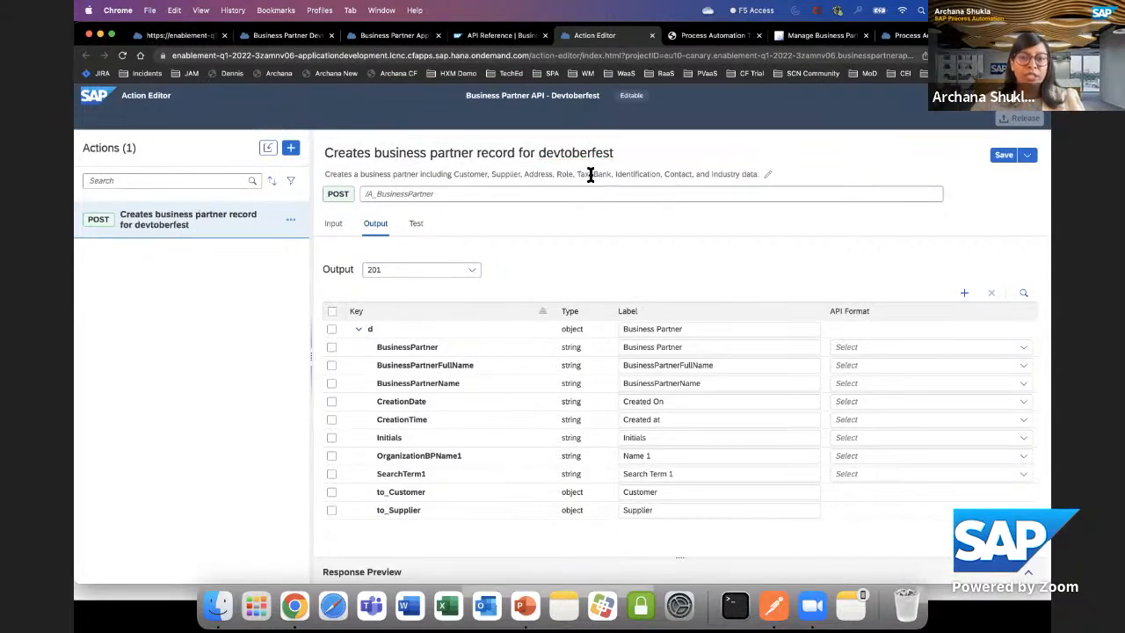
# Enable X-CSRF on the action with token fetch endpoint '/' and save the project
pyautogui.click(296, 224)
pyautogui.click(344, 214)
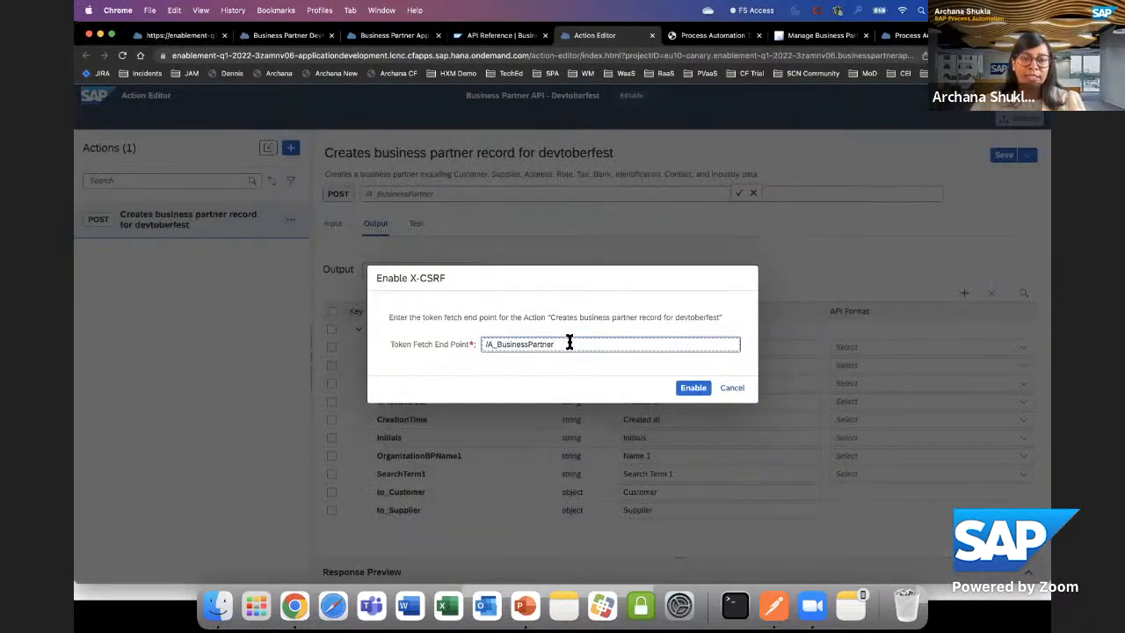
pyautogui.moveTo(558, 345); pyautogui.dragTo(445, 336)
pyautogui.press('BackSpace')
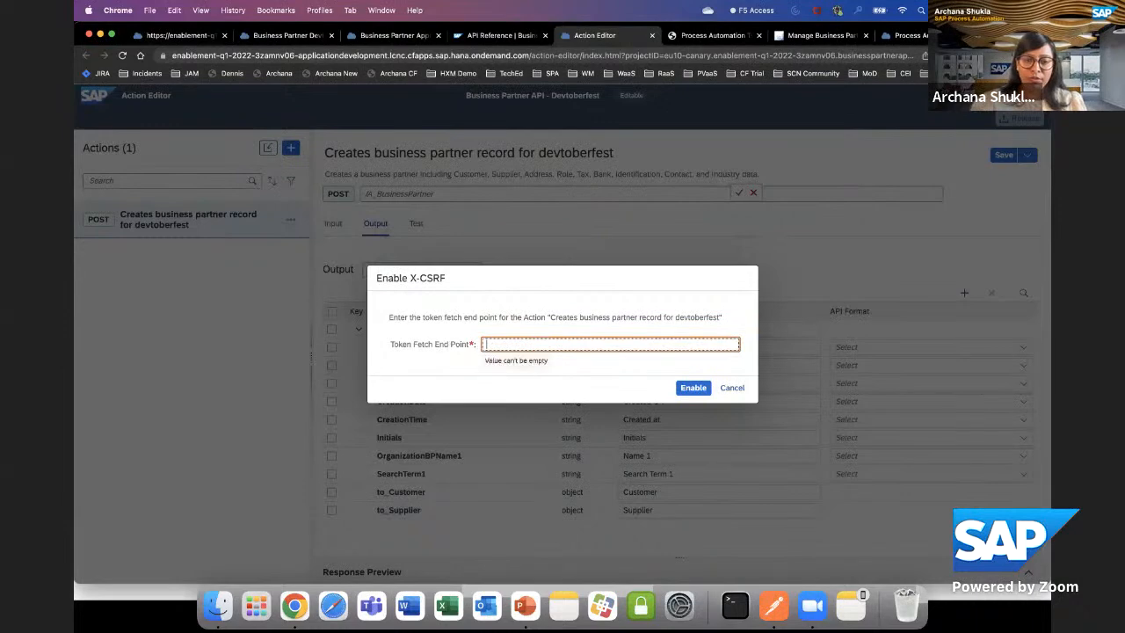
pyautogui.write('/')
pyautogui.click(692, 389)
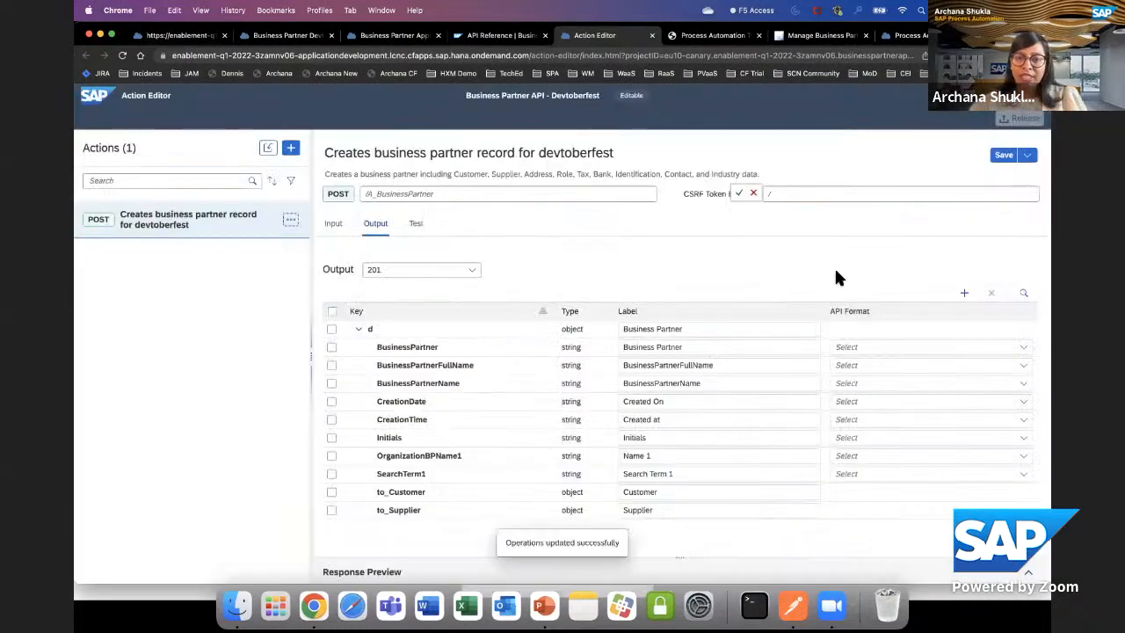
pyautogui.click(1004, 156)
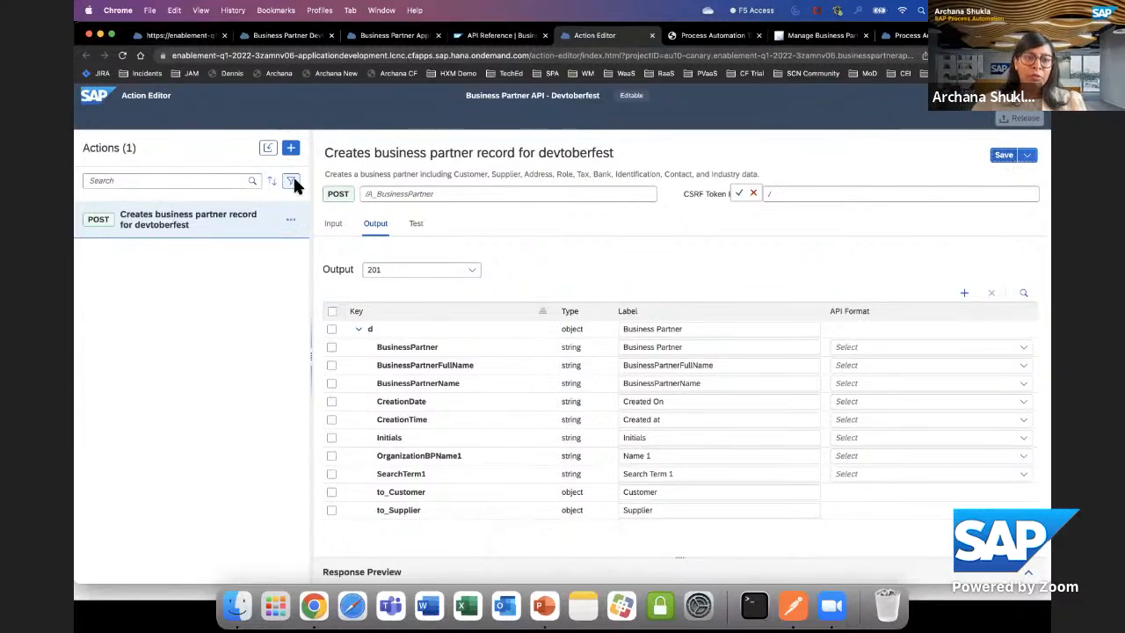
# Filter the available API actions to GET requests and tick /A_Supplier
pyautogui.click(290, 147)
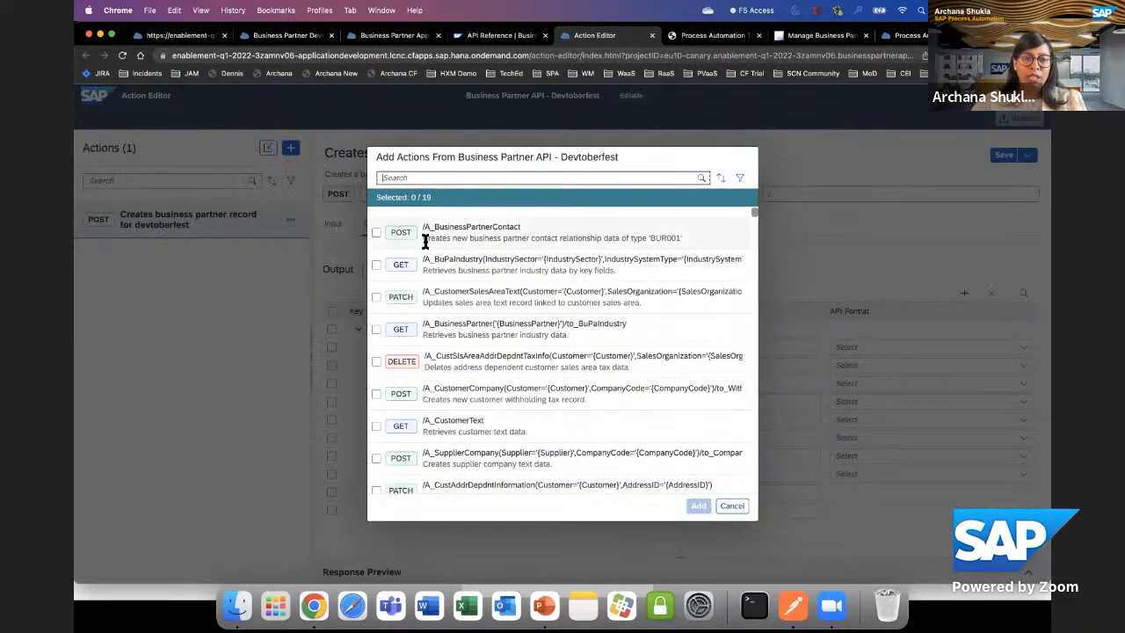
pyautogui.click(745, 180)
pyautogui.click(517, 256)
pyautogui.click(479, 227)
pyautogui.click(594, 458)
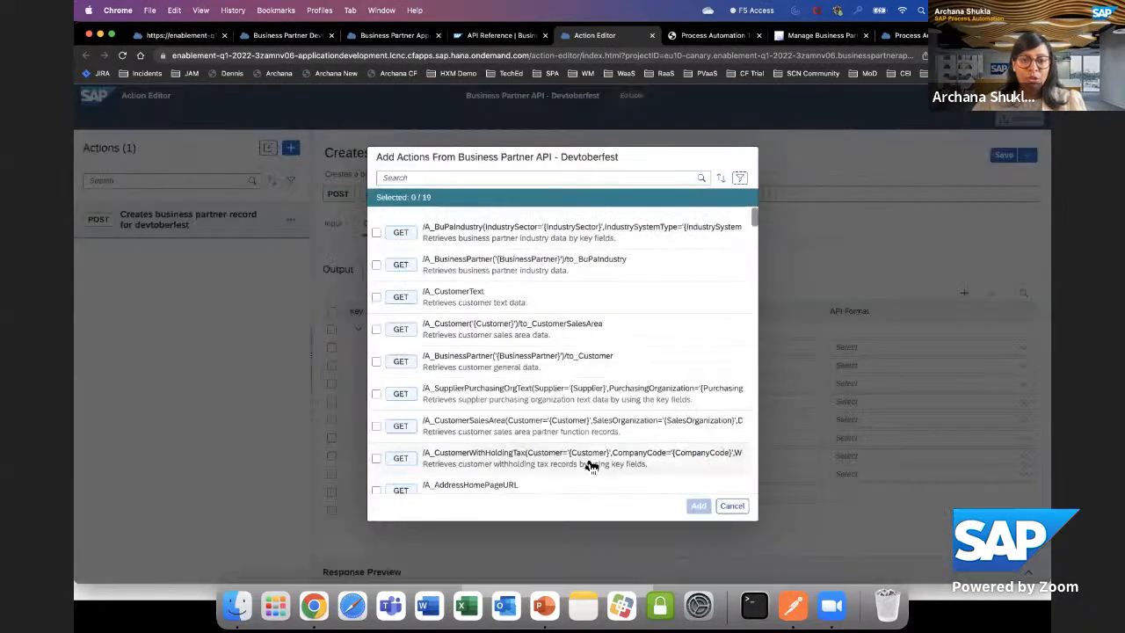
pyautogui.scroll(-8, 457, 439)
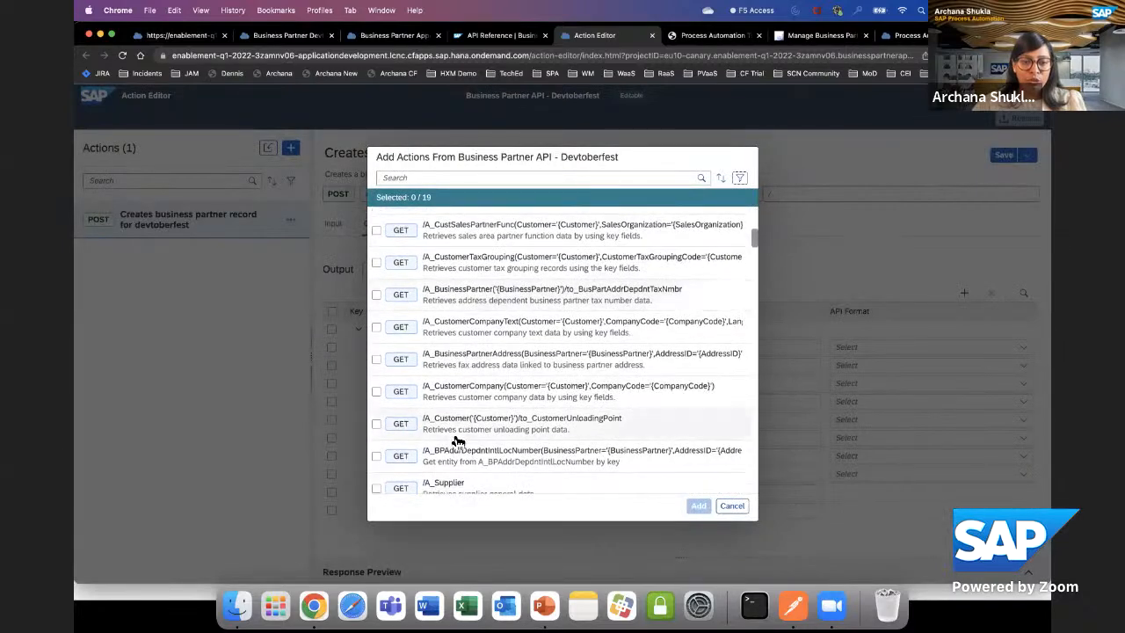
pyautogui.scroll(-3, 456, 435)
pyautogui.scroll(-3, 439, 422)
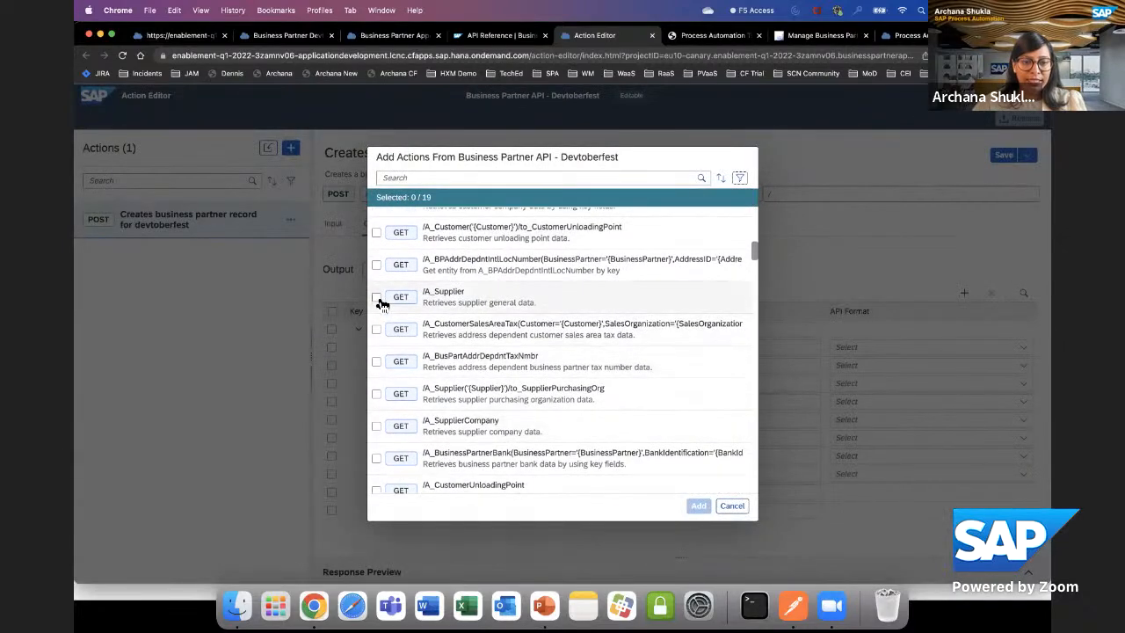
pyautogui.click(377, 298)
# Add the GET /A_Supplier action to the project and save it
pyautogui.scroll(-4, 477, 385)
pyautogui.scroll(-10, 476, 384)
pyautogui.scroll(-10, 475, 384)
pyautogui.scroll(-5, 480, 390)
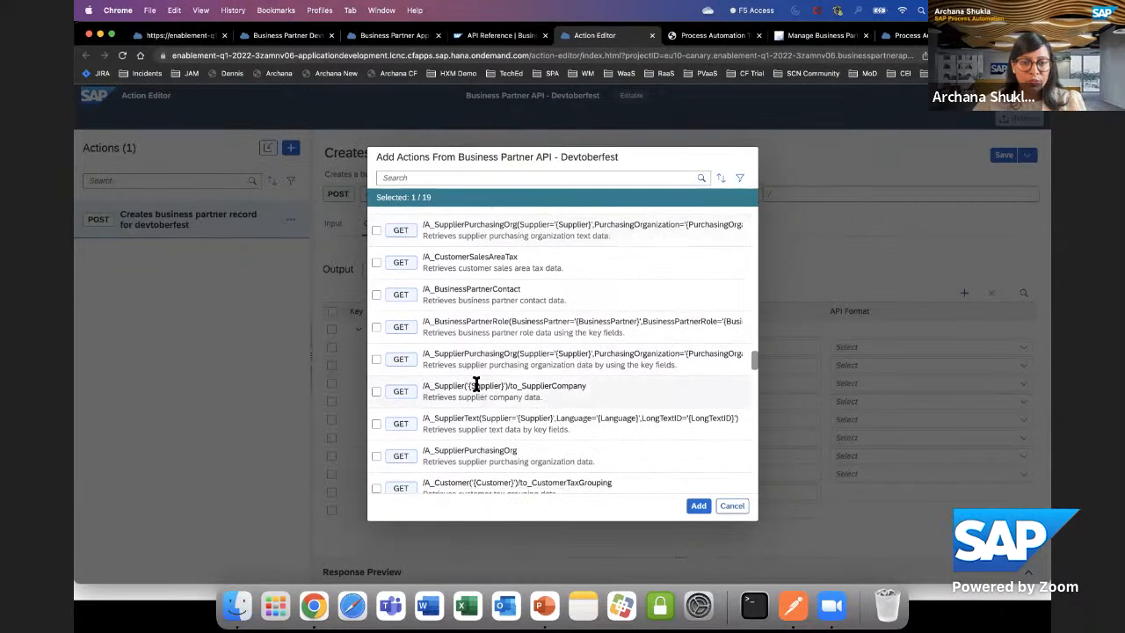
pyautogui.scroll(-7, 475, 384)
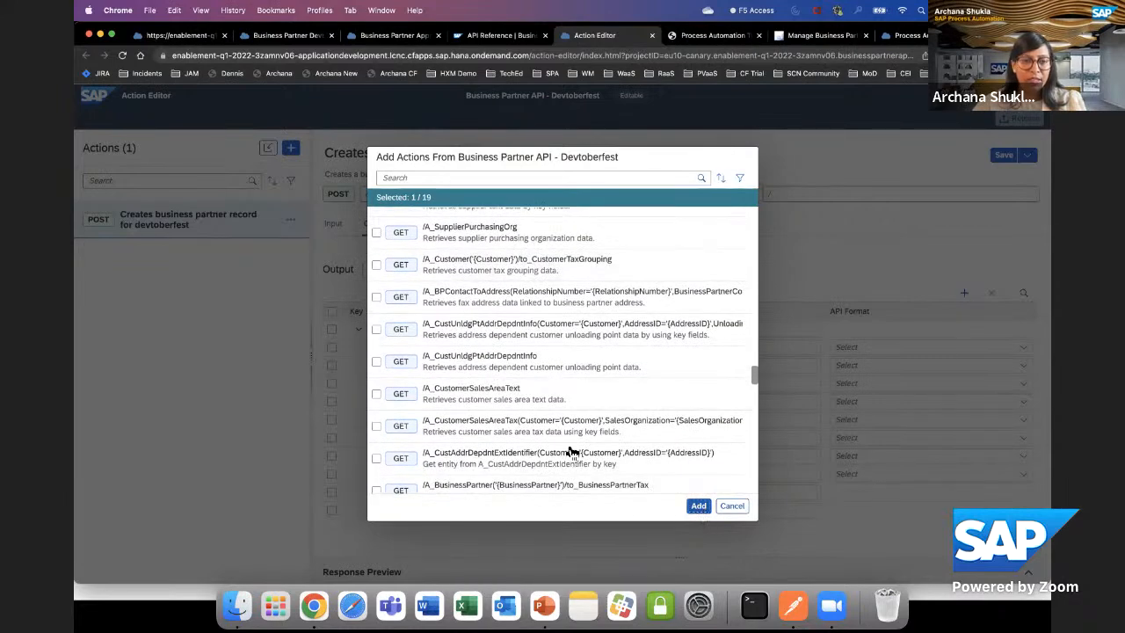
pyautogui.click(699, 506)
pyautogui.click(1004, 156)
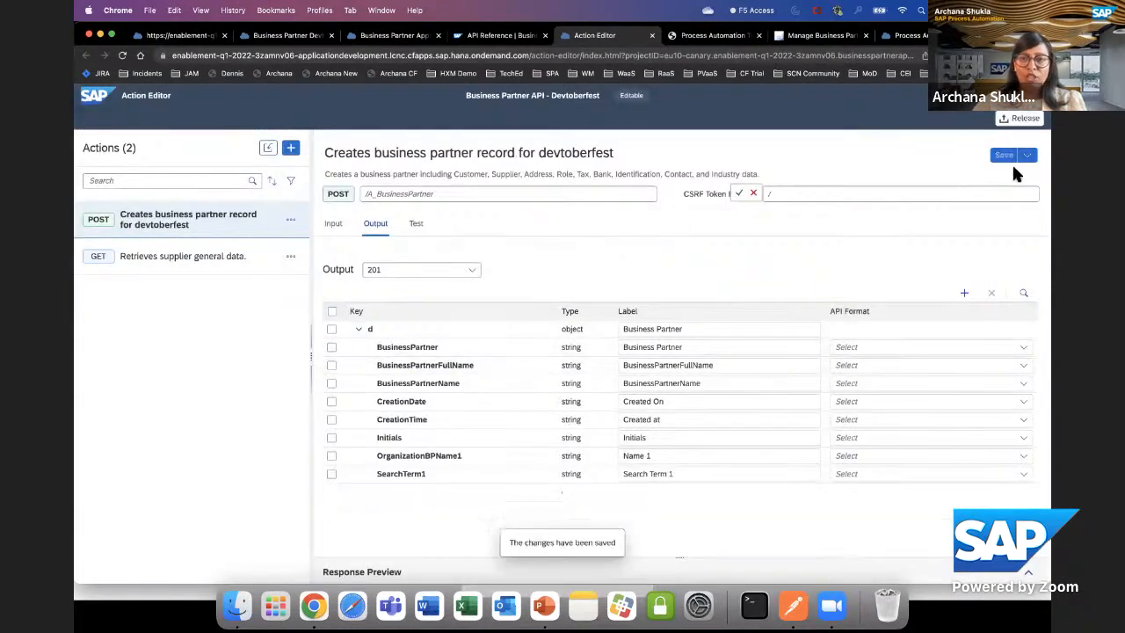
# Test the business partner action via destination S4HANACloud_BP with OrganizationBPName1 'SPA', then open GET /A_Supplier
pyautogui.click(418, 226)
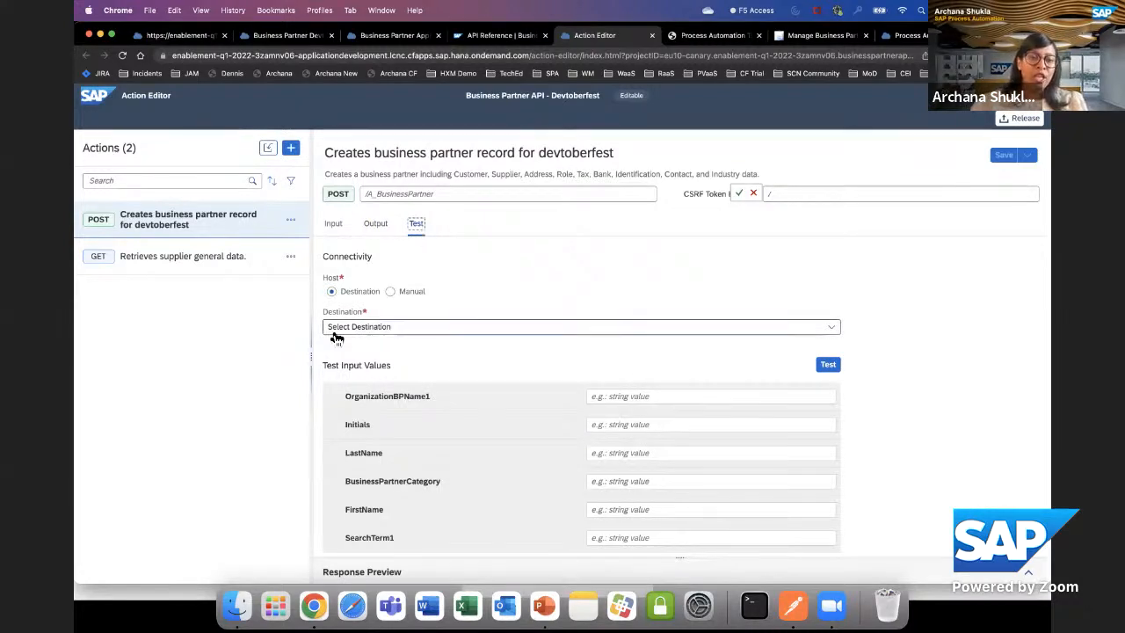
pyautogui.click(832, 329)
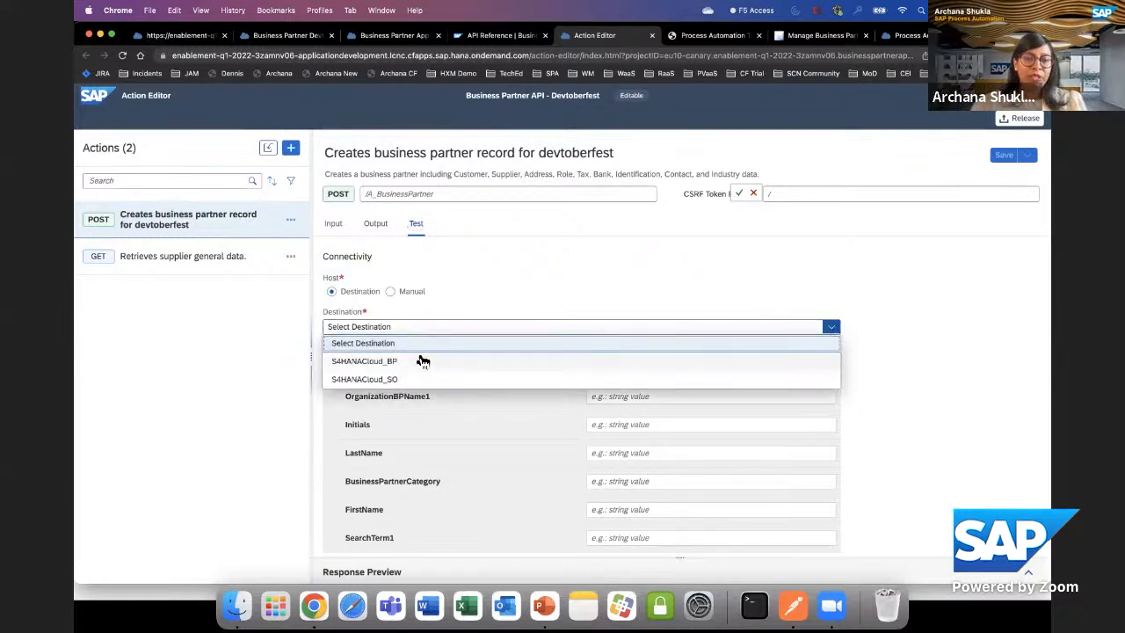
pyautogui.click(477, 286)
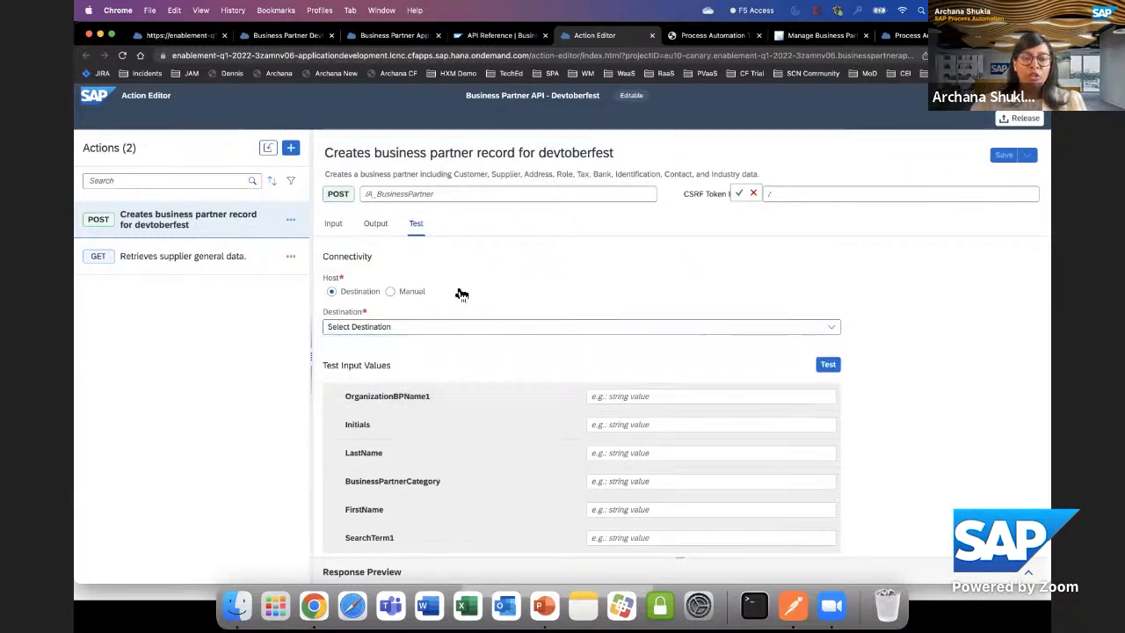
pyautogui.click(393, 295)
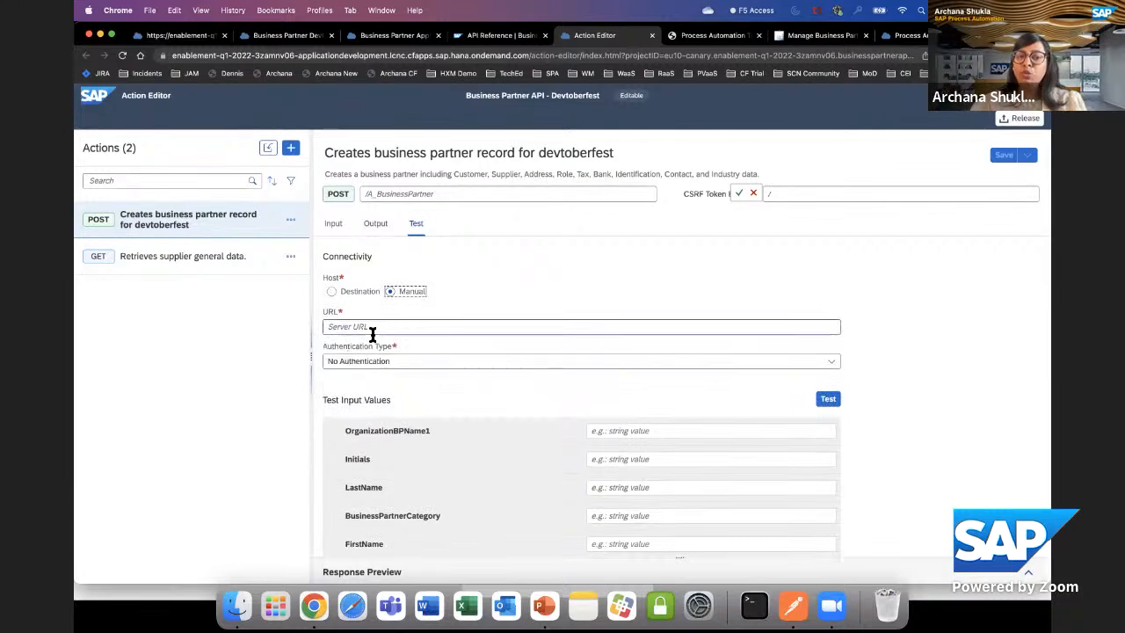
pyautogui.click(332, 291)
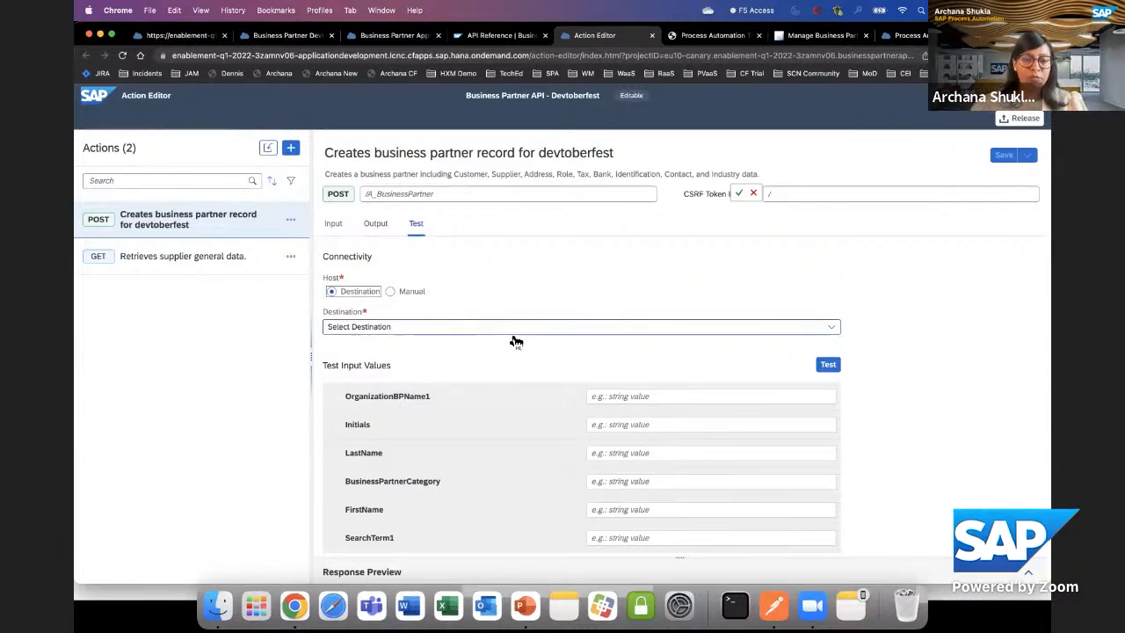
pyautogui.click(831, 326)
pyautogui.click(452, 363)
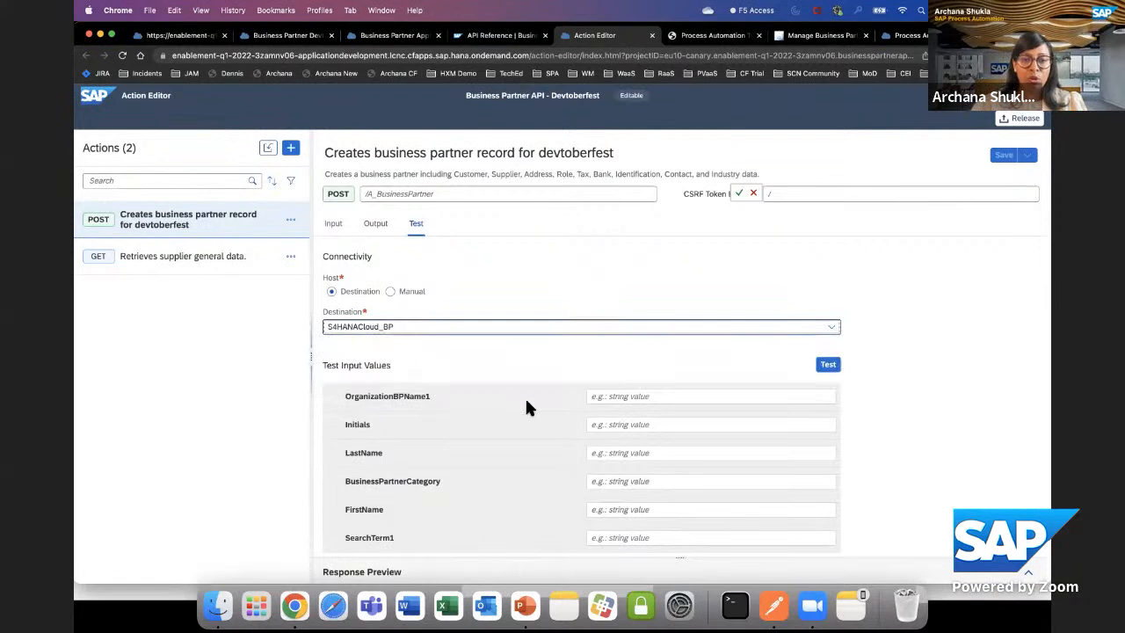
pyautogui.scroll(-1, 528, 407)
pyautogui.click(633, 351)
pyautogui.write('SPA')
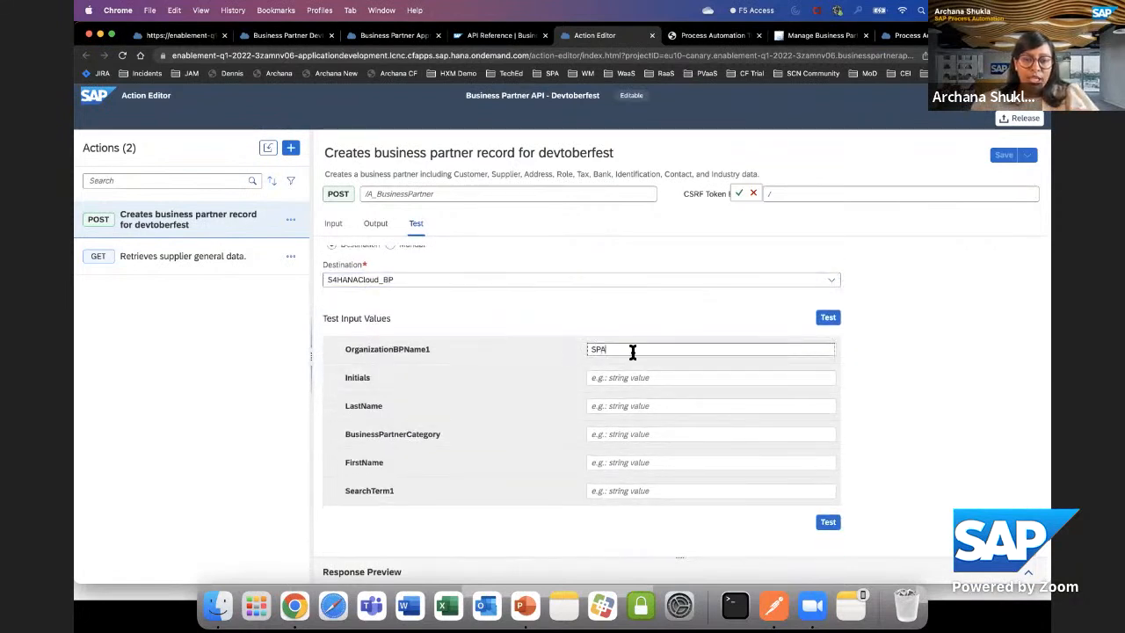
pyautogui.click(251, 260)
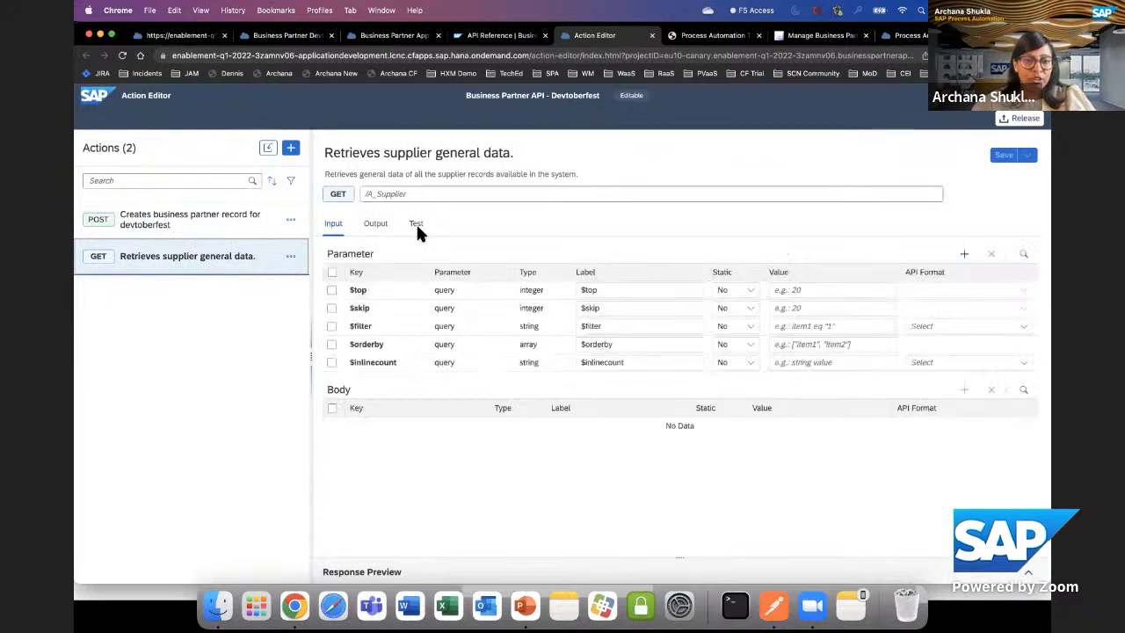
# Run the supplier action test against S4HANACloud_BP with all query parameters and $top 2
pyautogui.click(333, 273)
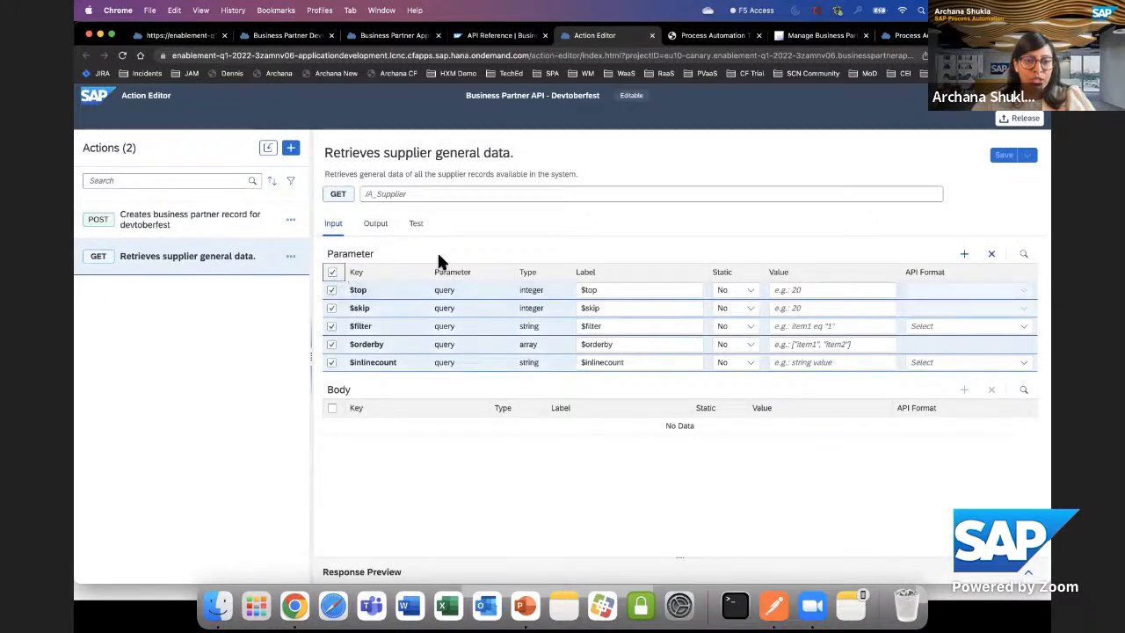
pyautogui.click(417, 225)
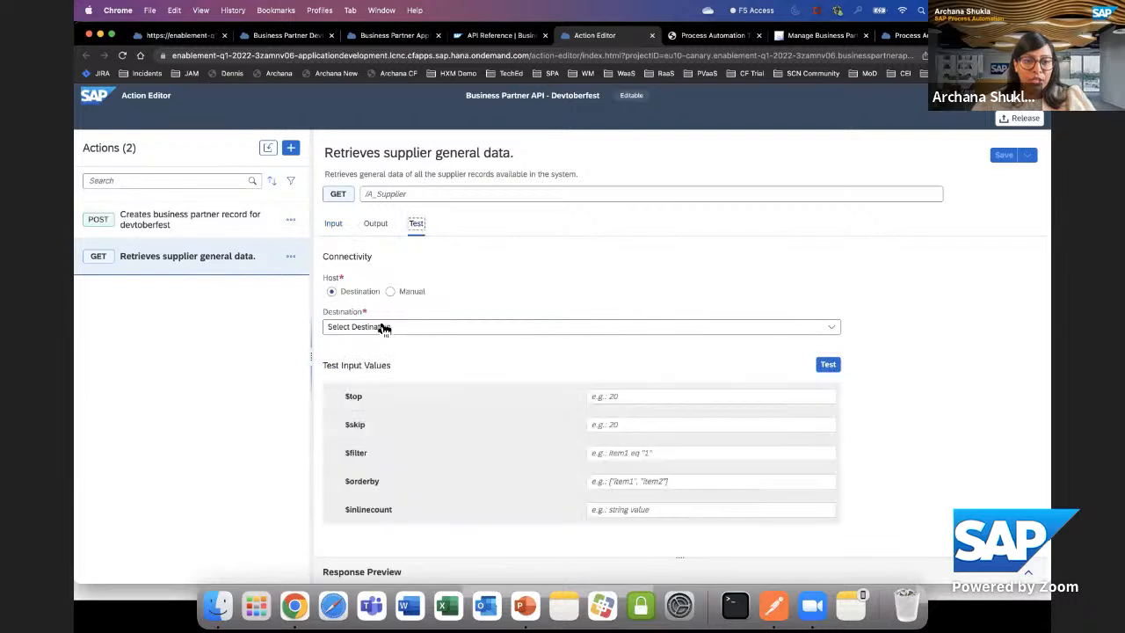
pyautogui.click(829, 328)
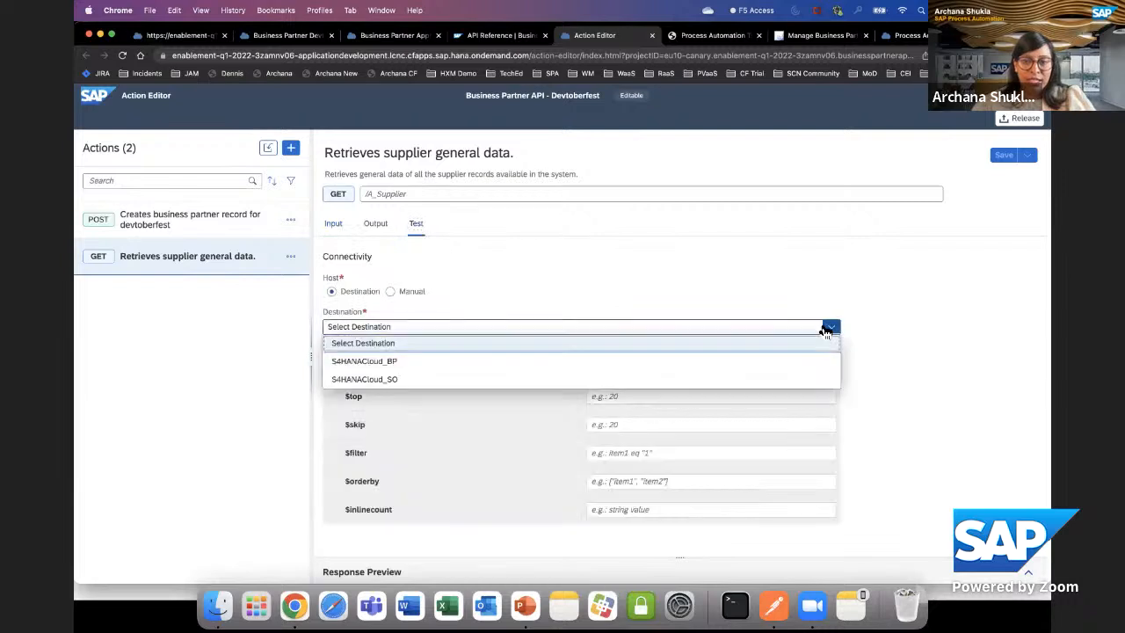
pyautogui.click(407, 368)
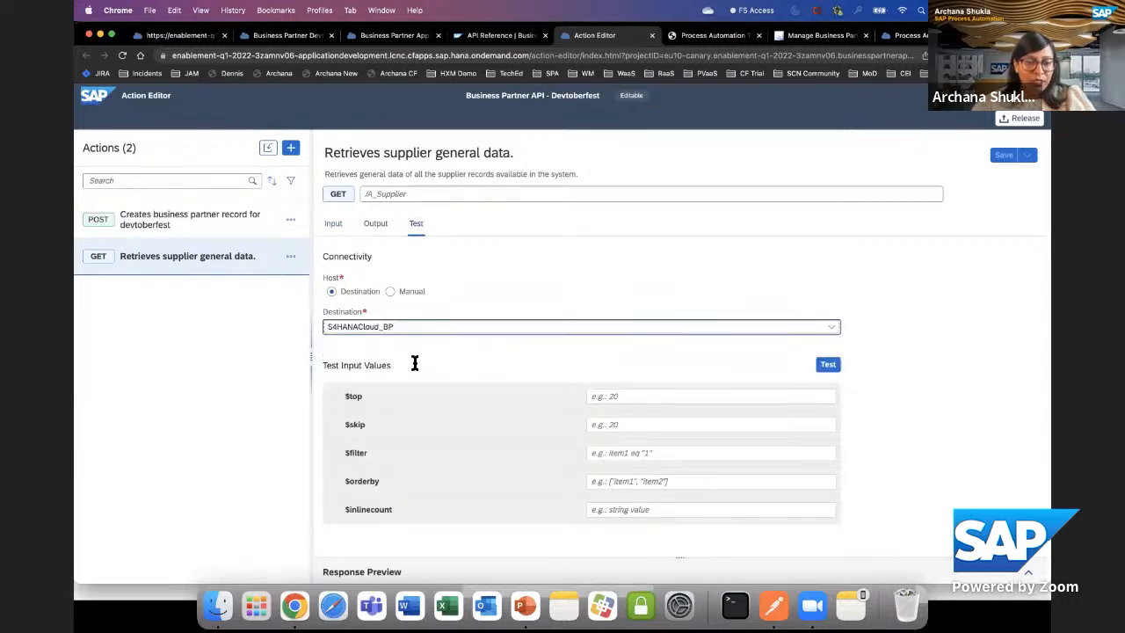
pyautogui.click(604, 397)
pyautogui.write('2')
pyautogui.click(880, 441)
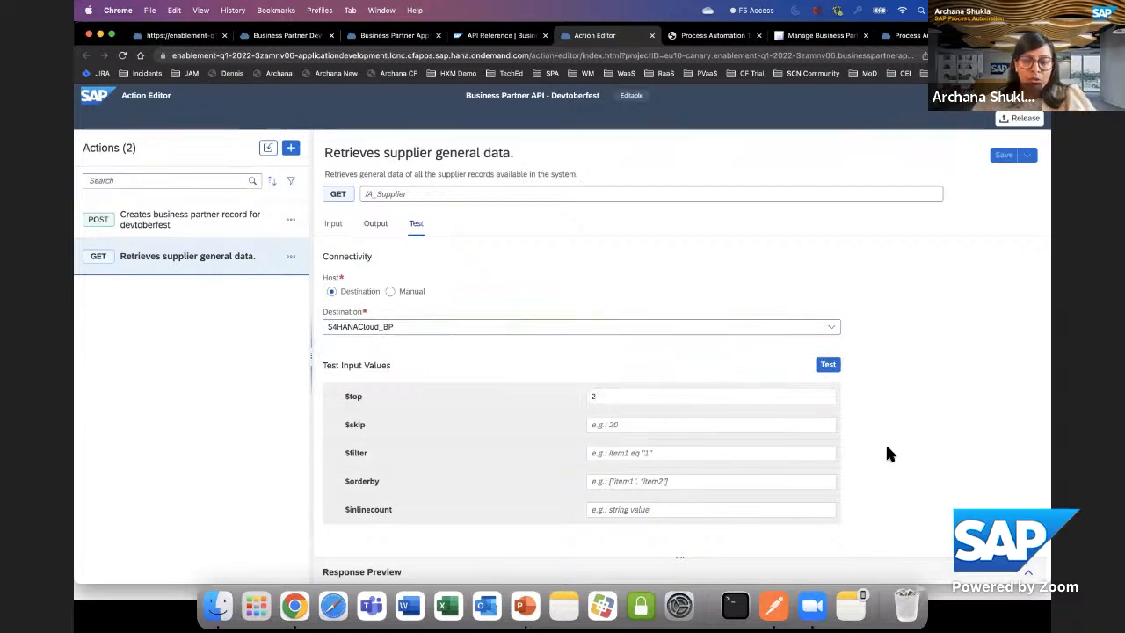
pyautogui.click(828, 360)
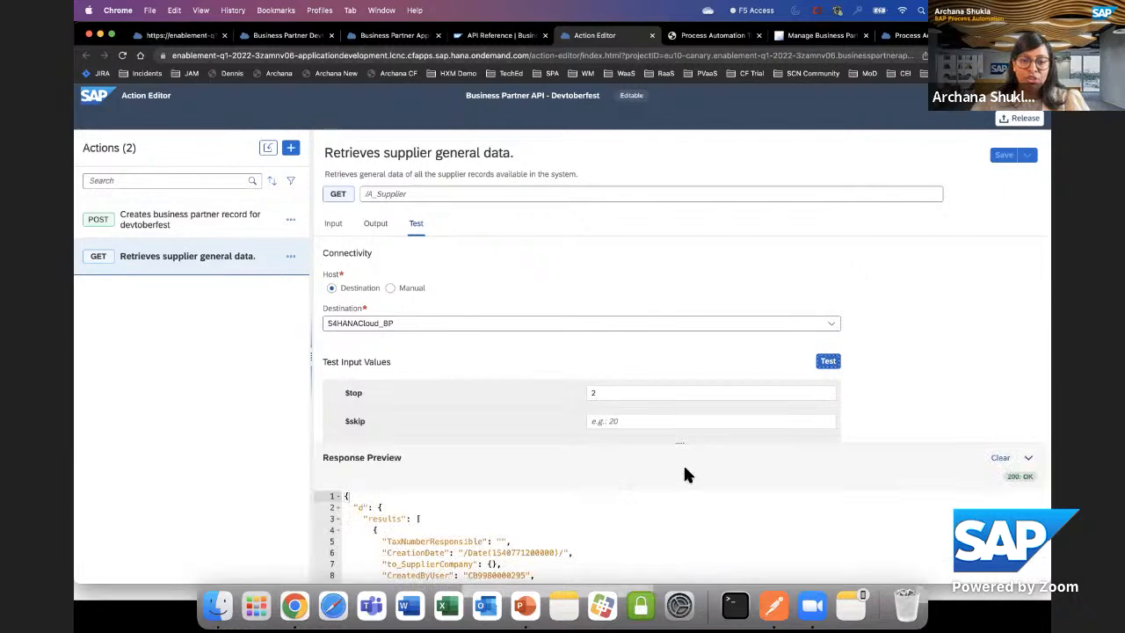
# Enlarge and scroll the JSON response preview, then restore the connectivity and input sections
pyautogui.moveTo(680, 445); pyautogui.dragTo(694, 270)
pyautogui.scroll(-10, 611, 475)
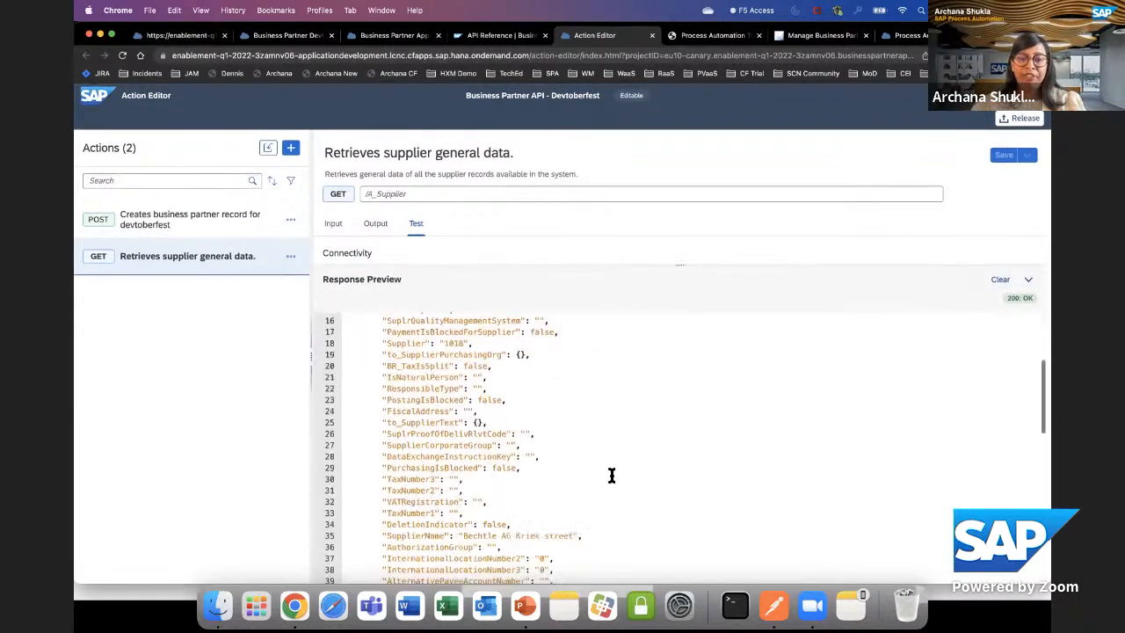
pyautogui.scroll(-8, 612, 476)
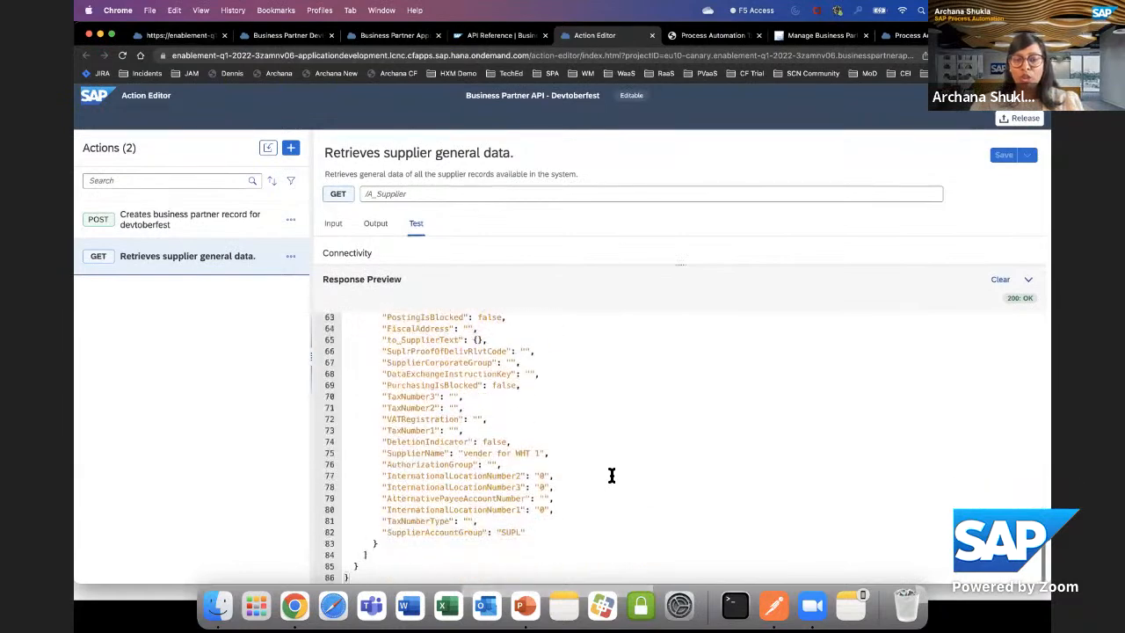
pyautogui.scroll(20, 612, 475)
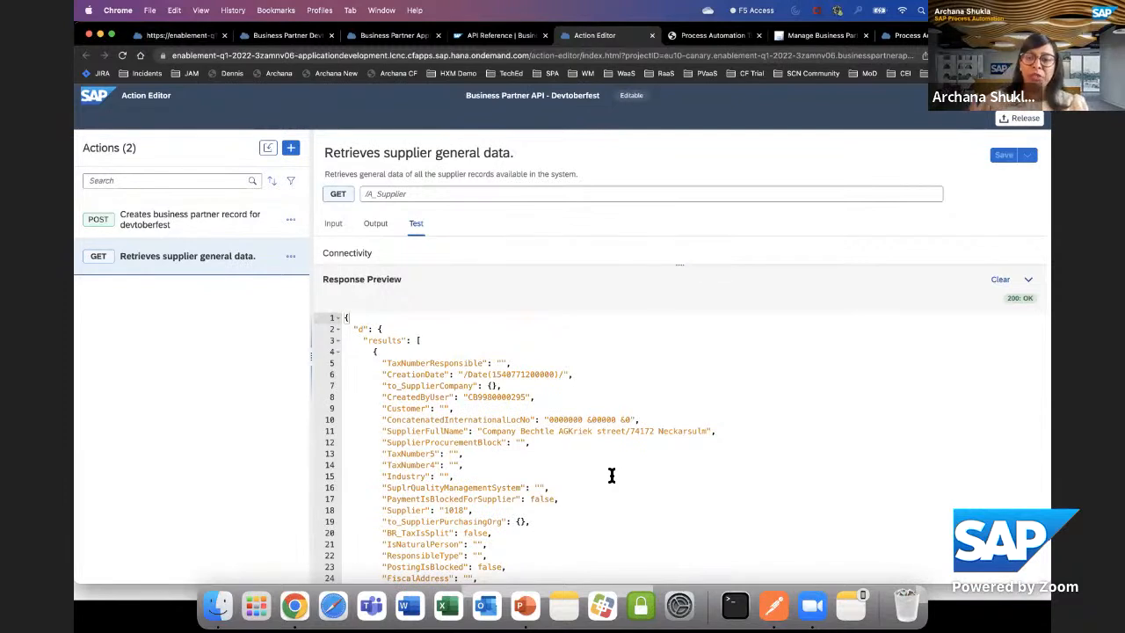
pyautogui.moveTo(681, 262); pyautogui.dragTo(690, 517)
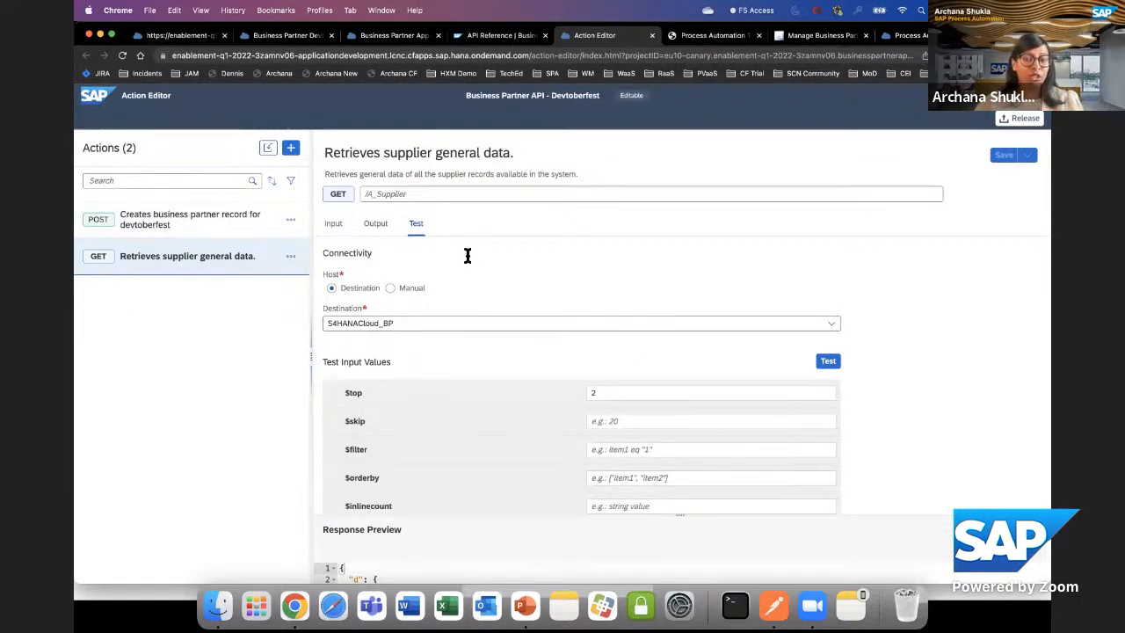
# Release the project as version 1.0.0 with release note 'A', then publish it to the library
pyautogui.click(1022, 118)
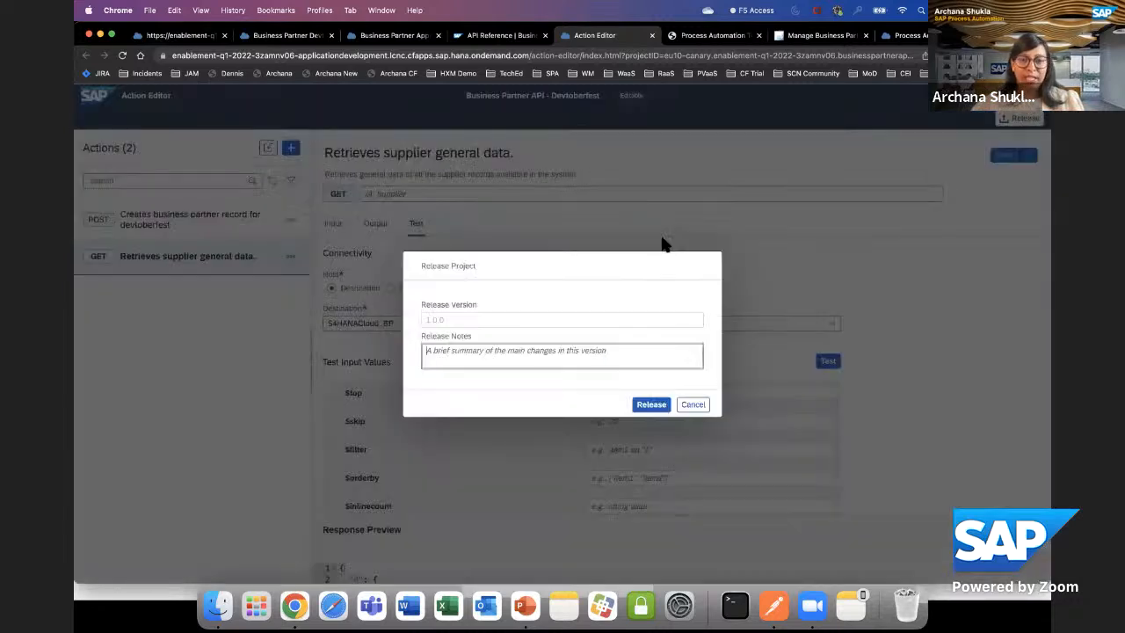
pyautogui.click(540, 360)
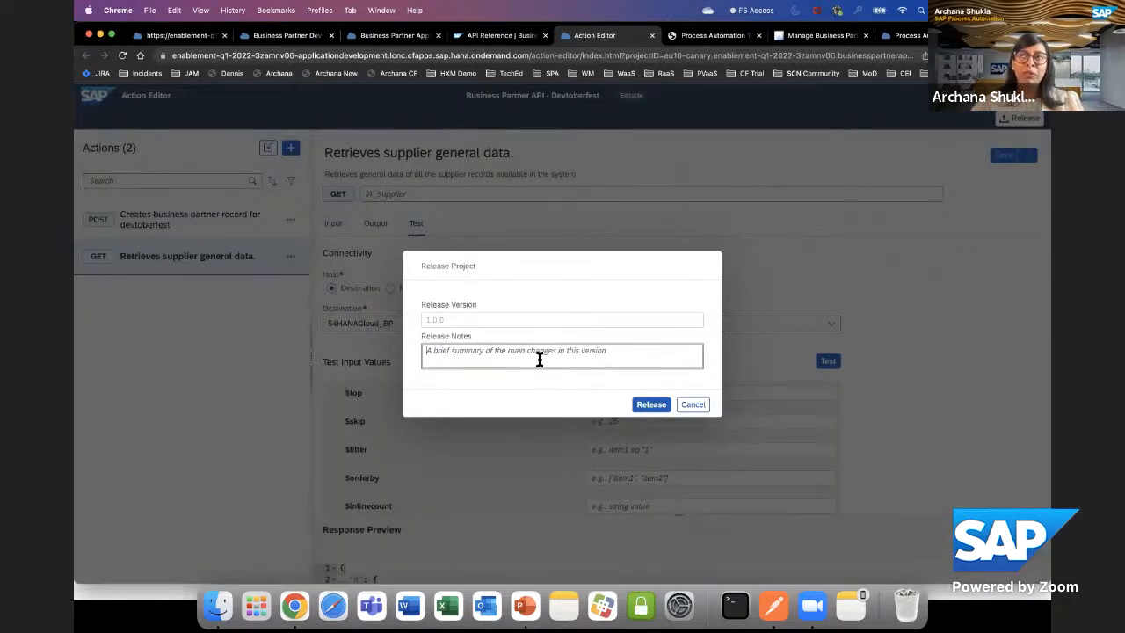
pyautogui.write('Api for business partner')
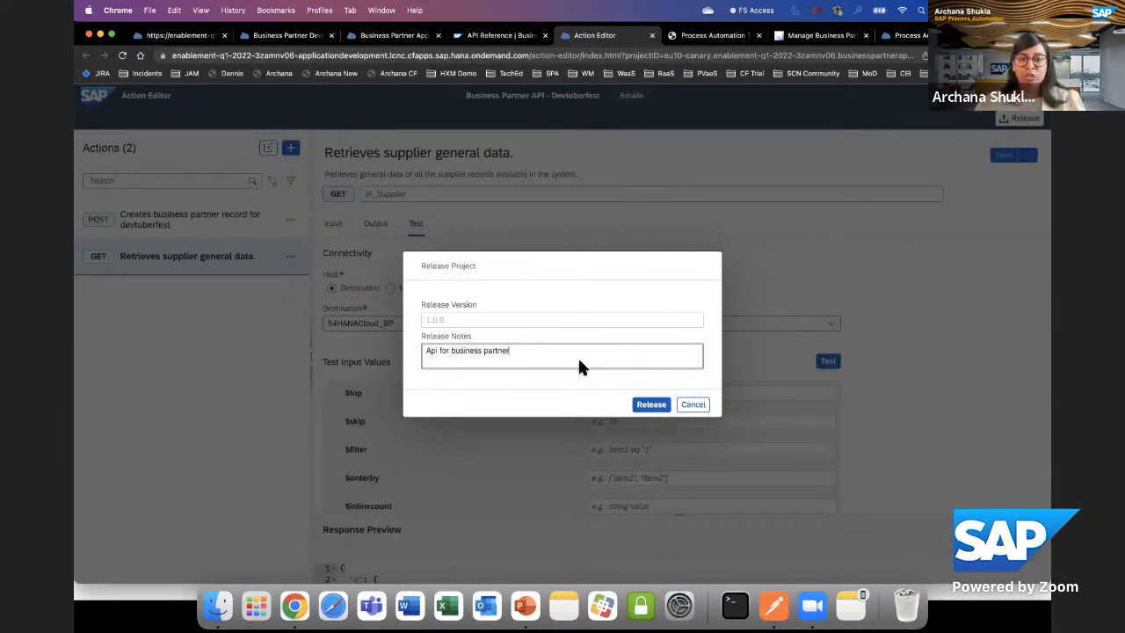
pyautogui.click(650, 406)
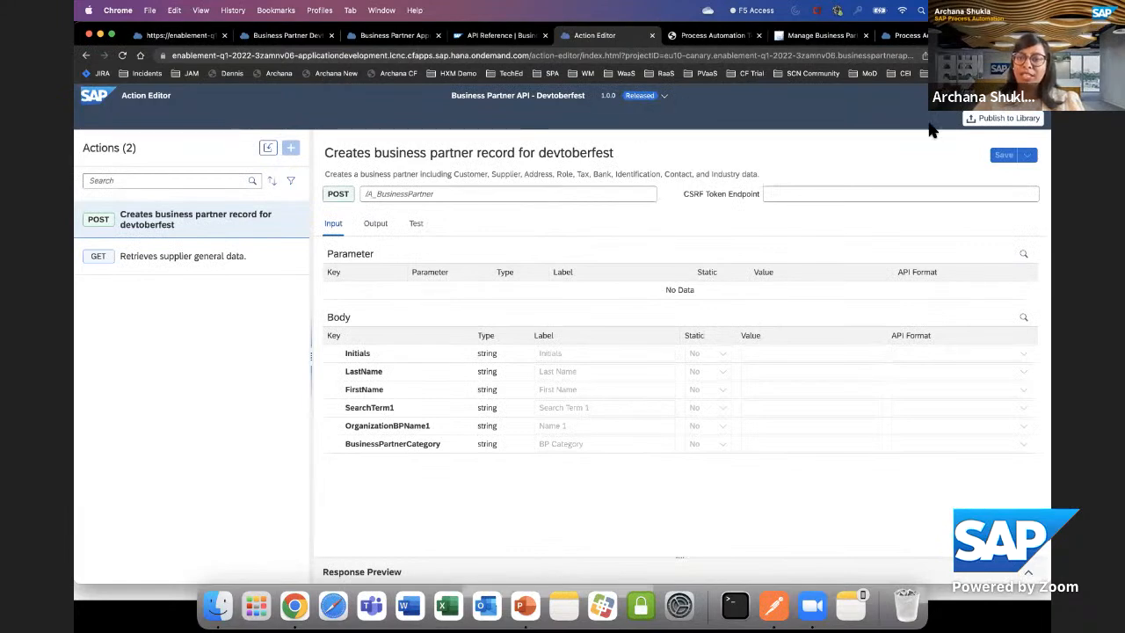
pyautogui.click(1004, 120)
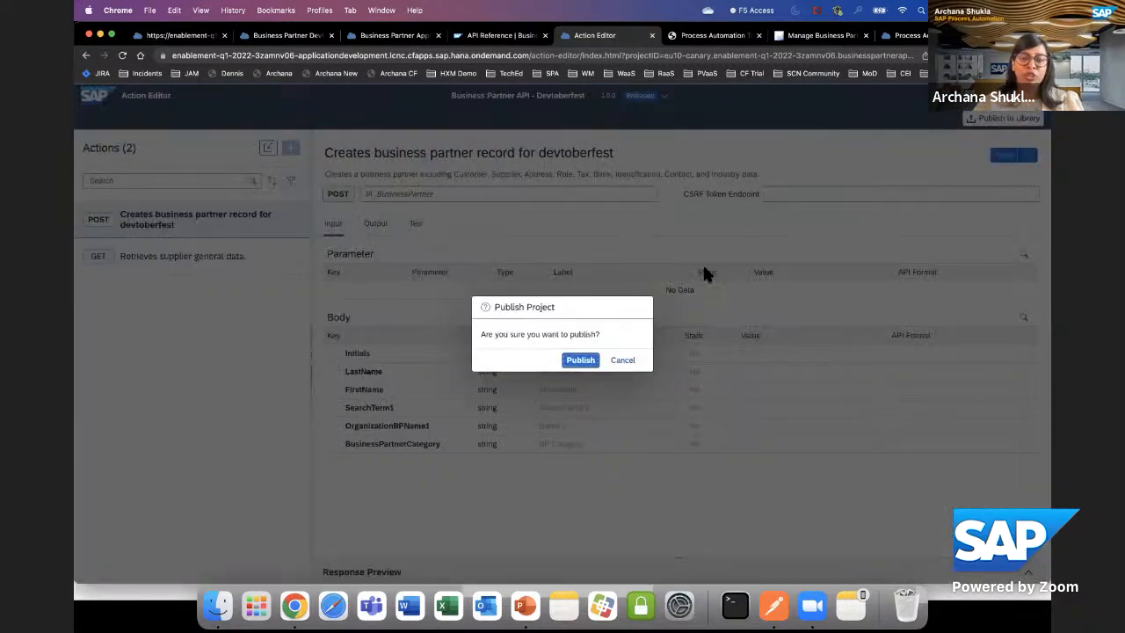
pyautogui.click(580, 360)
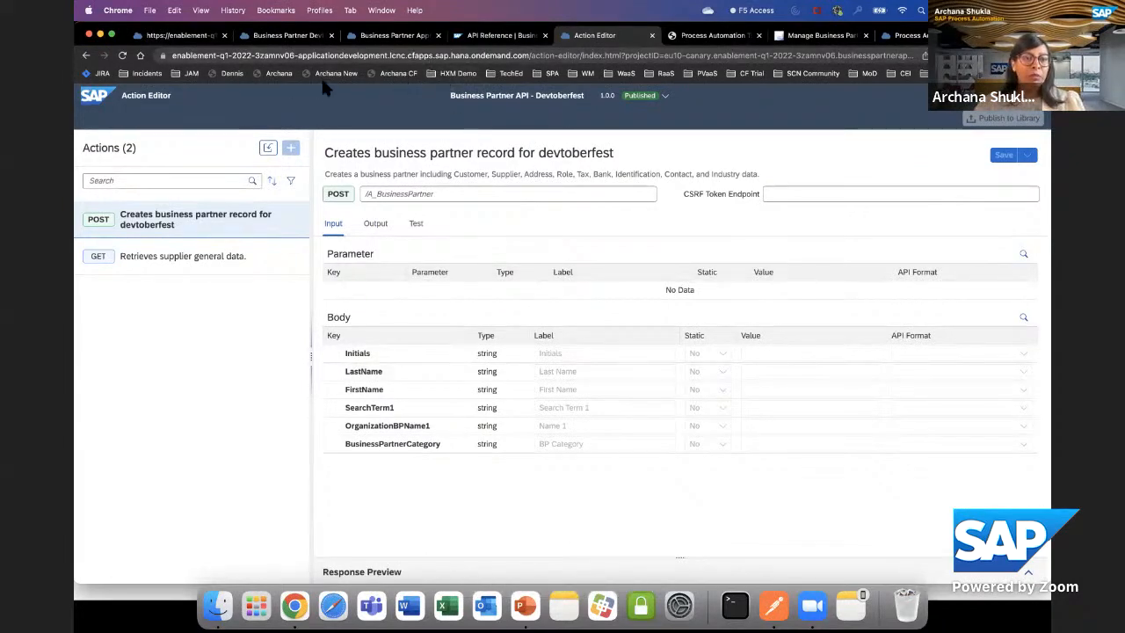
# Switch browser tabs via the lobby to the Business Partner Devtoberfest process editor
pyautogui.click(180, 35)
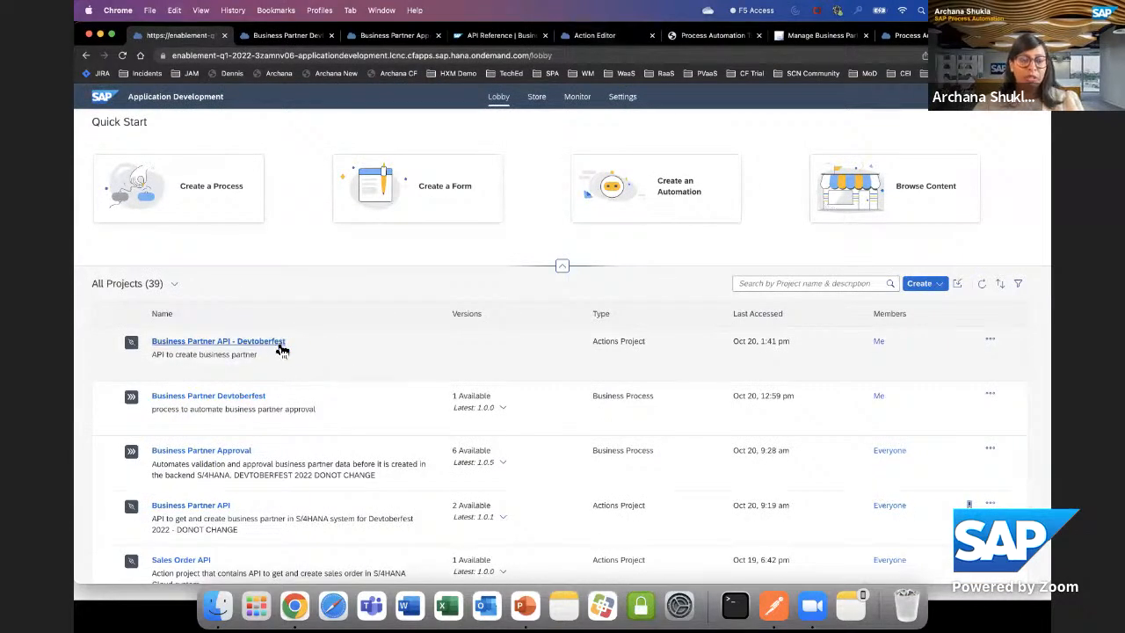
pyautogui.click(390, 37)
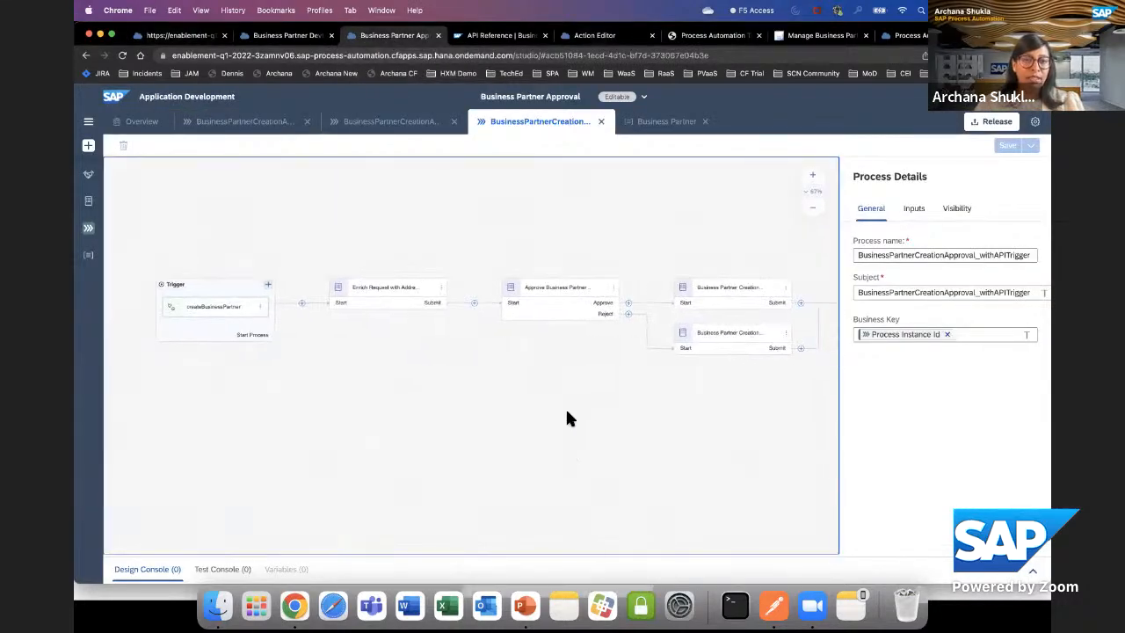
pyautogui.click(290, 36)
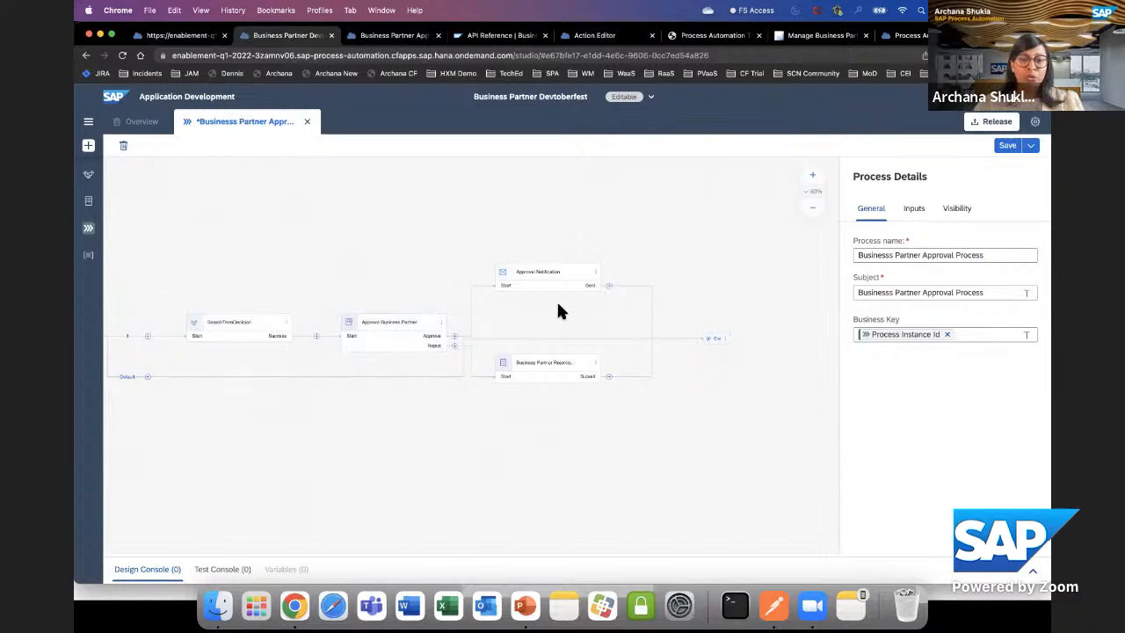
# From the action library, insert the devtoberfest 'Creates business partner record' action after Approval Notification's Sent branch
pyautogui.click(607, 285)
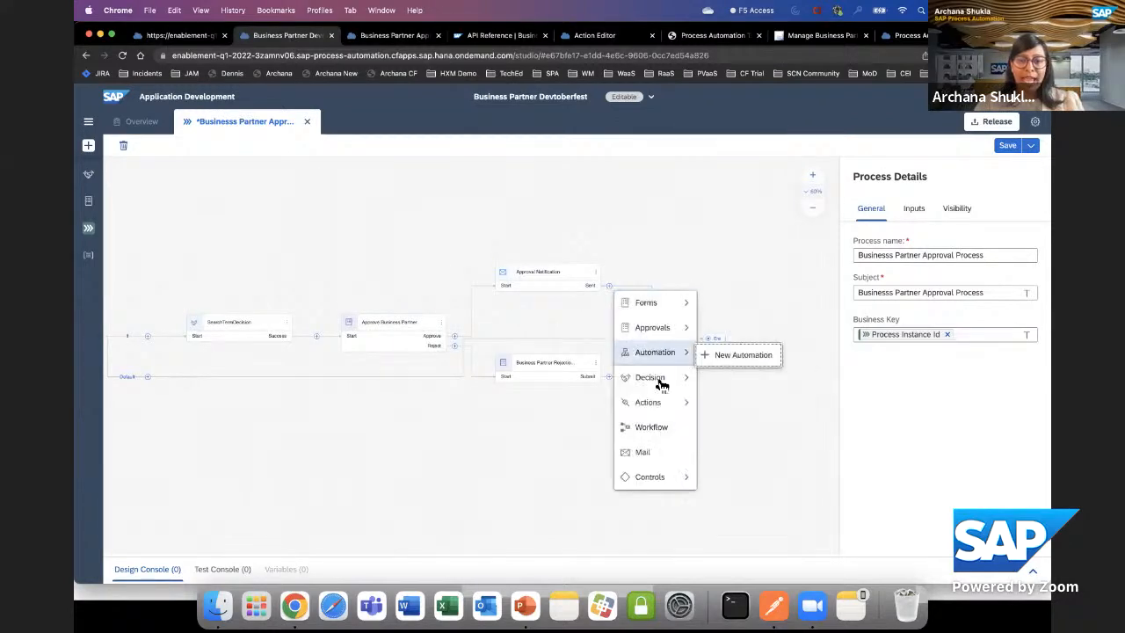
pyautogui.moveTo(666, 403)
pyautogui.click(733, 404)
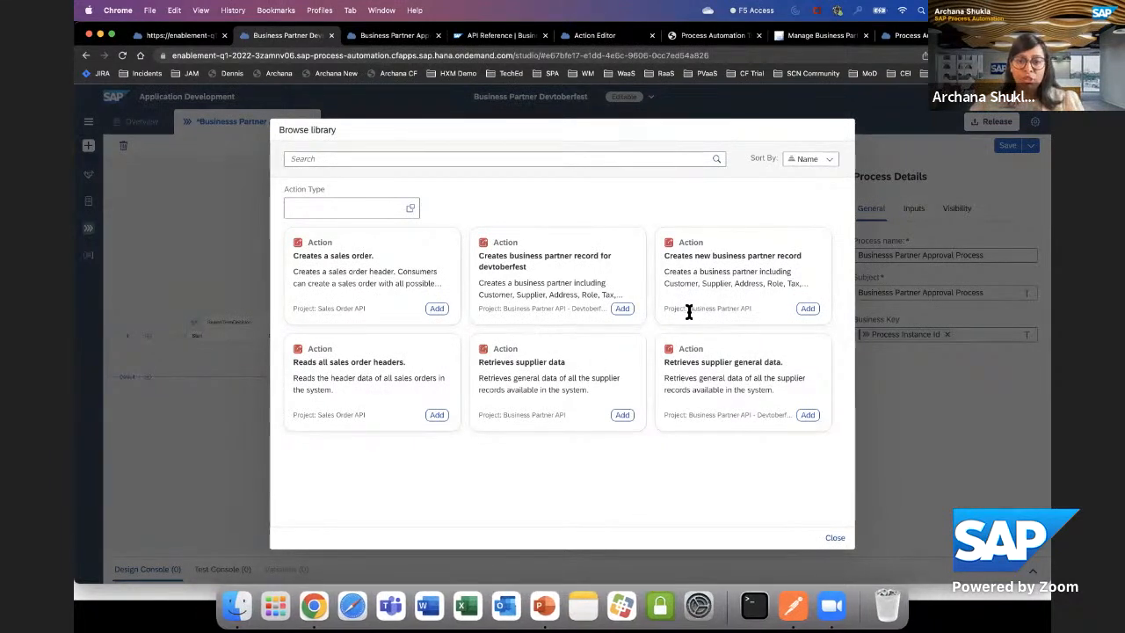
pyautogui.moveTo(691, 309); pyautogui.dragTo(753, 308)
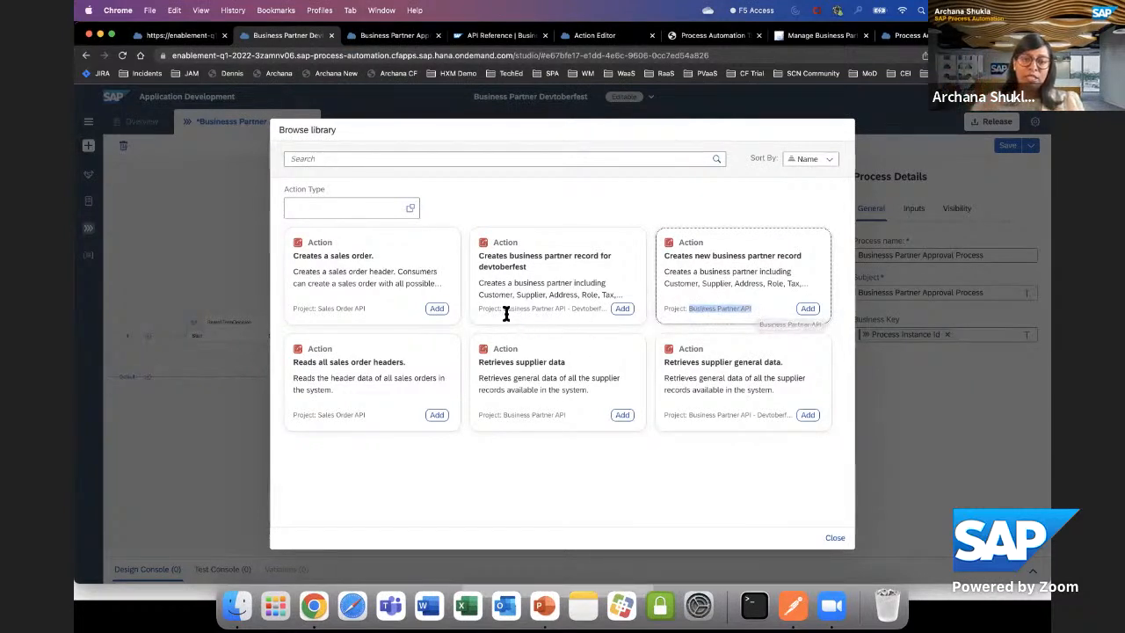
pyautogui.moveTo(504, 309); pyautogui.dragTo(605, 309)
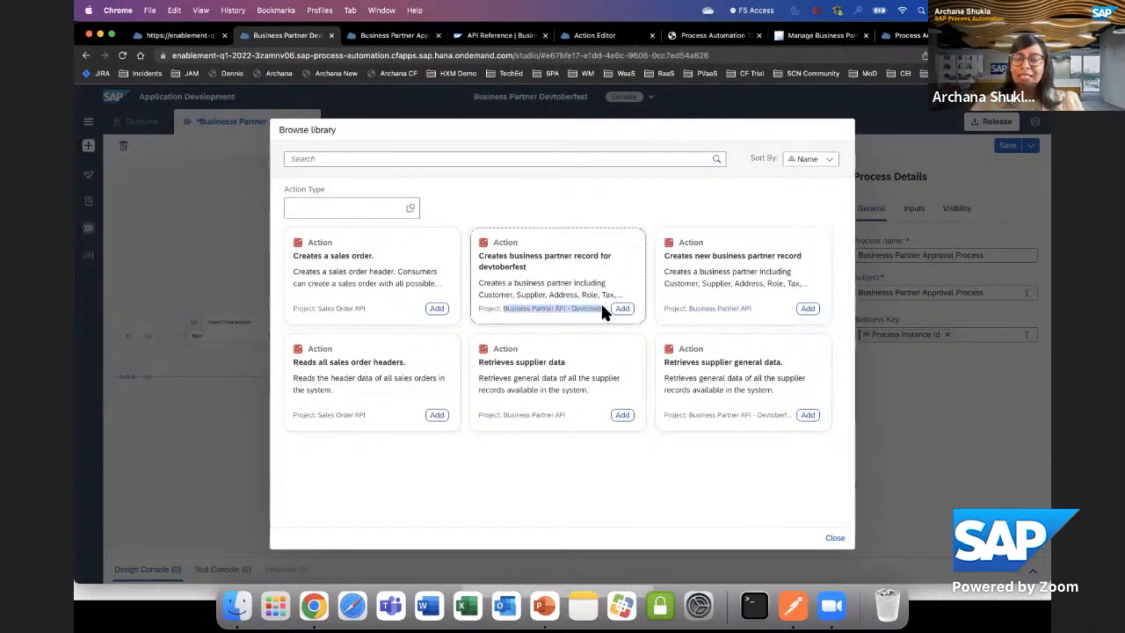
pyautogui.click(622, 309)
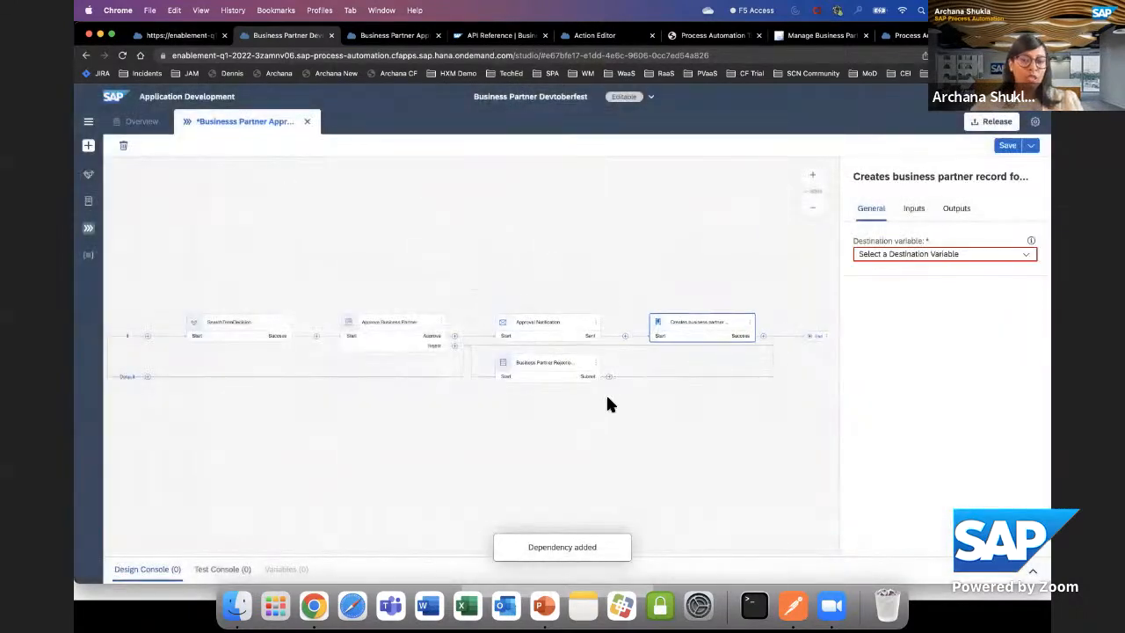
# Move Business Partner Rejection lower and Approval Notification higher, then select the create business partner step
pyautogui.moveTo(568, 375); pyautogui.dragTo(568, 447)
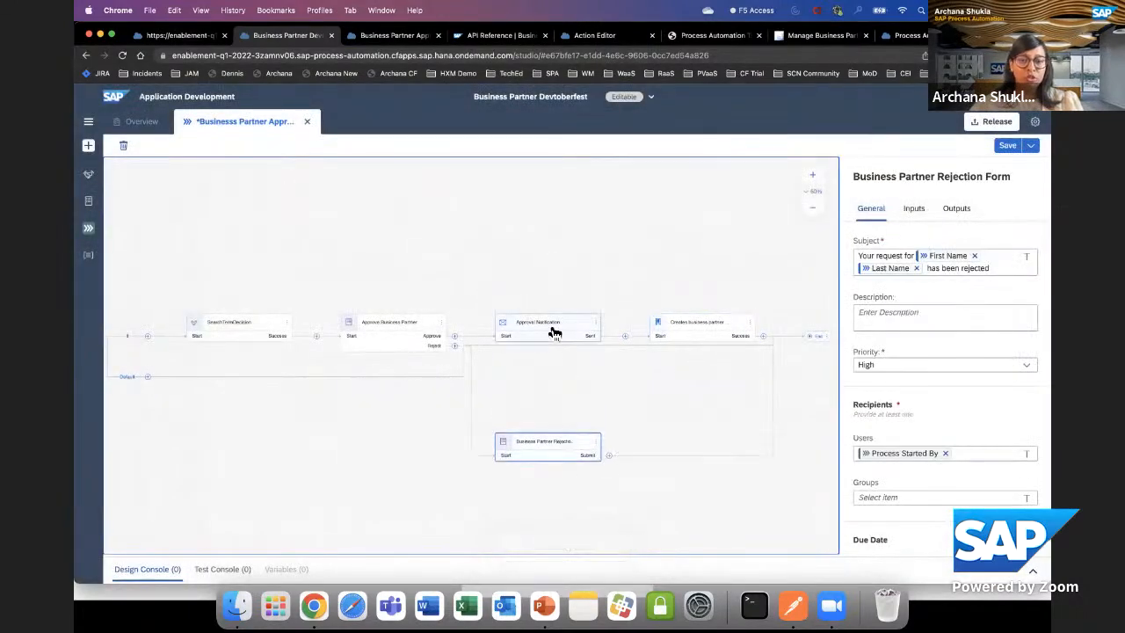
pyautogui.moveTo(553, 326); pyautogui.dragTo(553, 254)
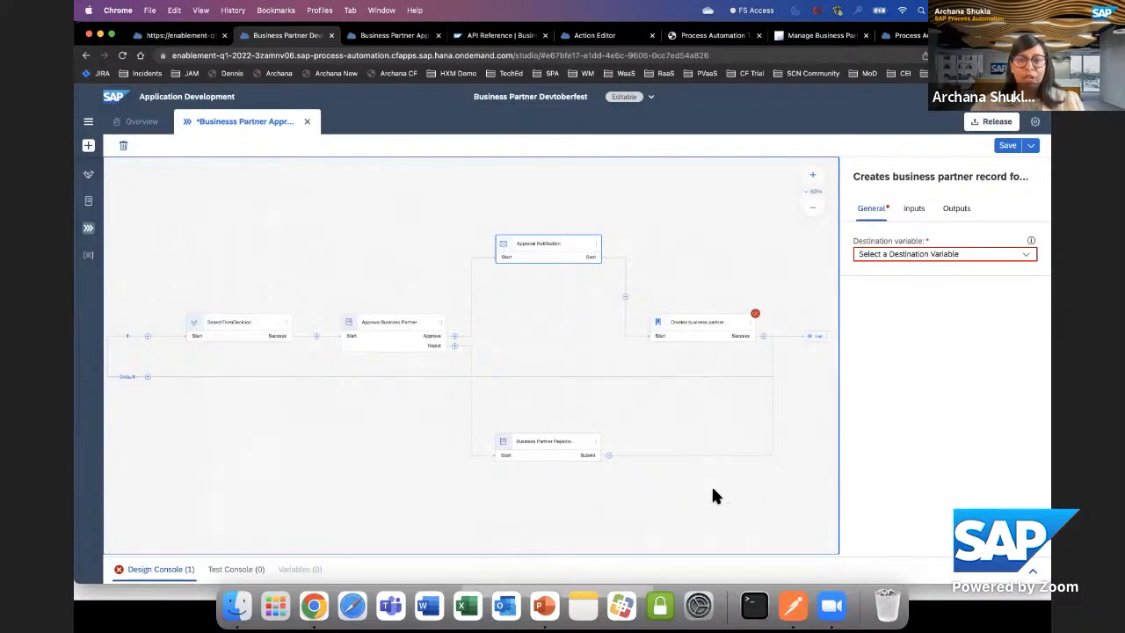
pyautogui.click(695, 336)
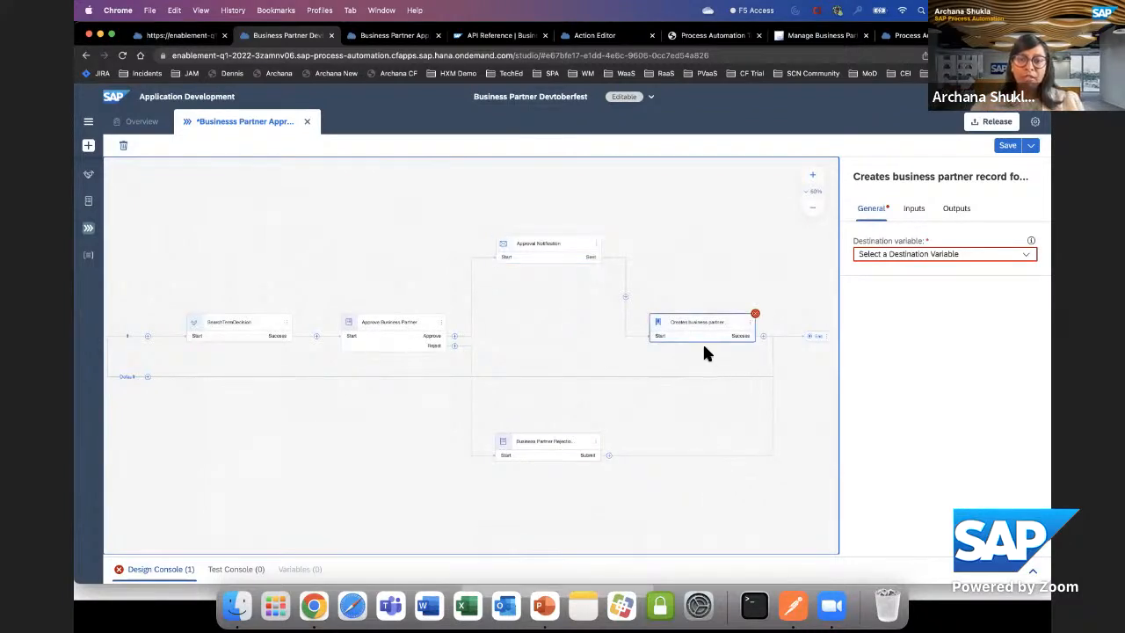
pyautogui.moveTo(704, 489); pyautogui.dragTo(596, 499)
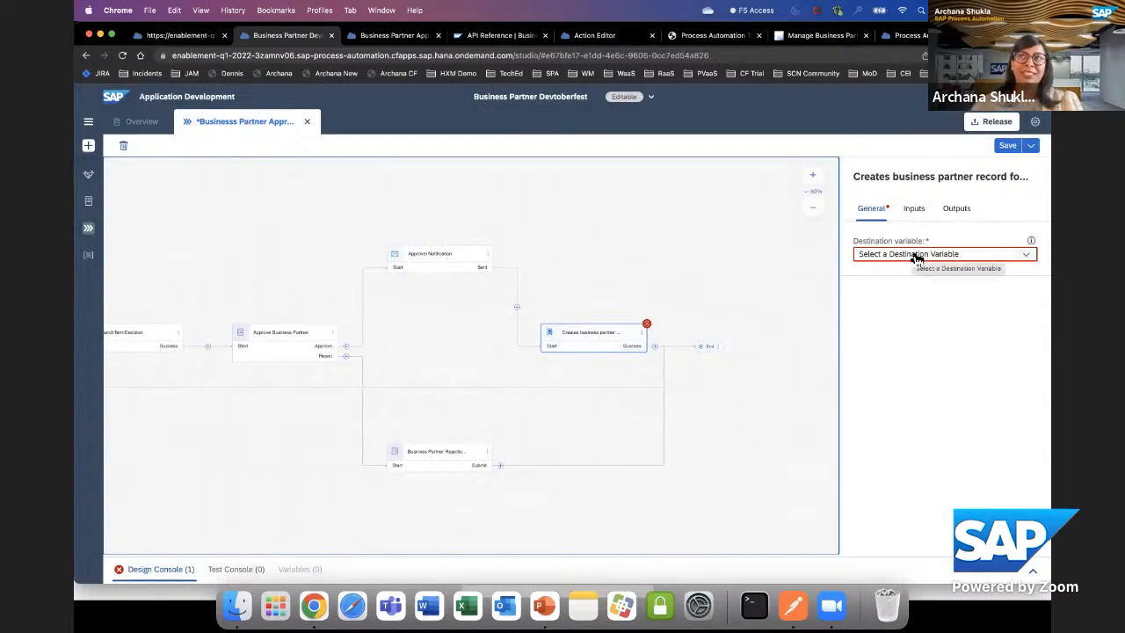
# Create a destination variable with identifier BPDestination and assign it to the create action
pyautogui.click(1019, 255)
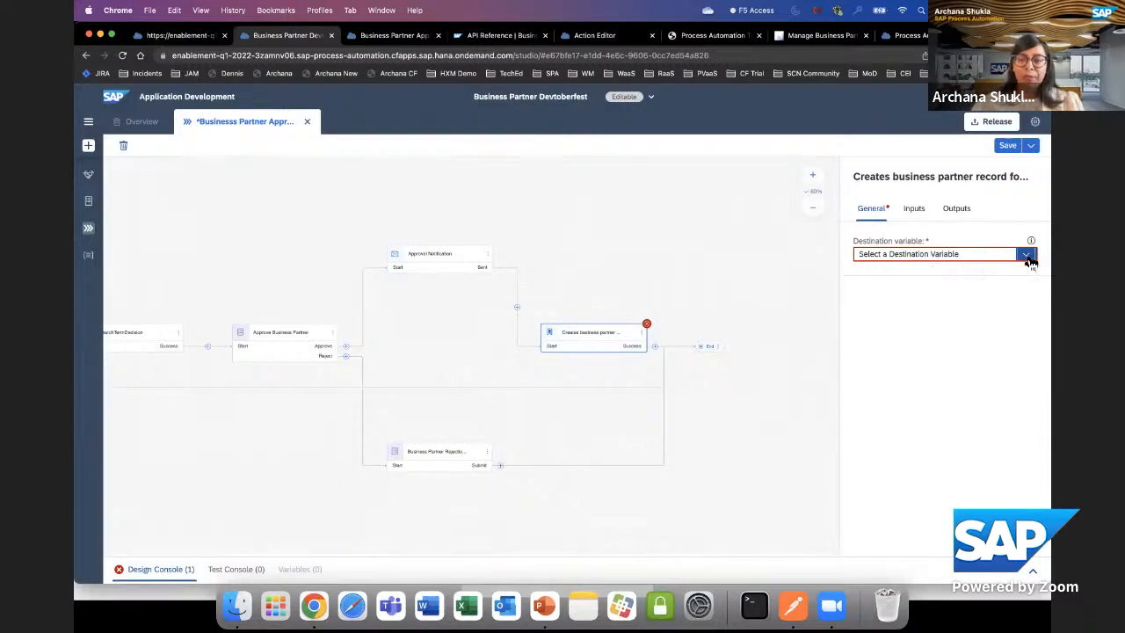
pyautogui.click(921, 297)
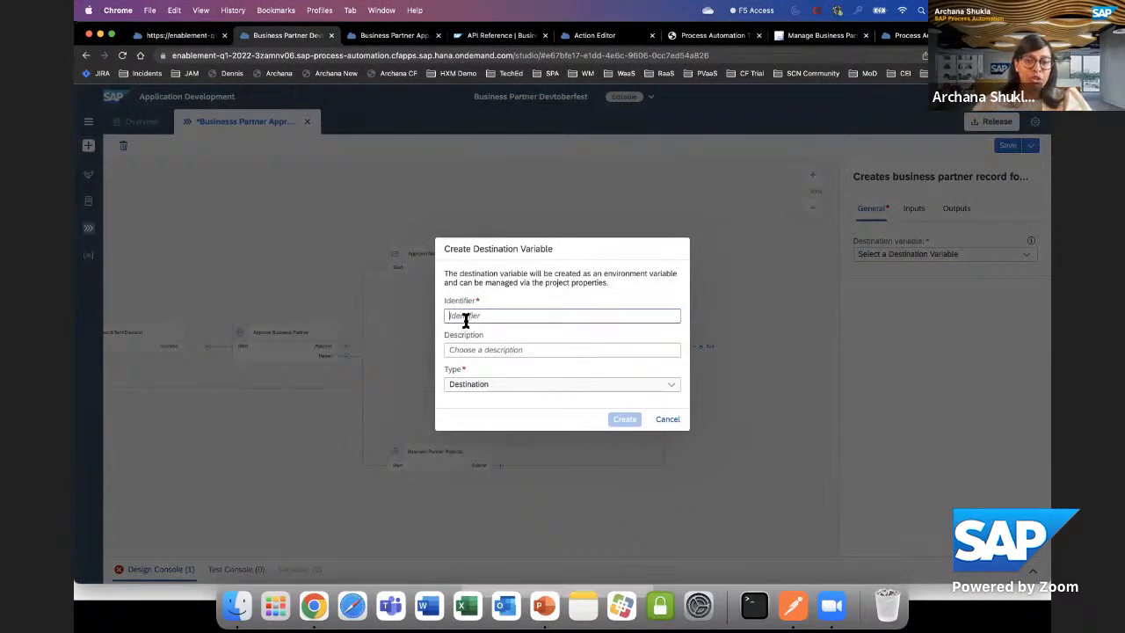
pyautogui.write('BPDestination')
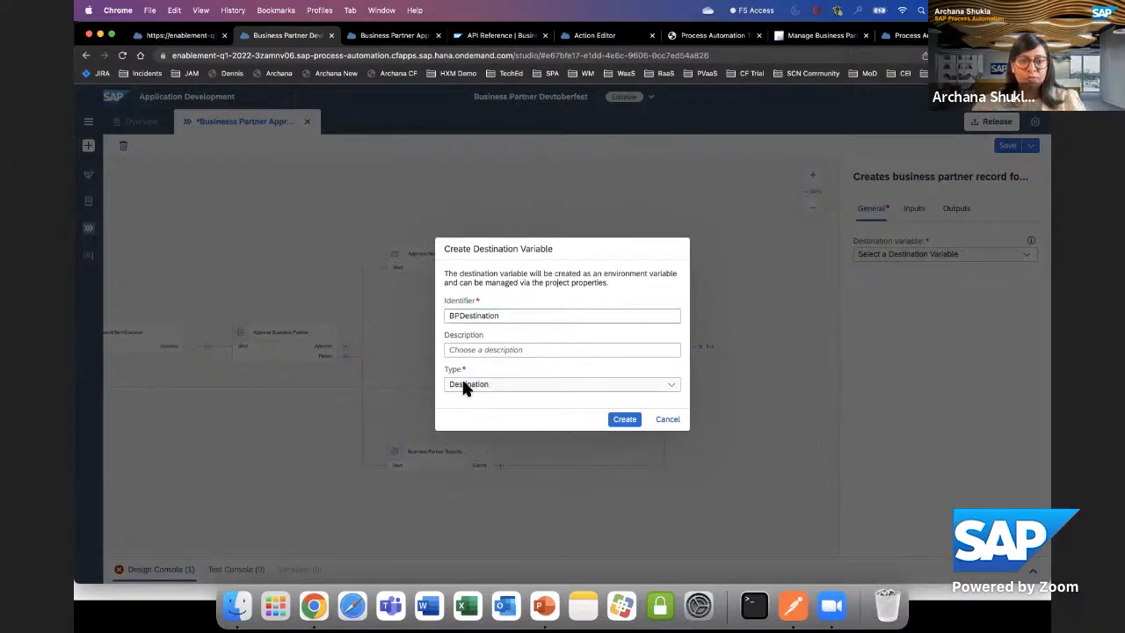
pyautogui.click(625, 420)
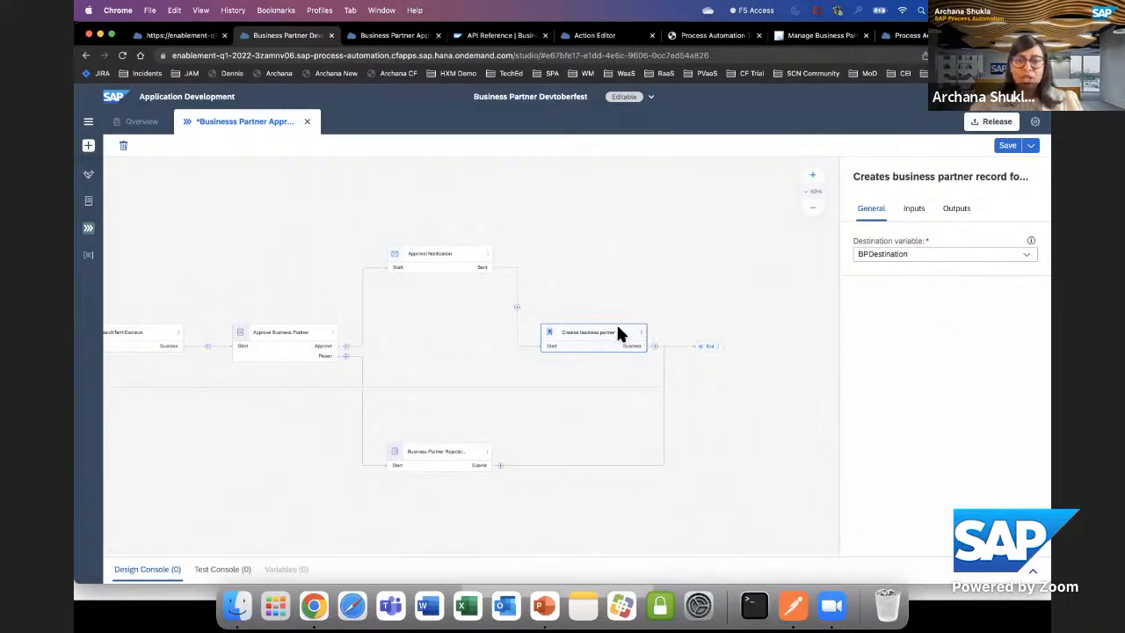
# In the Inputs tab, map Category, FirstName and Initials from the SearchTermDecision results
pyautogui.click(914, 209)
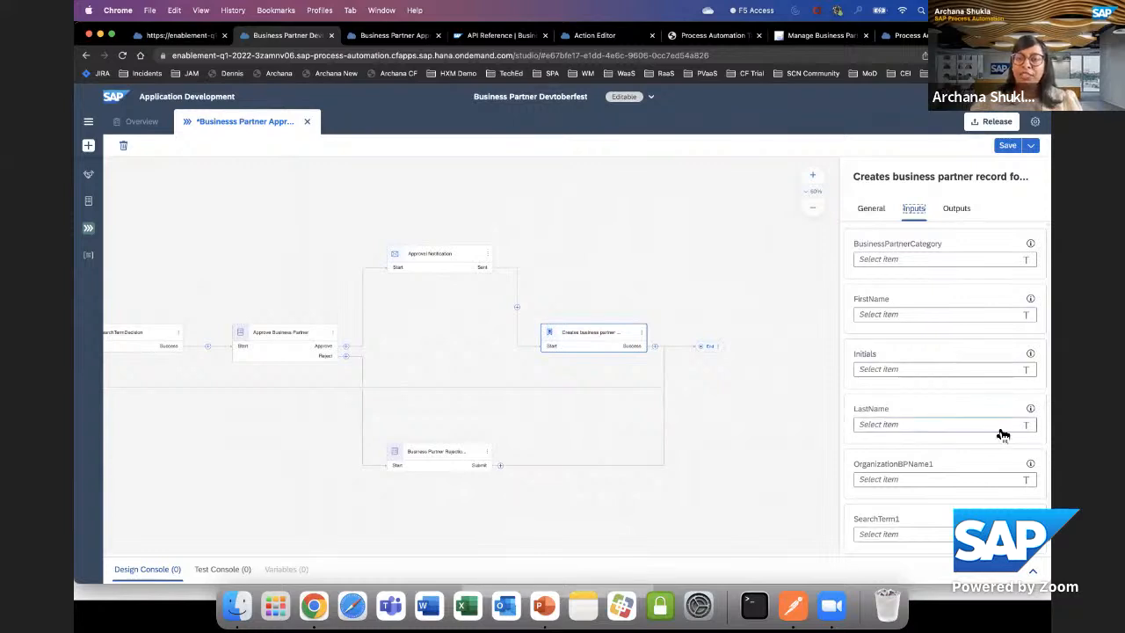
pyautogui.click(895, 259)
pyautogui.click(697, 313)
pyautogui.click(882, 321)
pyautogui.click(694, 332)
pyautogui.click(857, 370)
pyautogui.click(694, 349)
# Map LastName, Organisation and SearchTerm to their inputs, then clear the Category and FirstName mappings
pyautogui.click(873, 425)
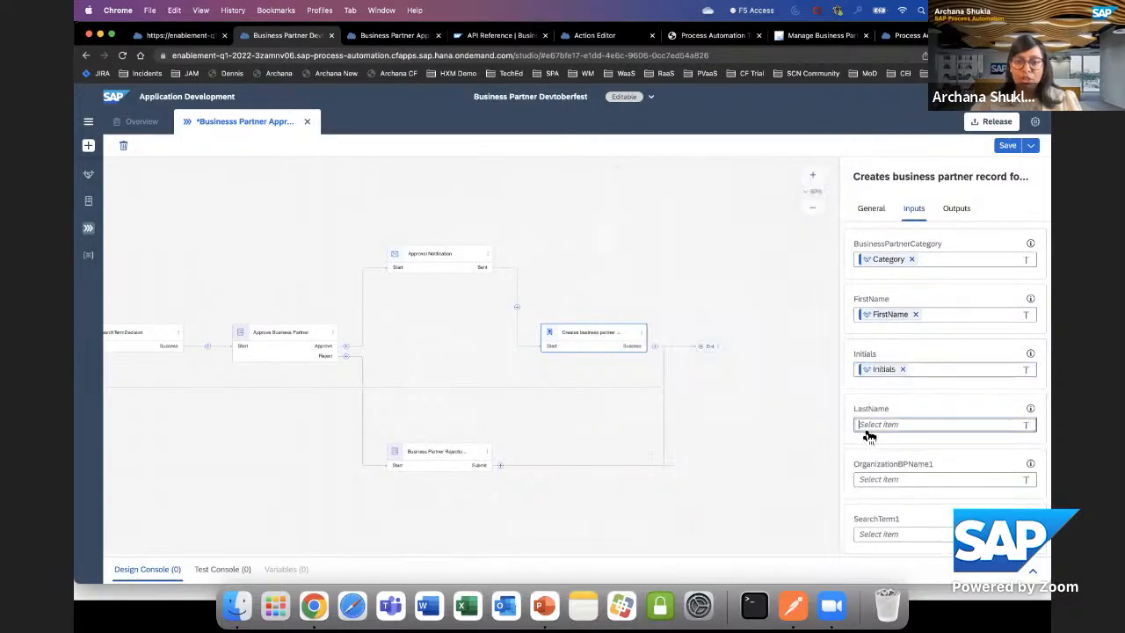
pyautogui.click(708, 366)
pyautogui.click(879, 481)
pyautogui.click(721, 385)
pyautogui.click(883, 513)
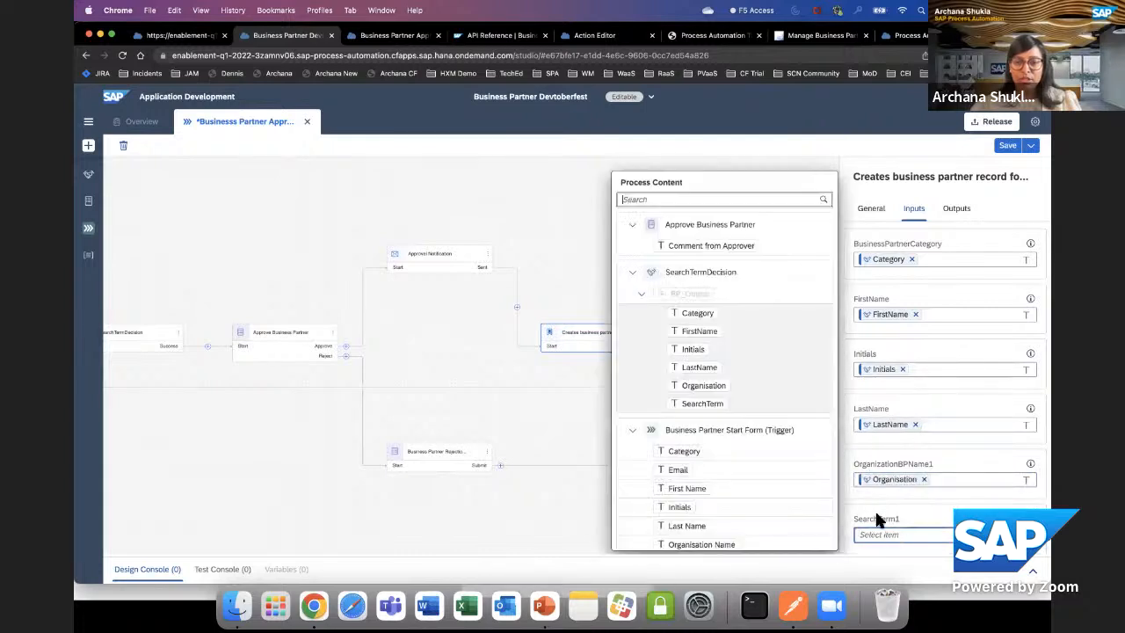
pyautogui.click(711, 402)
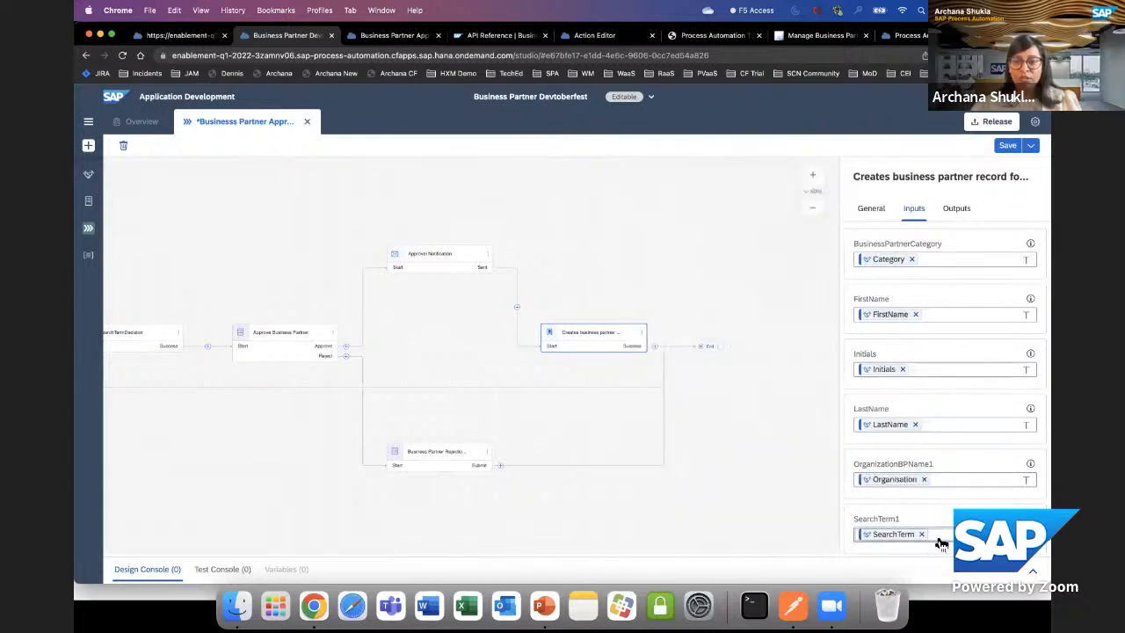
pyautogui.click(911, 259)
pyautogui.click(915, 314)
# Clear the Initials, LastName, Organisation and SearchTerm mappings and collapse the value picker's source groups
pyautogui.click(904, 369)
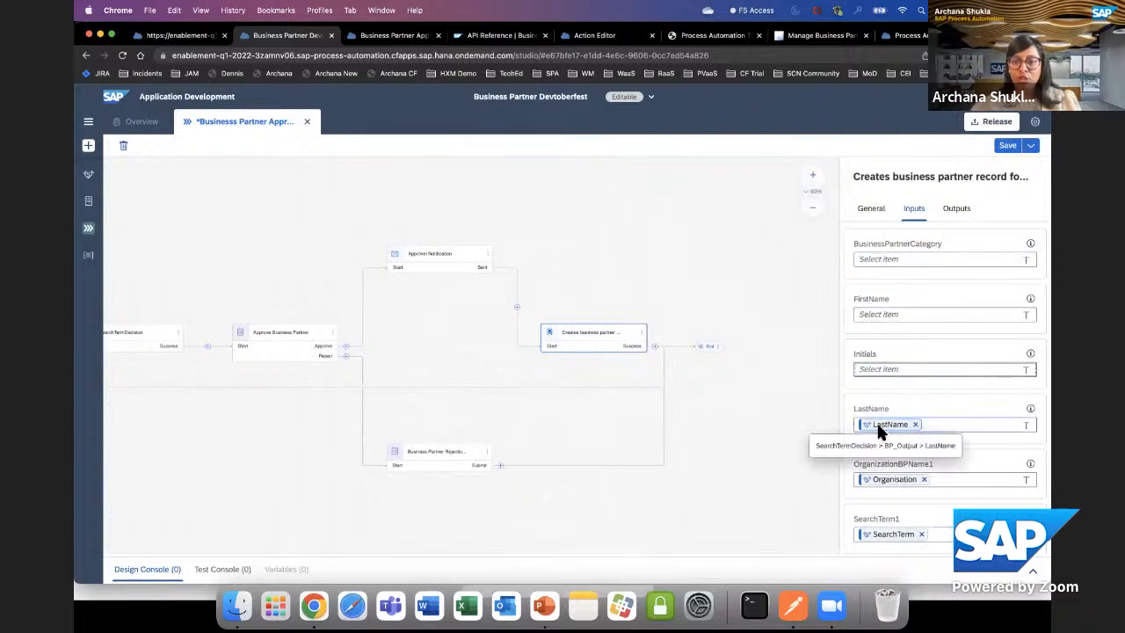
pyautogui.click(916, 425)
pyautogui.click(924, 479)
pyautogui.click(922, 534)
pyautogui.click(880, 260)
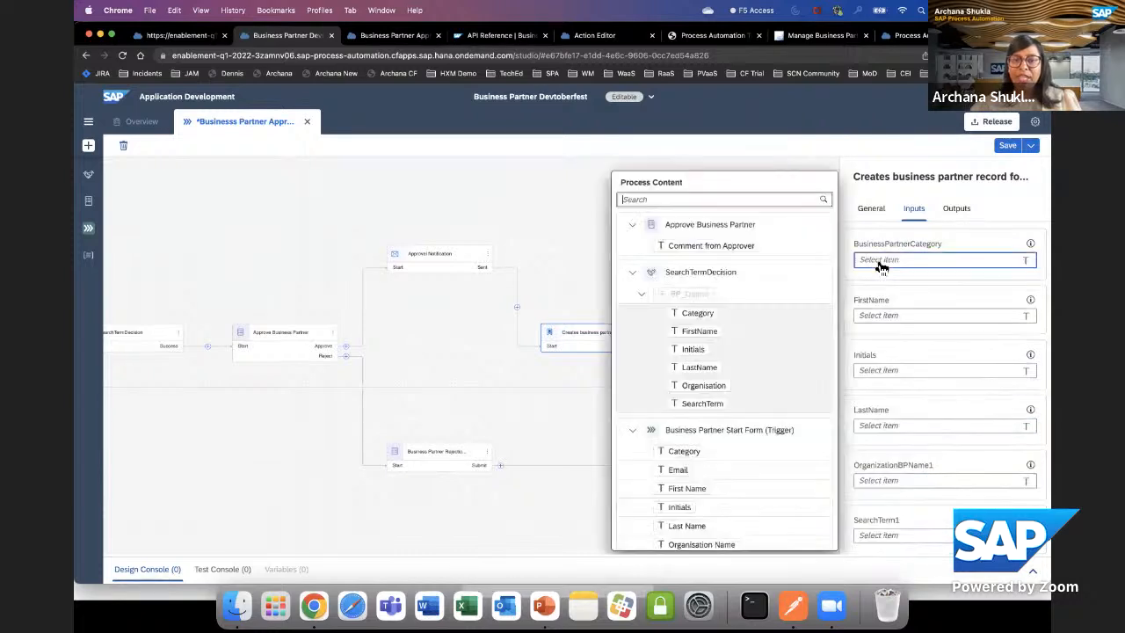
pyautogui.click(633, 271)
pyautogui.click(634, 225)
pyautogui.click(634, 283)
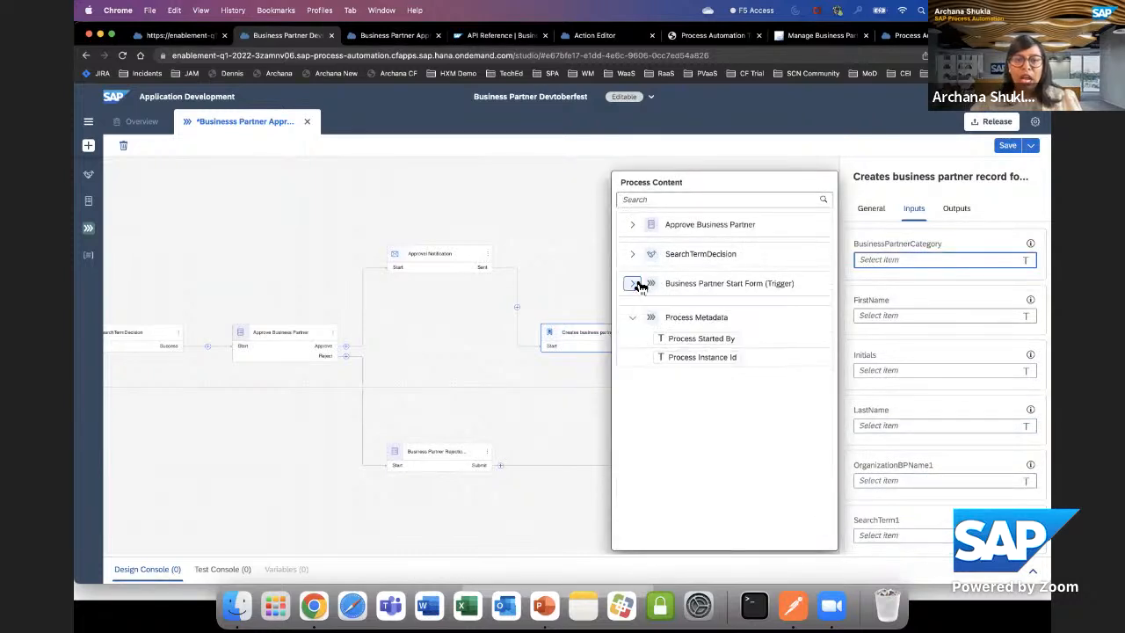
pyautogui.click(632, 317)
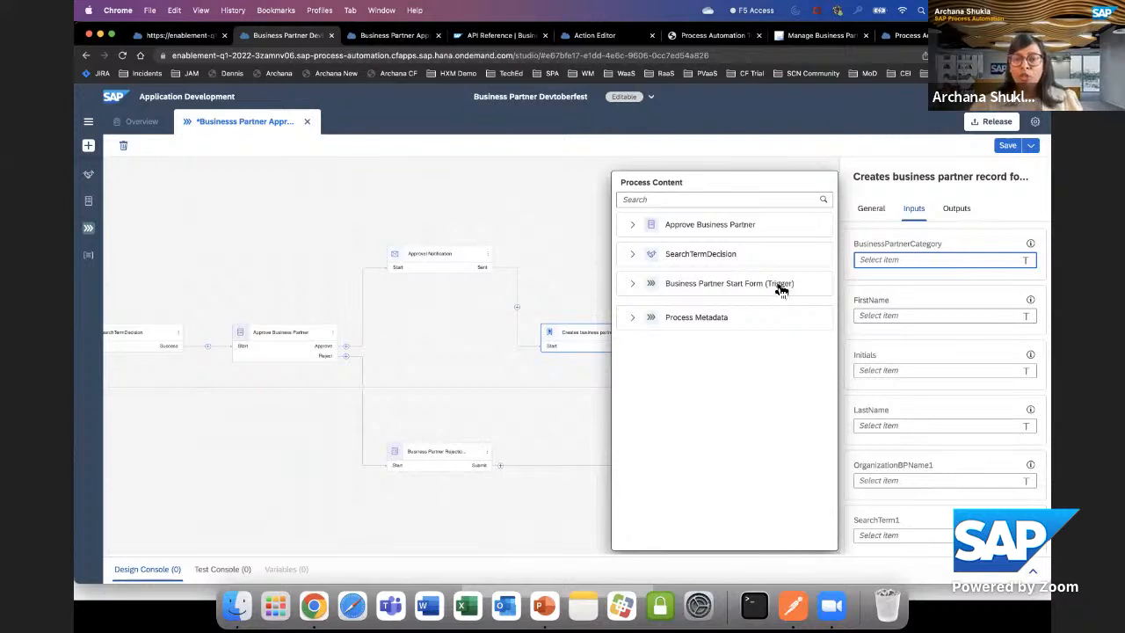
# Map the start form's Category into BusinessPartnerCategory and the decision's names and Organisation into their inputs
pyautogui.click(632, 283)
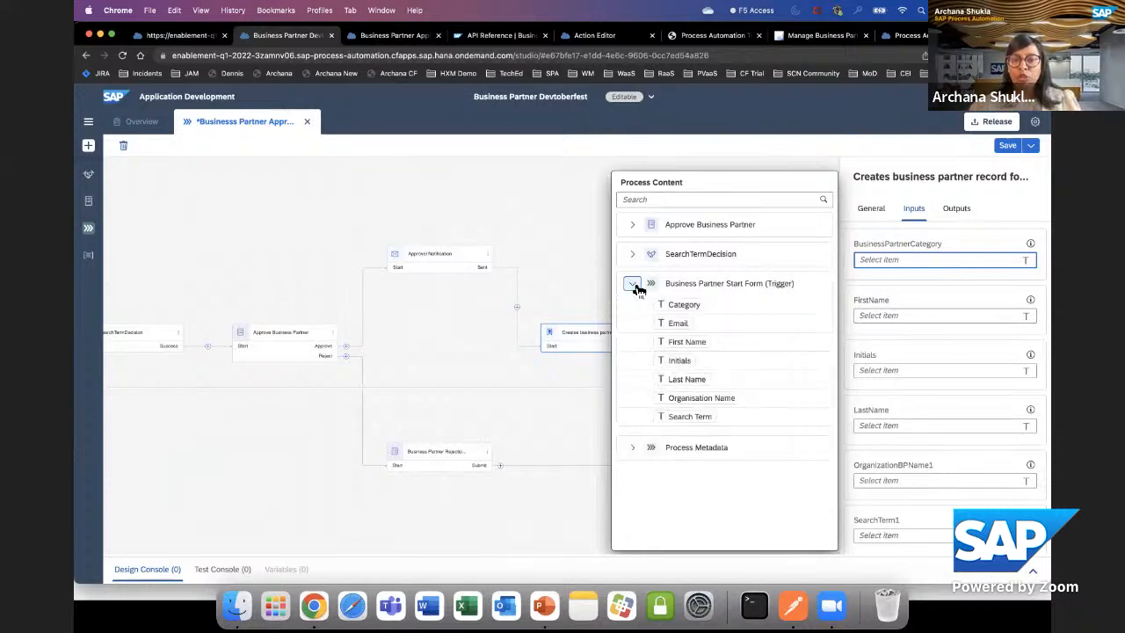
pyautogui.click(679, 306)
pyautogui.click(861, 315)
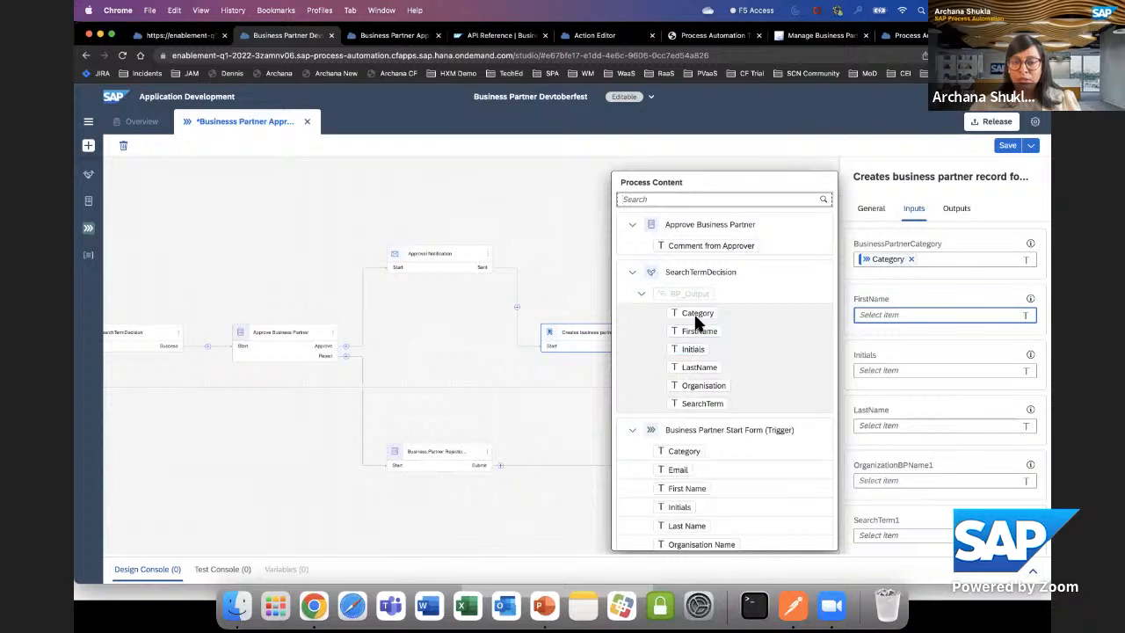
pyautogui.click(693, 333)
pyautogui.click(861, 369)
pyautogui.click(694, 349)
pyautogui.click(898, 428)
pyautogui.click(708, 366)
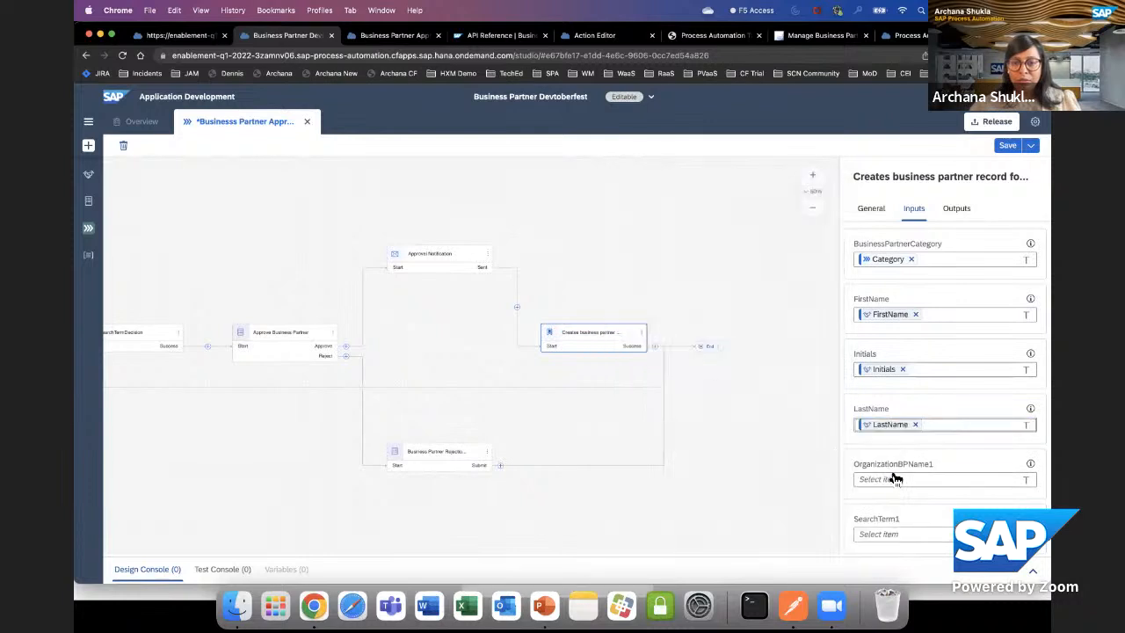
pyautogui.click(893, 480)
pyautogui.click(703, 385)
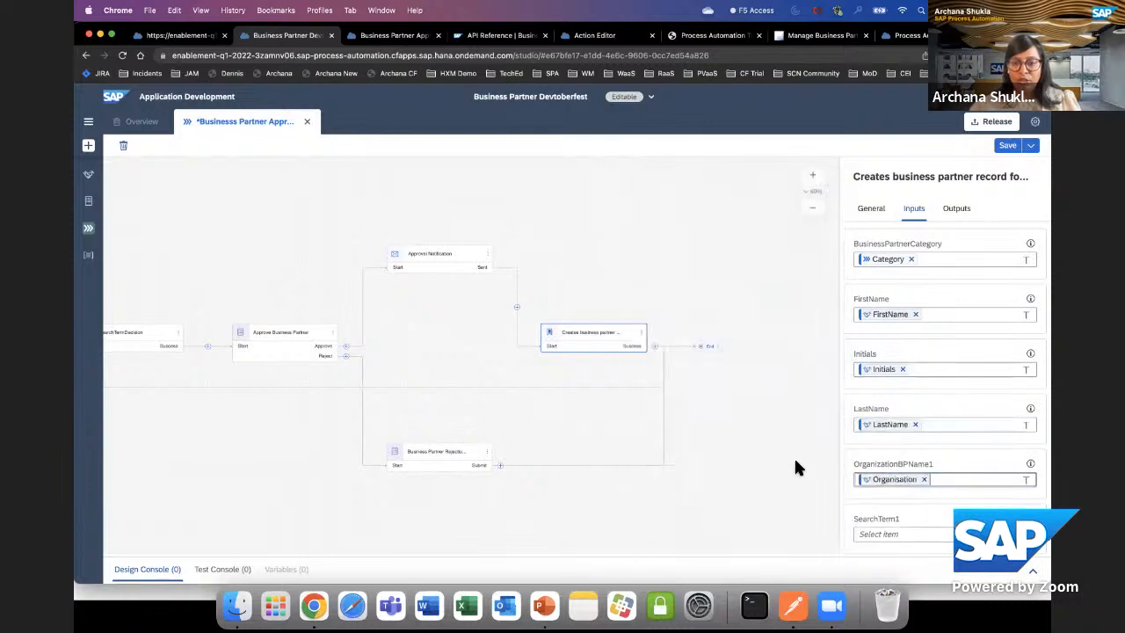
pyautogui.click(870, 536)
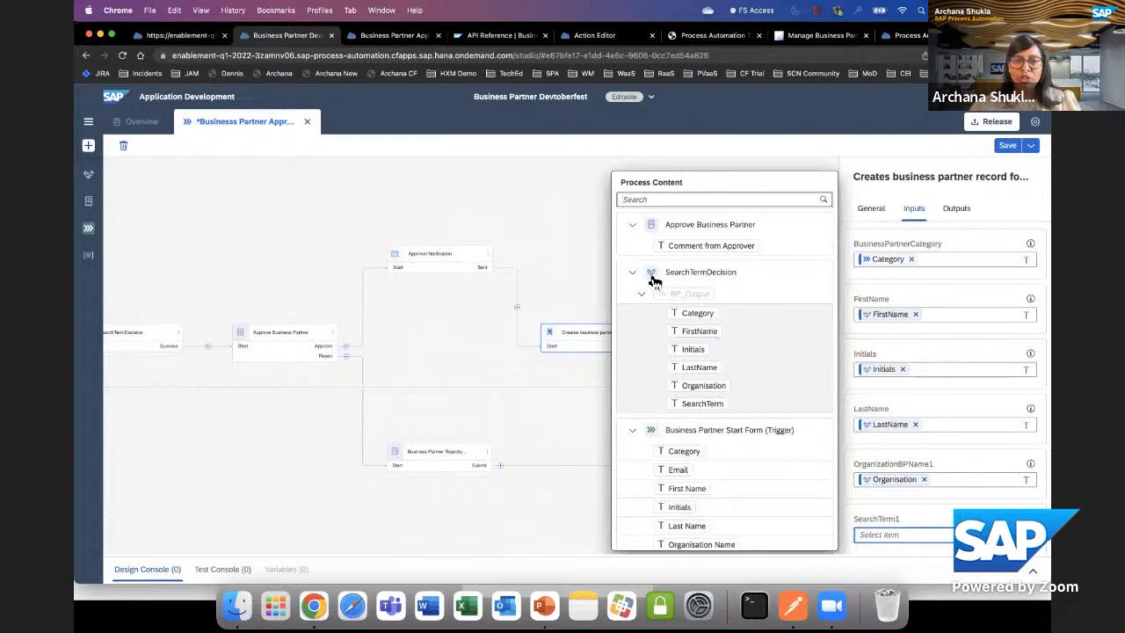
# Remove the decision-based name and organisation mappings and map SearchTermDecision's SearchTerm into SearchTerm1
pyautogui.click(915, 314)
pyautogui.click(901, 369)
pyautogui.click(915, 424)
pyautogui.click(924, 479)
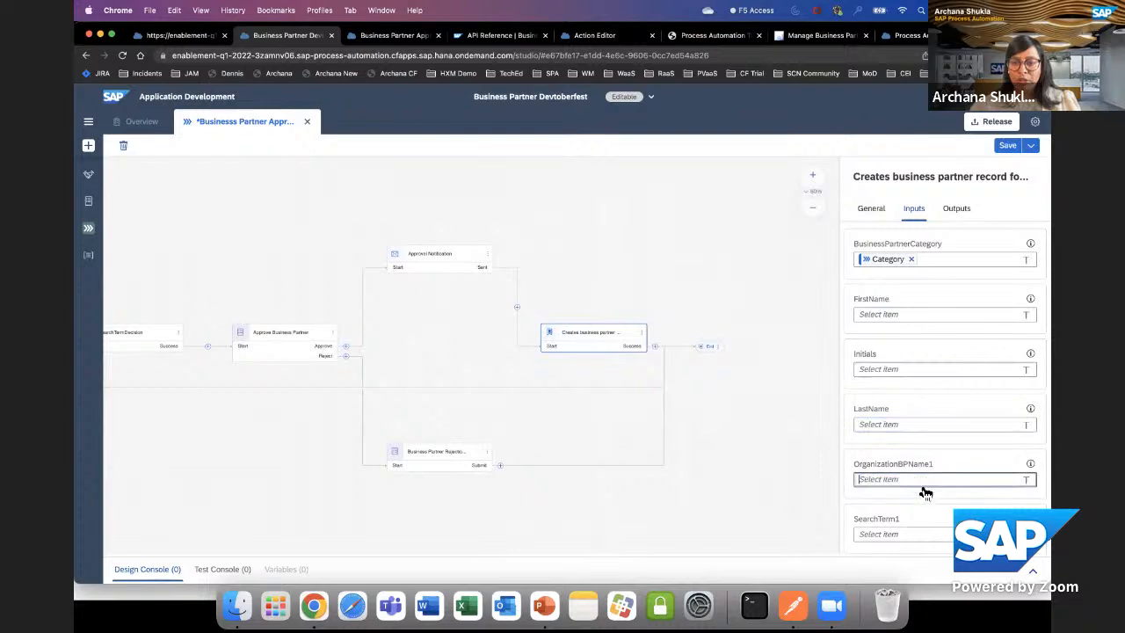
pyautogui.click(890, 535)
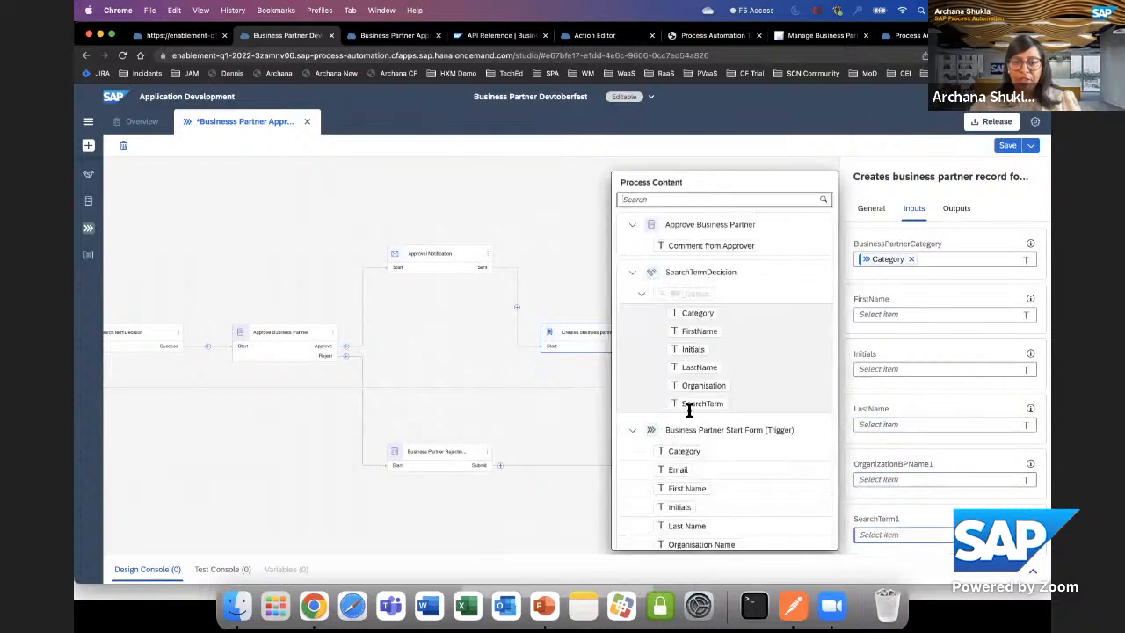
pyautogui.click(702, 403)
# Map the start form's Organisation Name, Last Name, Initials and First Name into their inputs and save
pyautogui.click(871, 482)
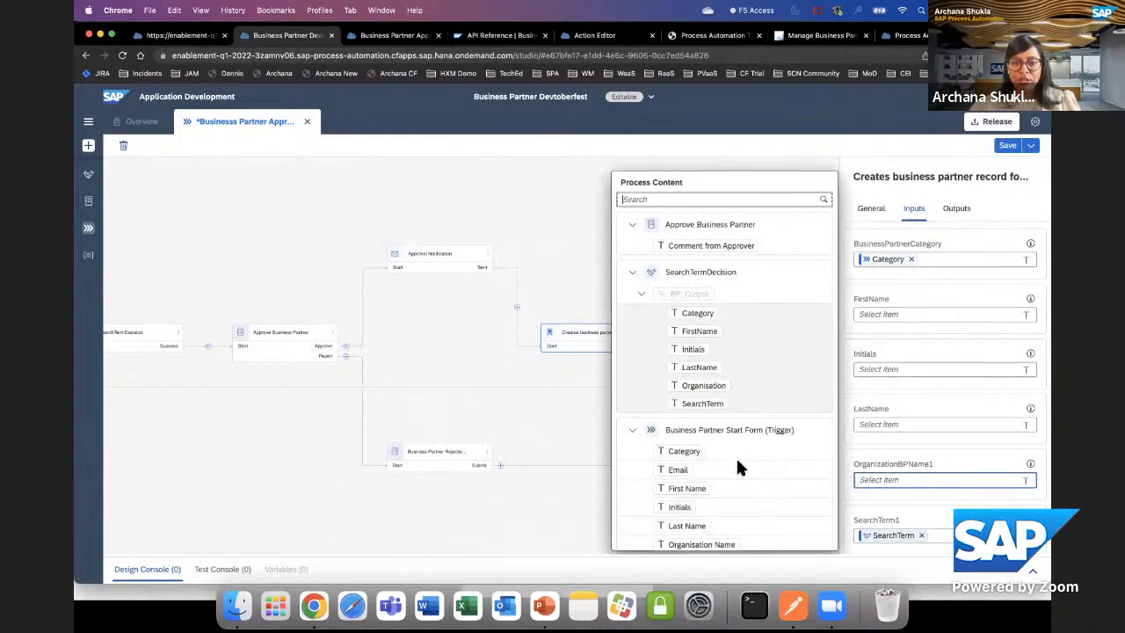
pyautogui.scroll(-3, 735, 456)
pyautogui.click(688, 437)
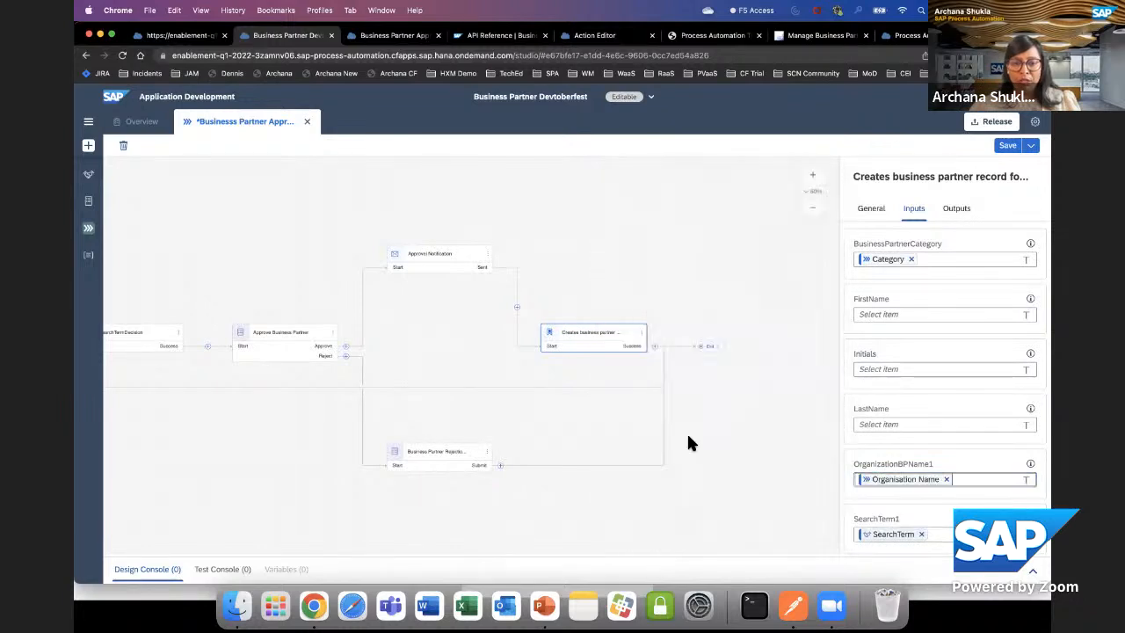
pyautogui.click(871, 425)
pyautogui.scroll(-2, 699, 409)
pyautogui.scroll(-2, 689, 425)
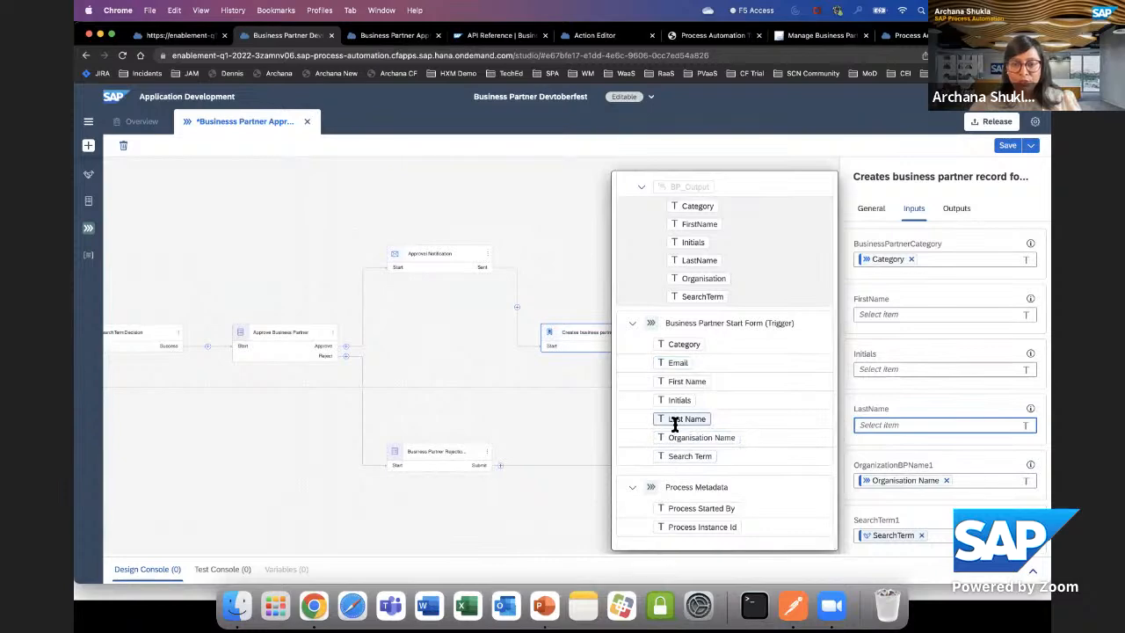
pyautogui.click(681, 419)
pyautogui.click(891, 370)
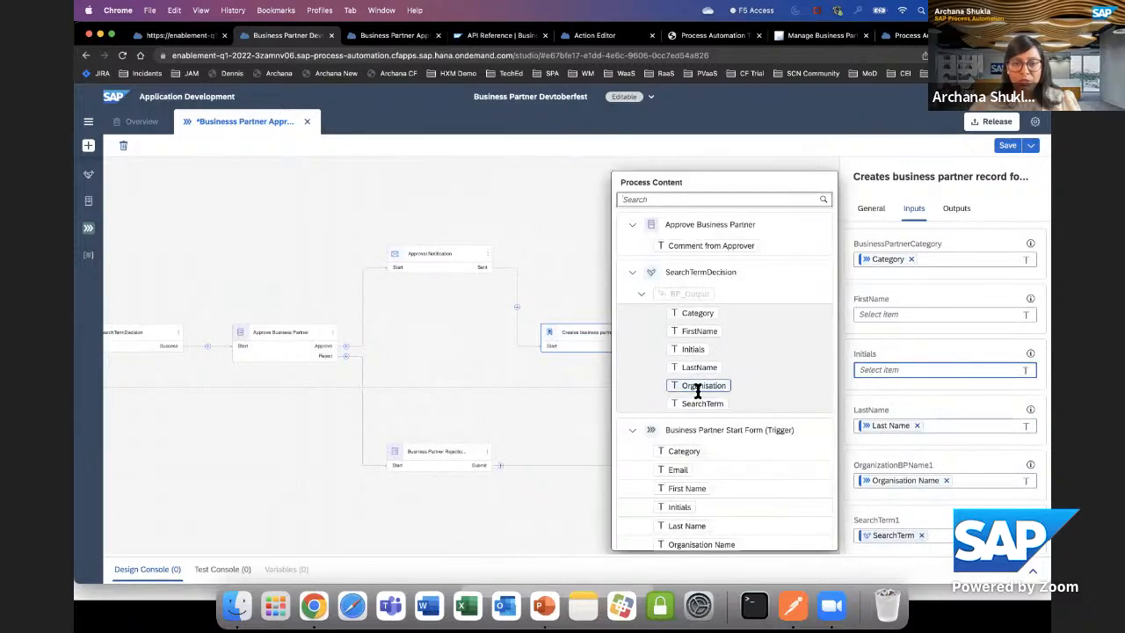
pyautogui.scroll(-3, 697, 391)
pyautogui.click(679, 396)
pyautogui.click(864, 317)
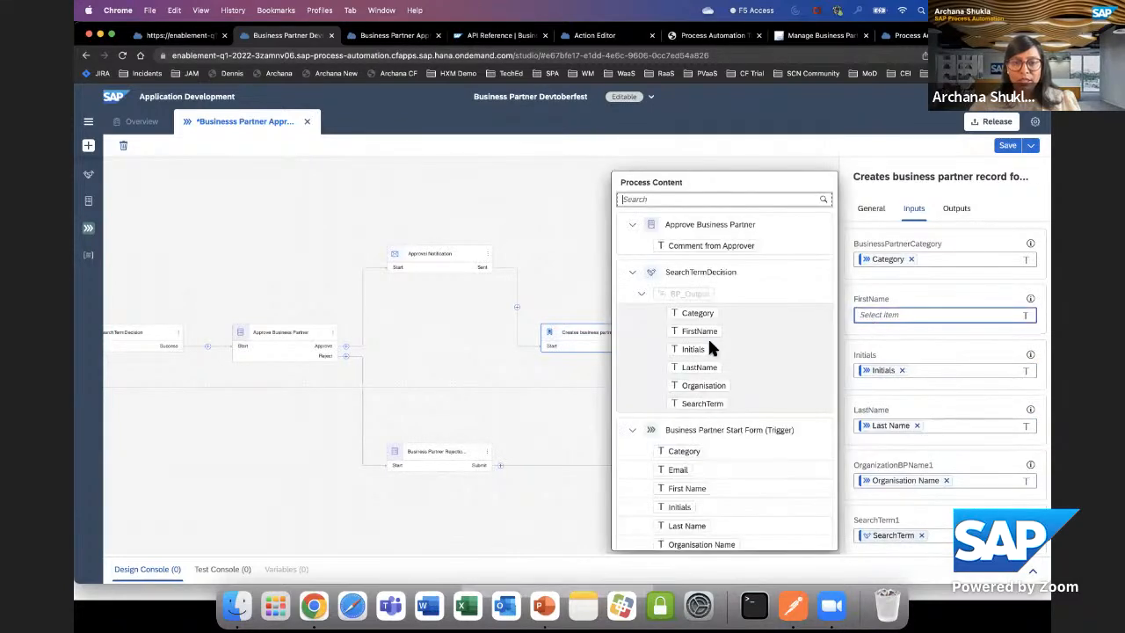
pyautogui.scroll(-3, 703, 356)
pyautogui.click(683, 378)
pyautogui.click(1007, 150)
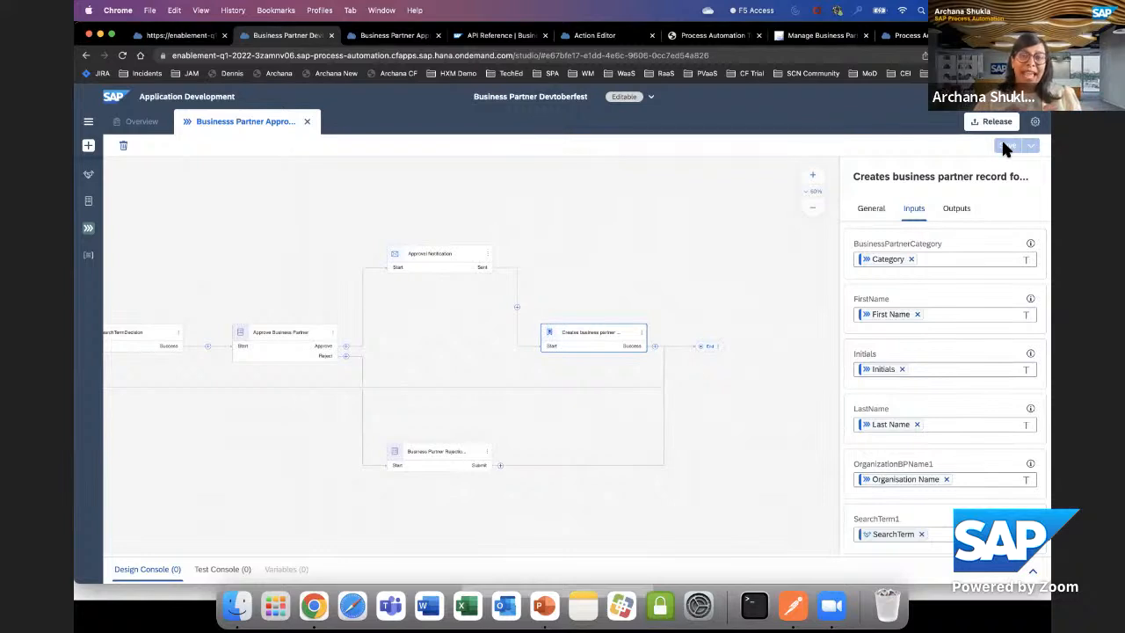
# Save the Business Partner Approval Process and pan back to the SearchTermDecision step
pyautogui.click(1004, 145)
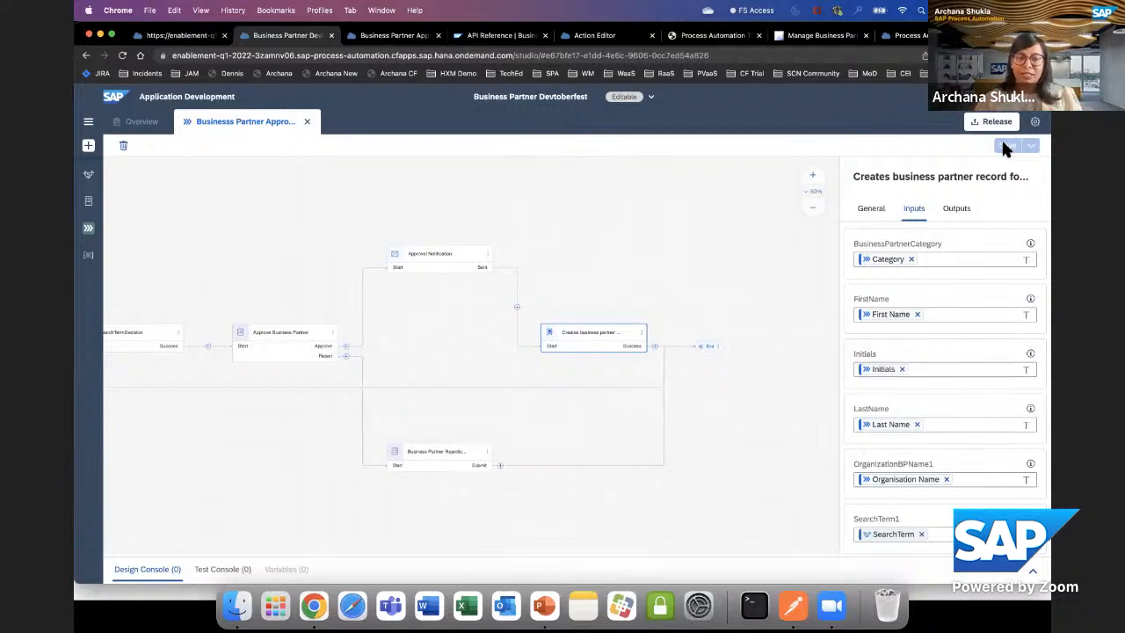
pyautogui.moveTo(268, 472); pyautogui.dragTo(416, 417)
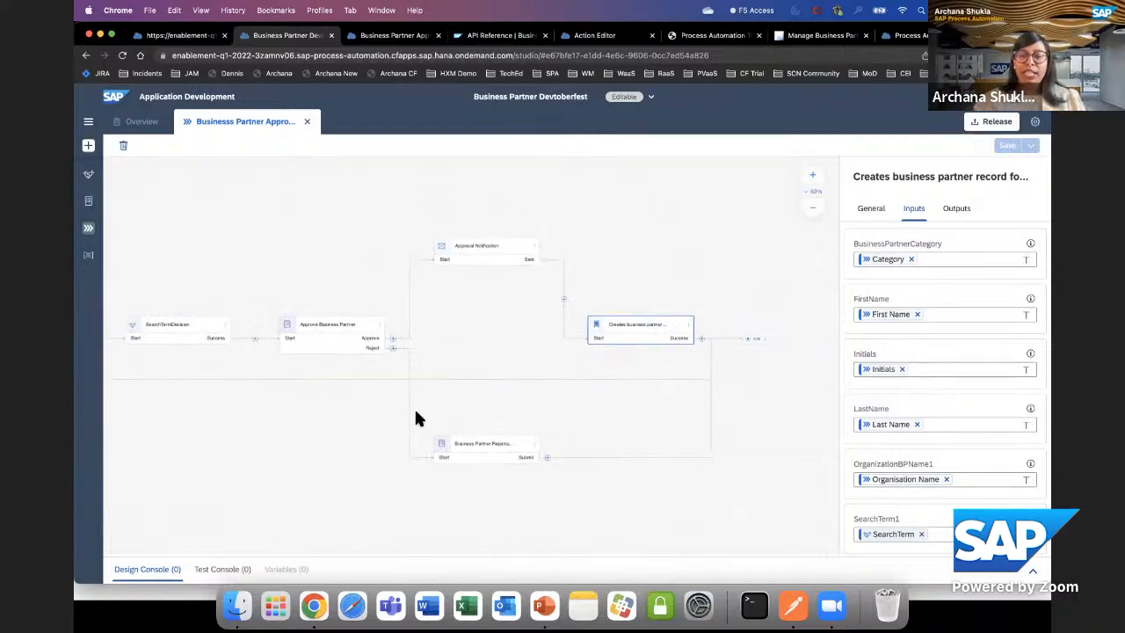
# Release Business Partner Devtoberfest as 2.0.0 with significant changes, commenting 'added action'
pyautogui.click(993, 122)
pyautogui.click(494, 375)
pyautogui.write('added action')
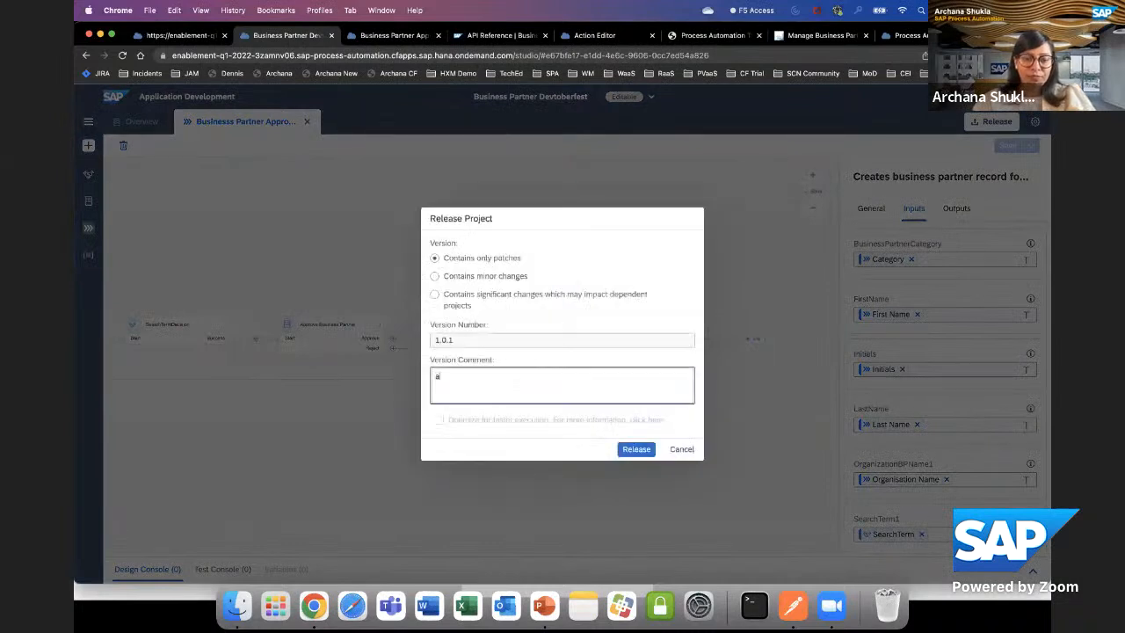
pyautogui.click(434, 294)
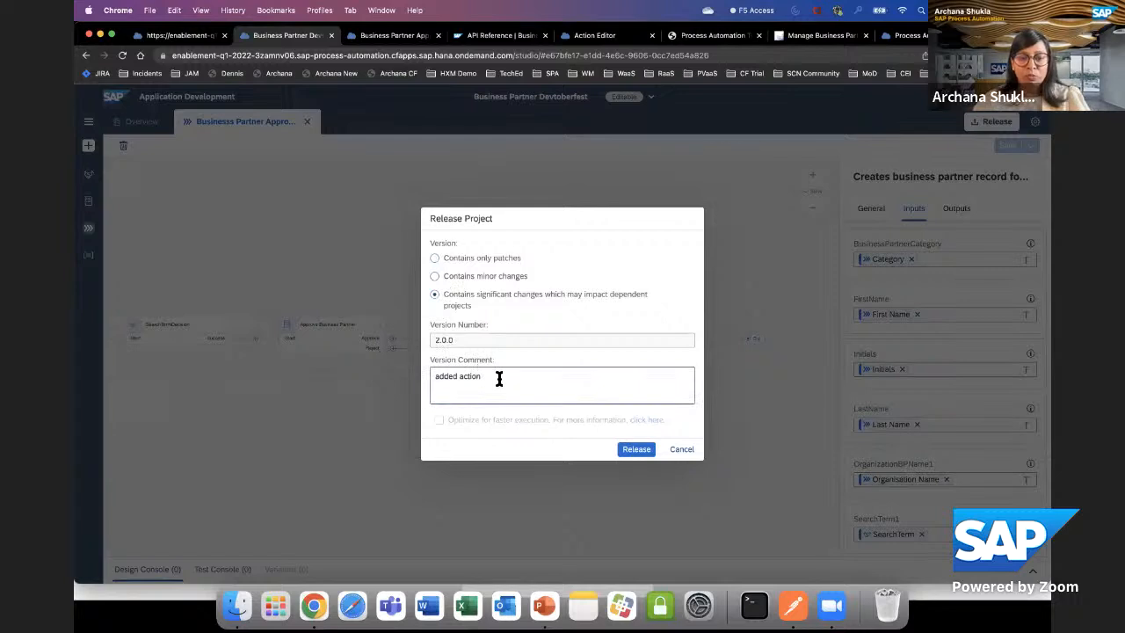
pyautogui.click(634, 449)
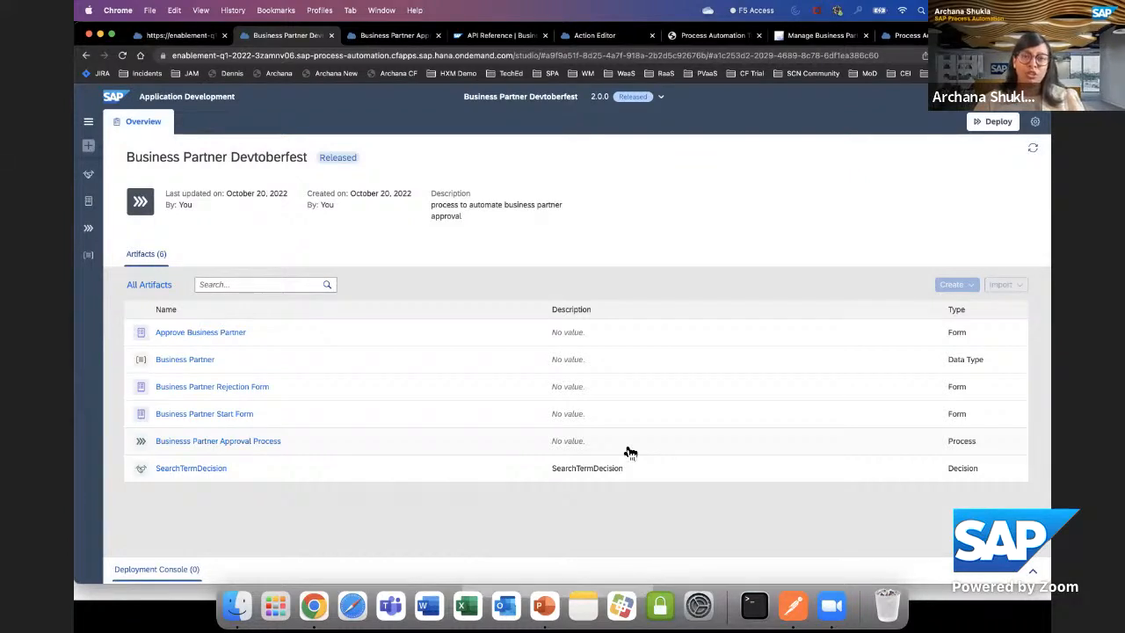
# Deploy the released 2.0.0 version with BPDestination pointing to S4HANACloud_BP
pyautogui.click(990, 123)
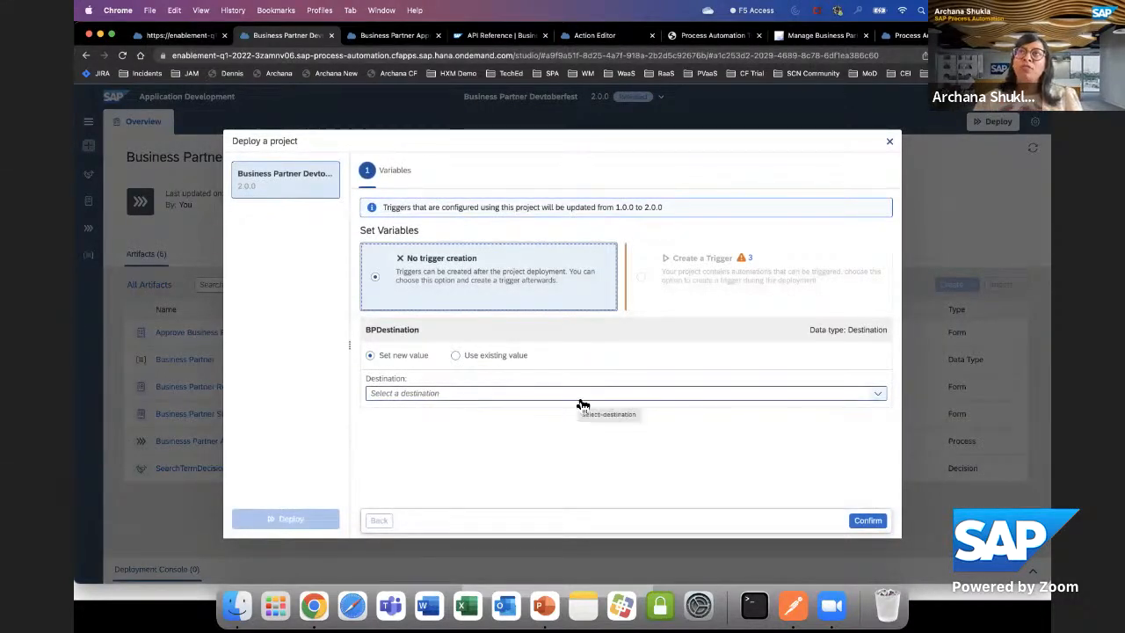
pyautogui.click(878, 395)
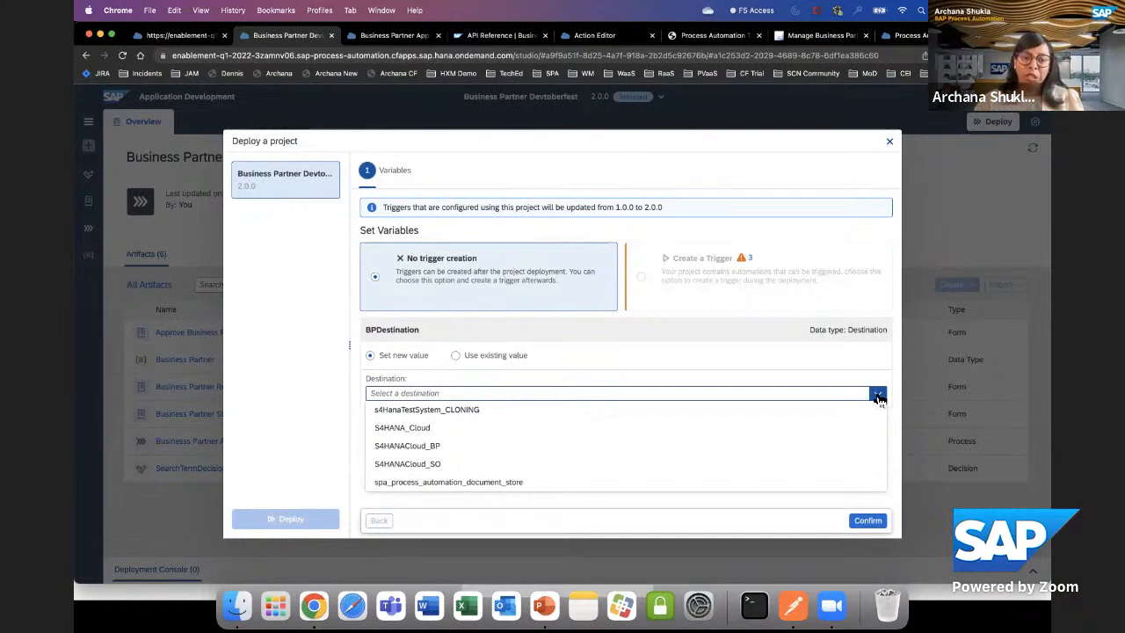
pyautogui.click(425, 448)
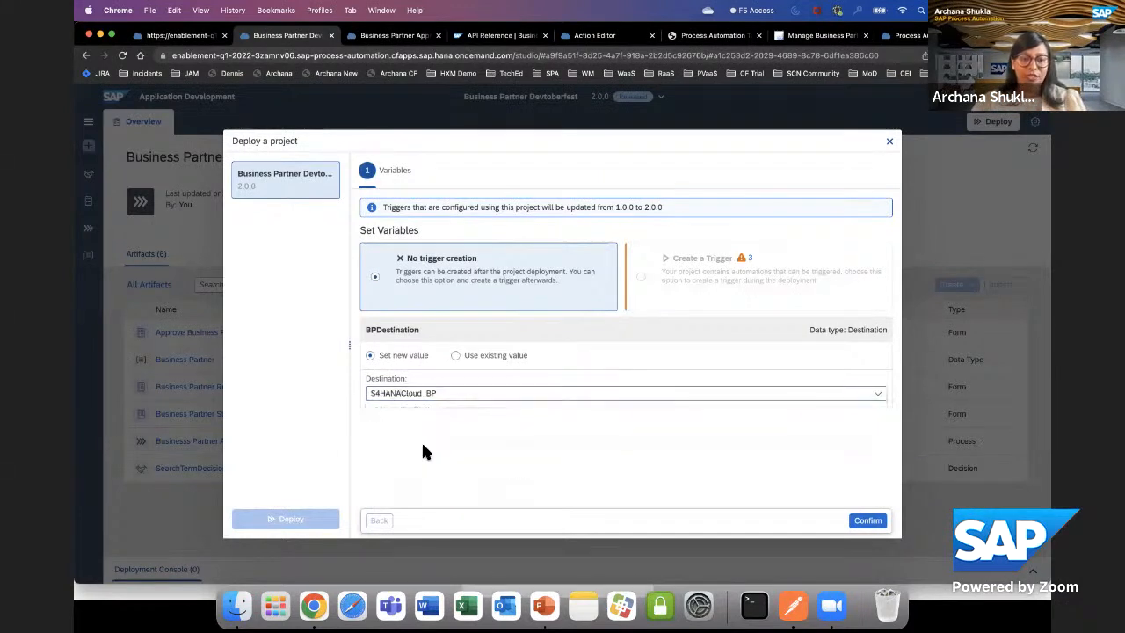
pyautogui.click(868, 521)
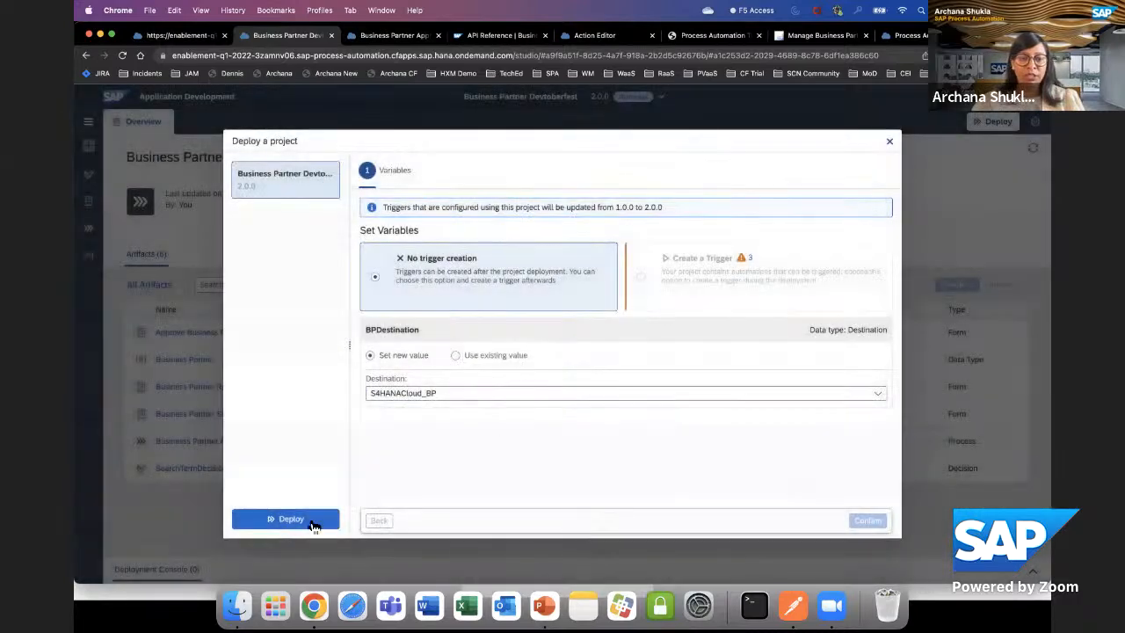
pyautogui.click(312, 522)
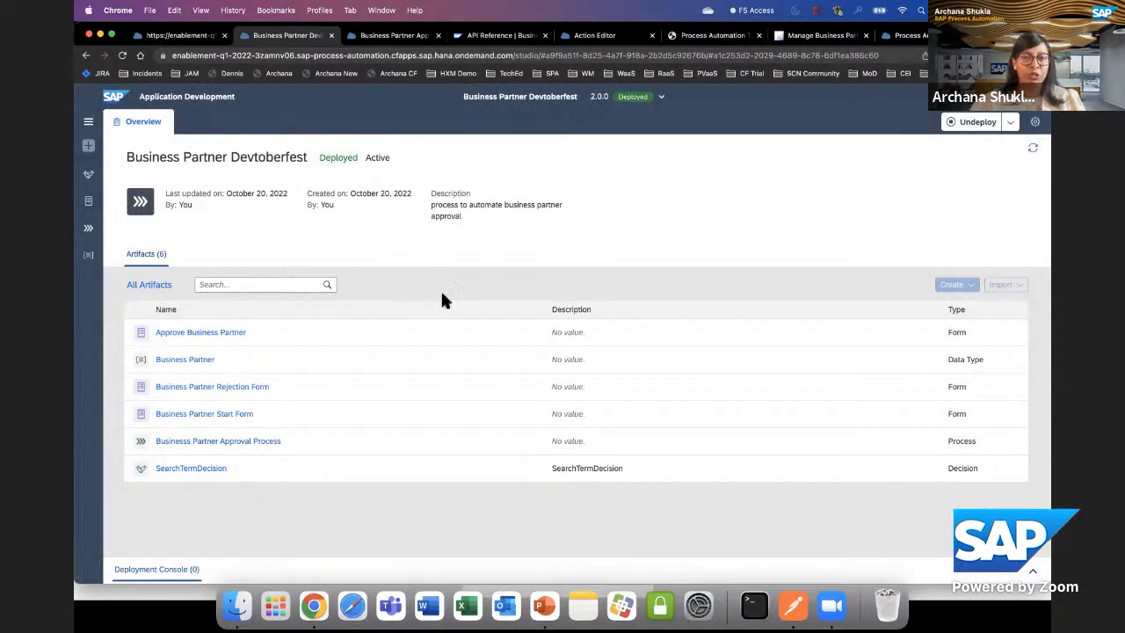
# Copy the Form Link of the approval process's start form trigger
pyautogui.click(268, 443)
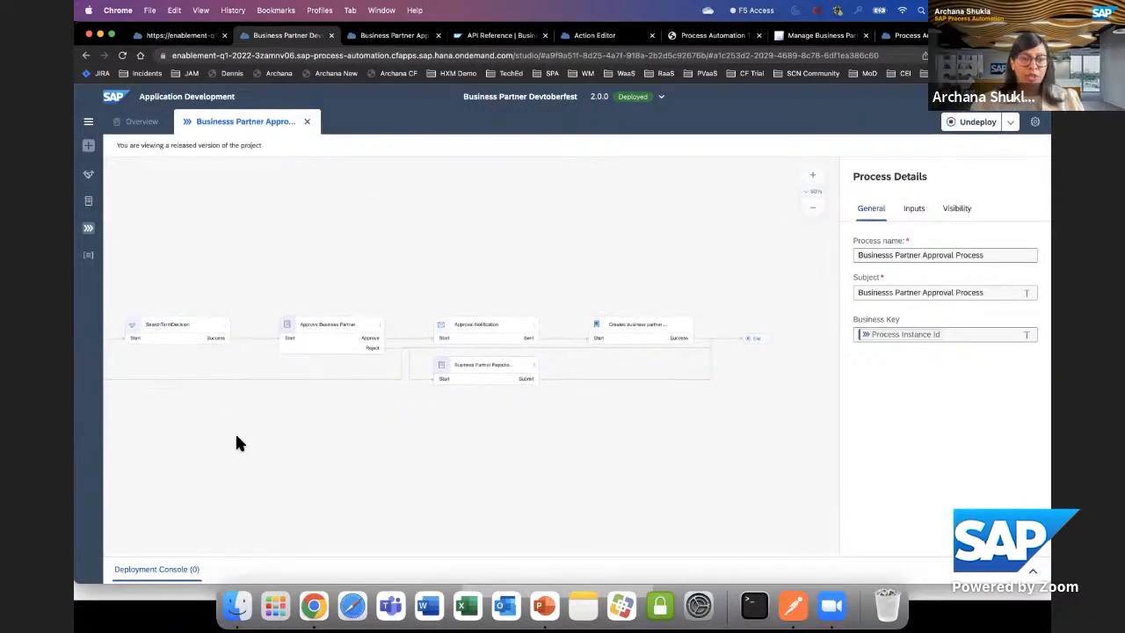
pyautogui.click(248, 326)
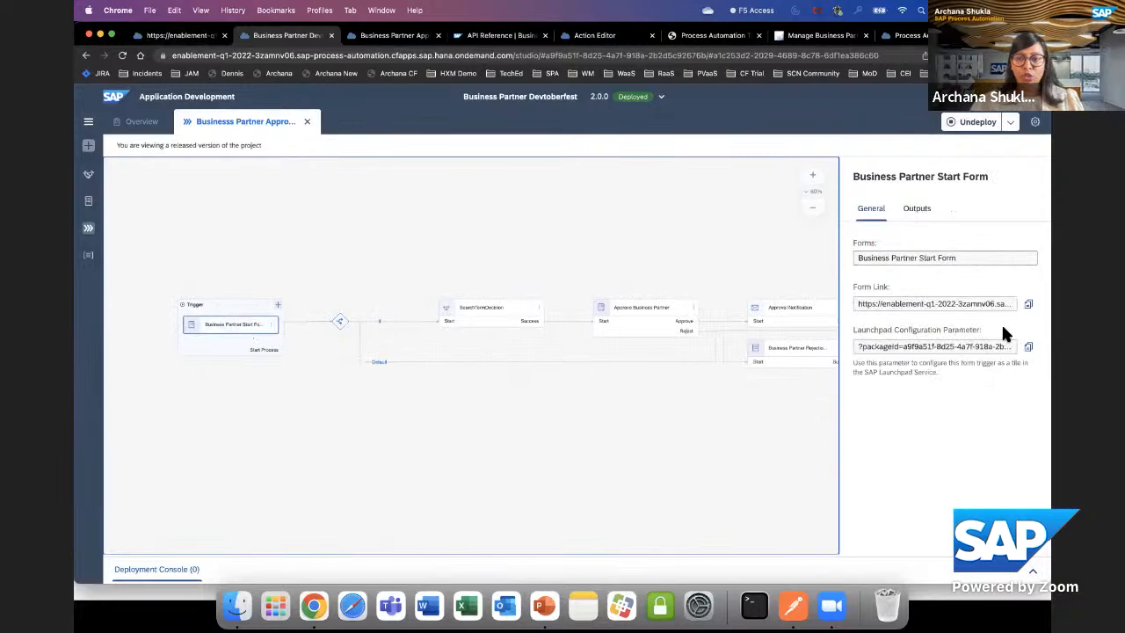
pyautogui.click(1029, 303)
# Load the copied form link in the other browser tab to open the application form
pyautogui.click(714, 37)
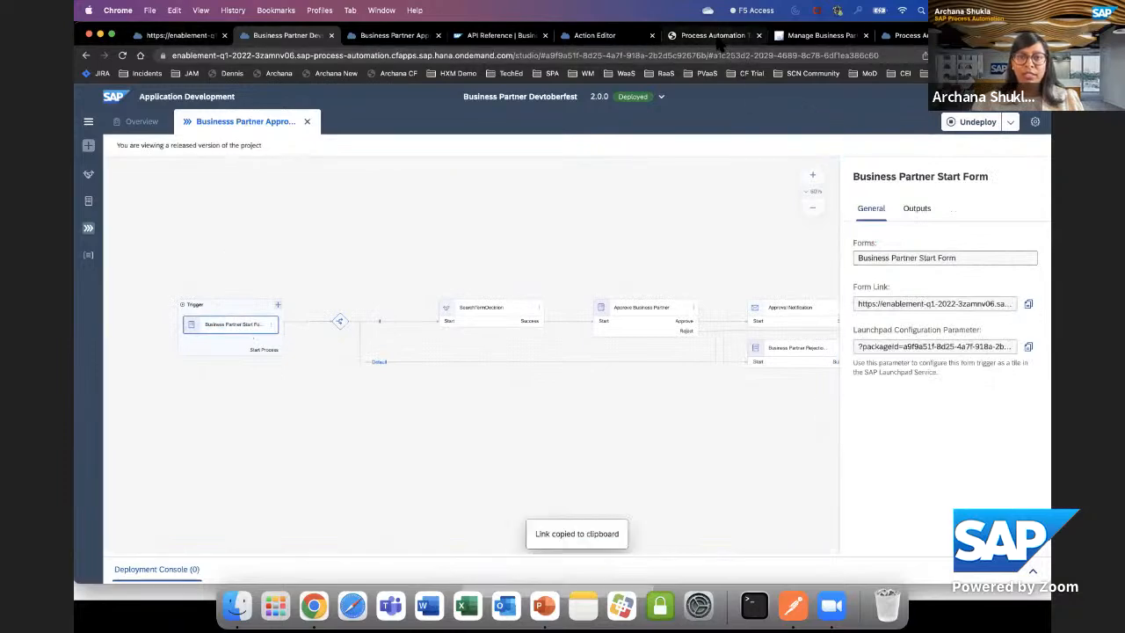
pyautogui.click(713, 57)
pyautogui.press('BackSpace')
pyautogui.press('super+v')
pyautogui.press('Return')
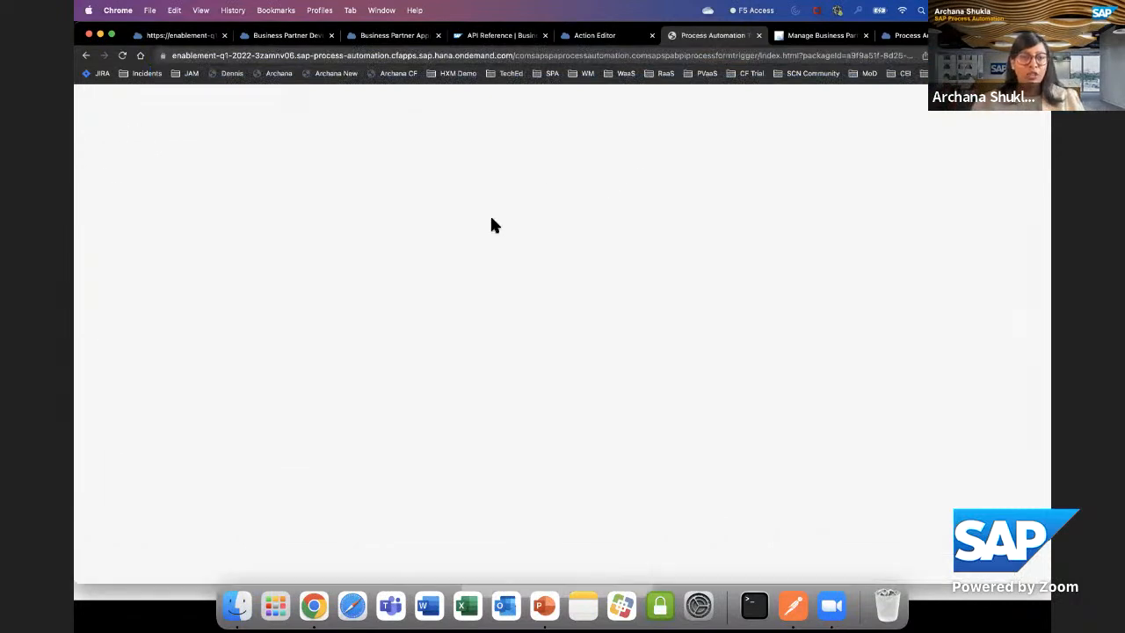
pyautogui.click(249, 203)
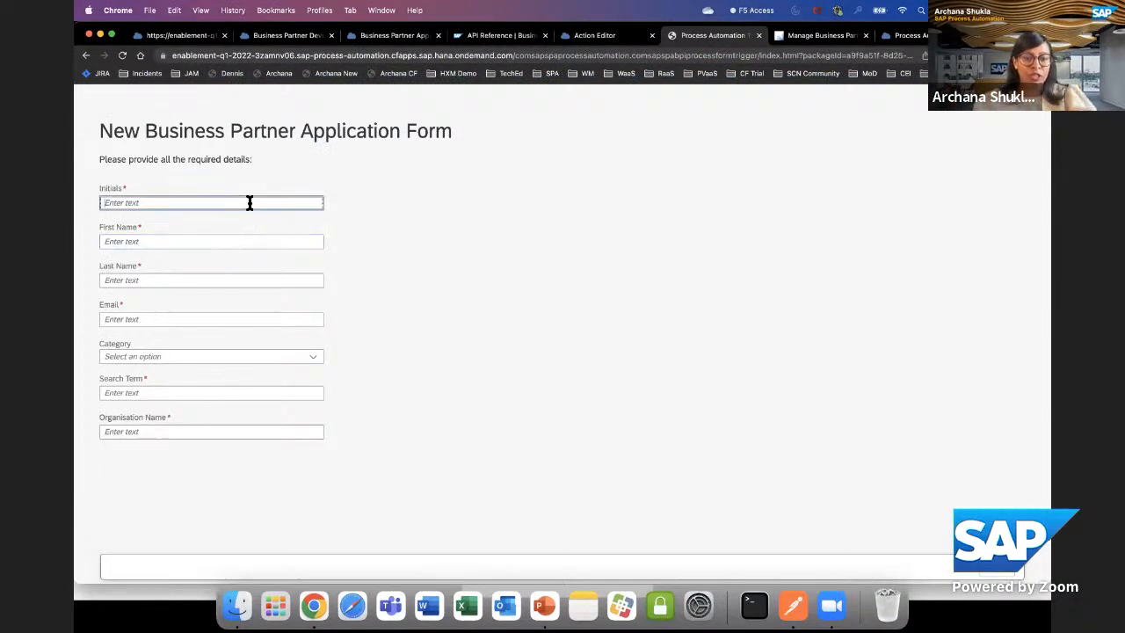
# Enter the applicant's initials, first name, last name and e-mail address in the form
pyautogui.write('Ms')
pyautogui.press('Tab')
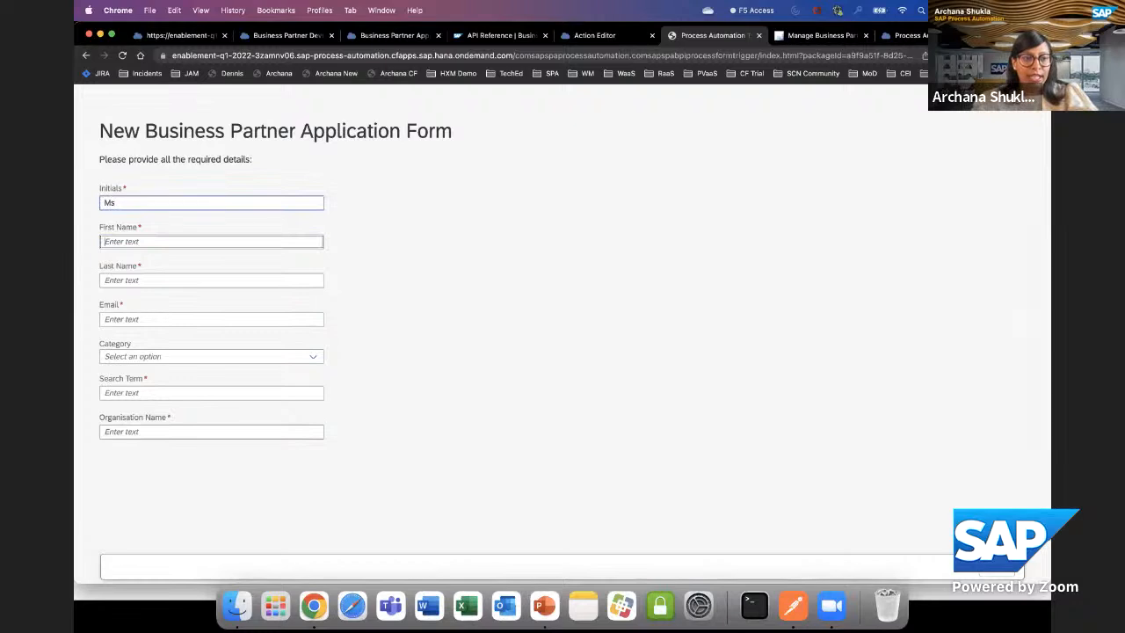
pyautogui.press('Tab')
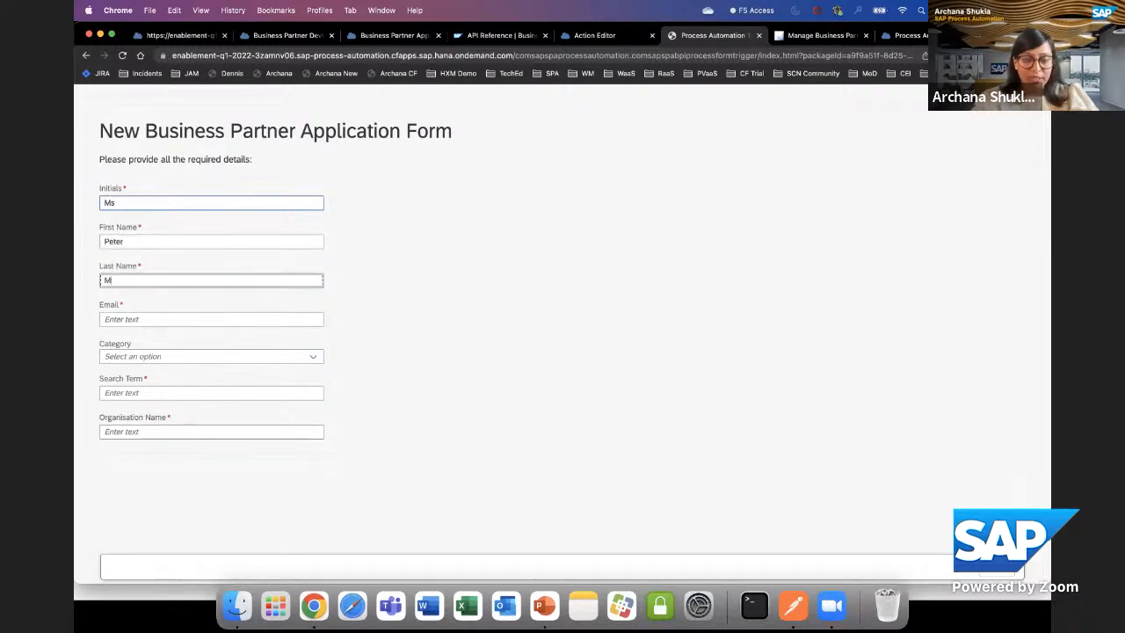
pyautogui.click(153, 318)
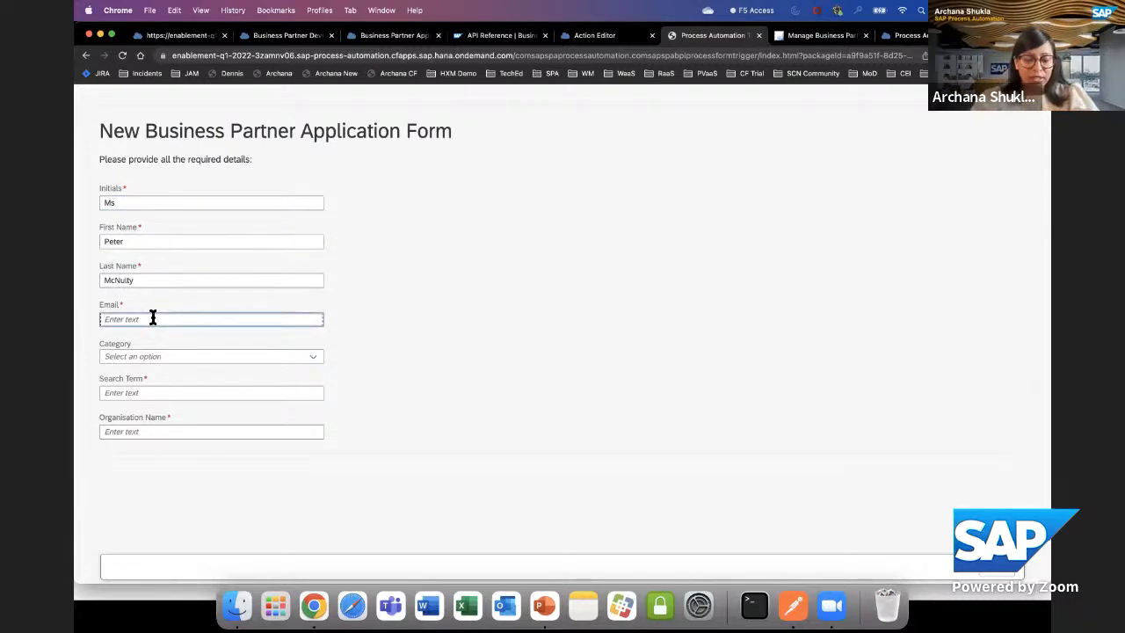
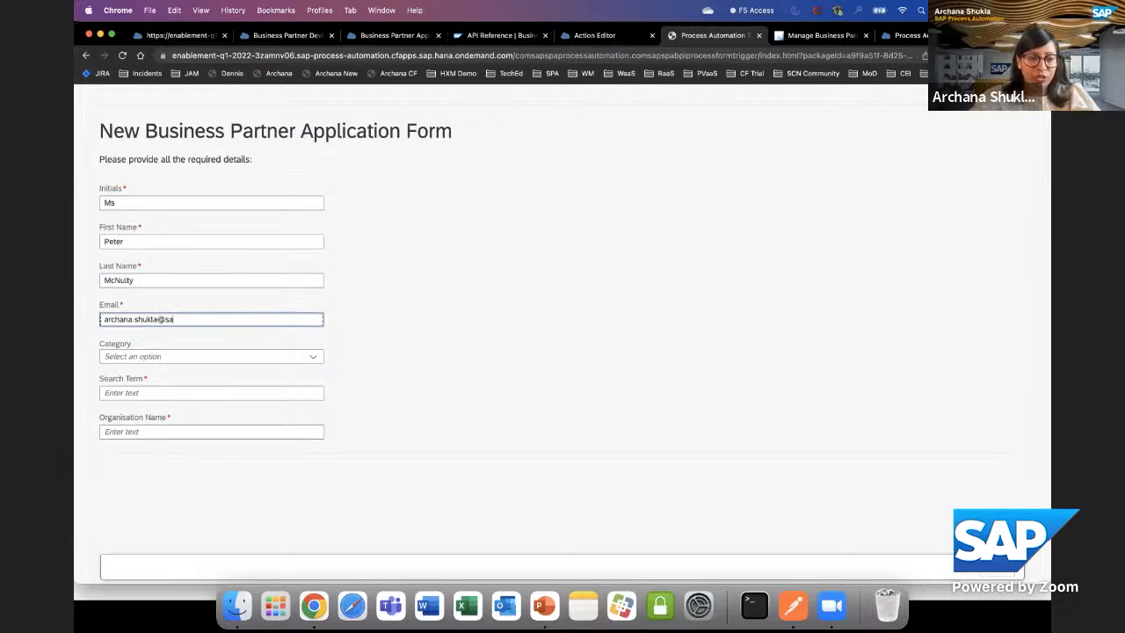
# Choose category 2, enter search term SPA and organisation SAP Process Automation, submit, then open monitoring
pyautogui.press('Tab')
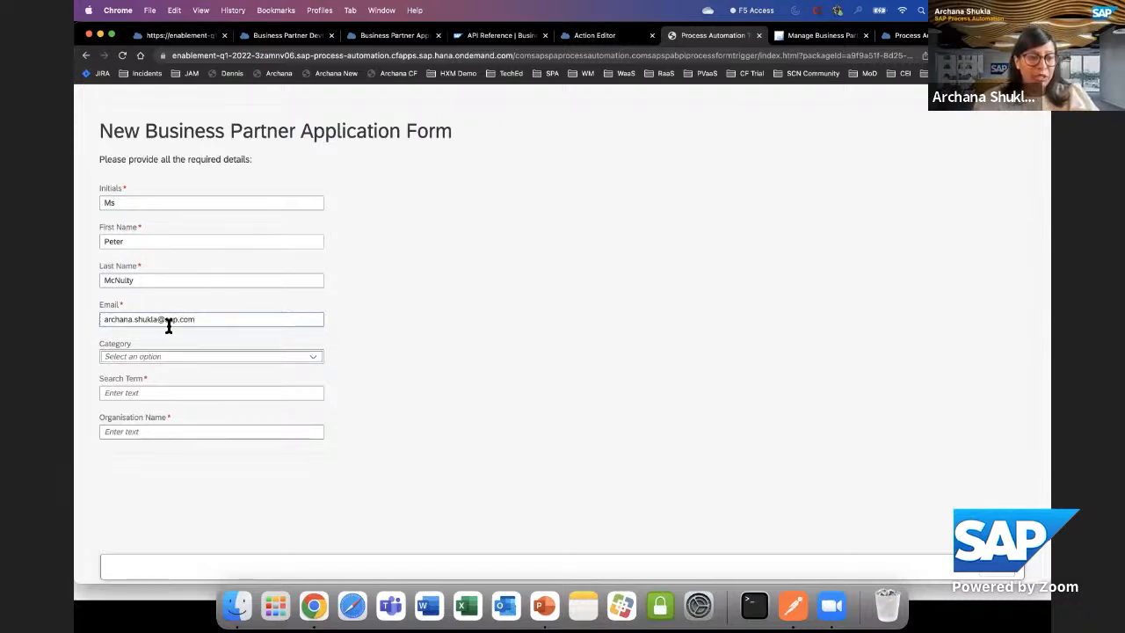
pyautogui.click(314, 356)
pyautogui.click(173, 401)
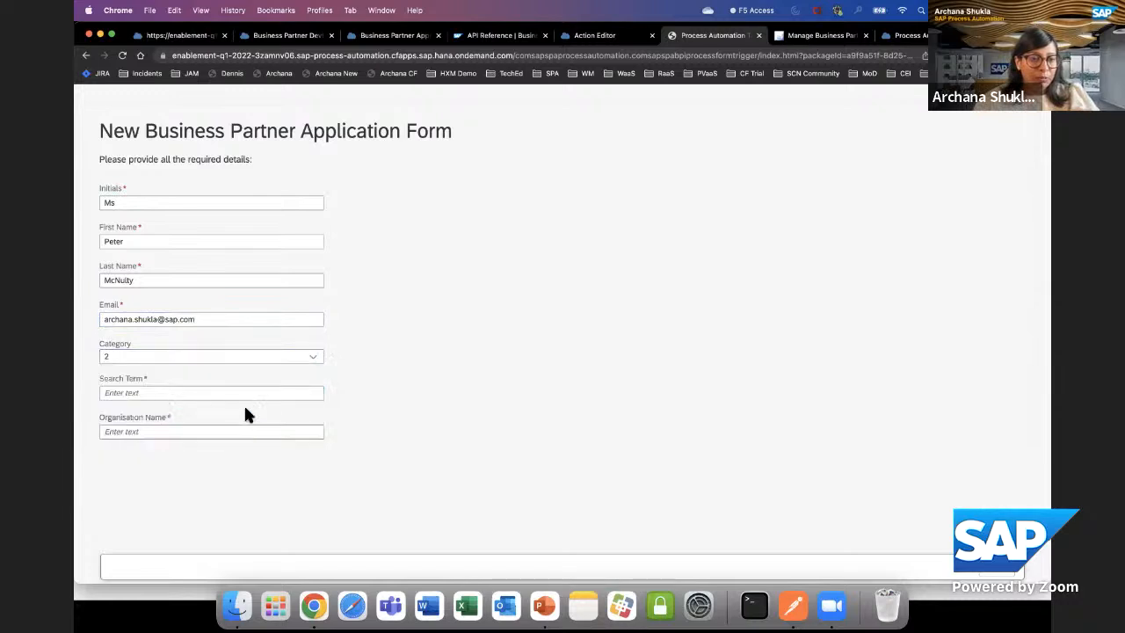
pyautogui.click(216, 395)
pyautogui.write('SPA')
pyautogui.press('Tab')
pyautogui.write('Sa')
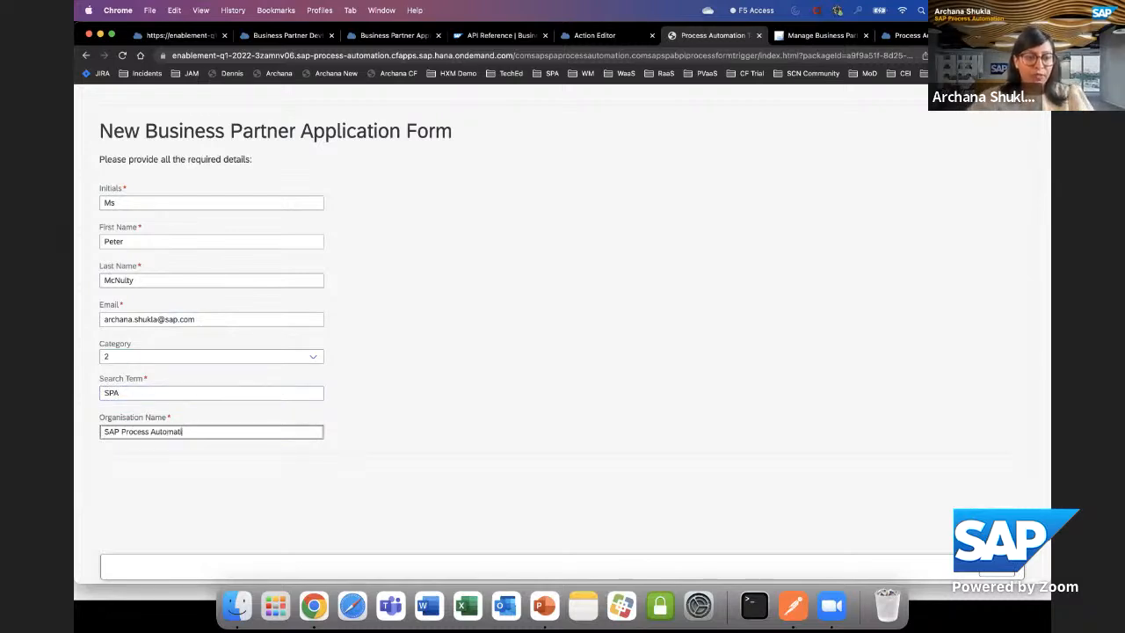
pyautogui.click(999, 570)
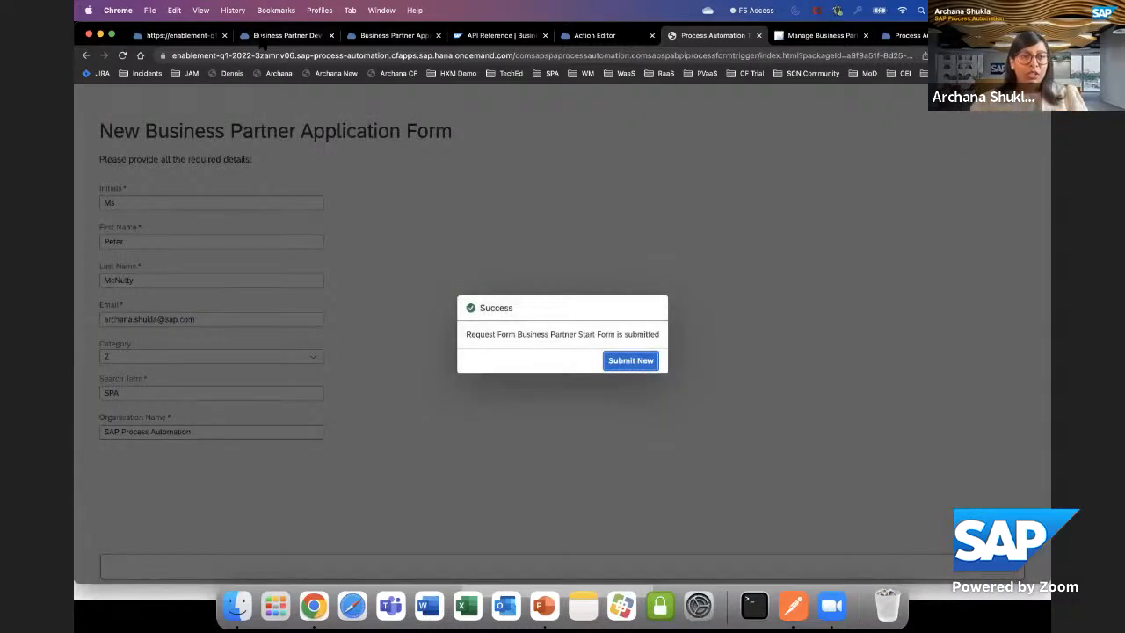
pyautogui.click(180, 35)
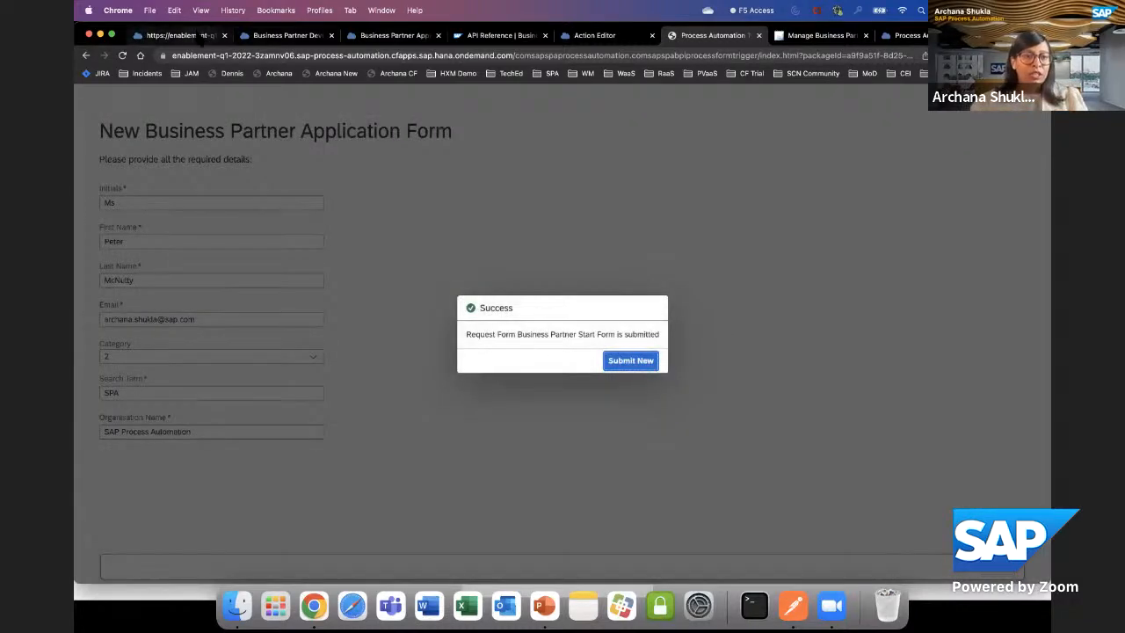
pyautogui.click(576, 95)
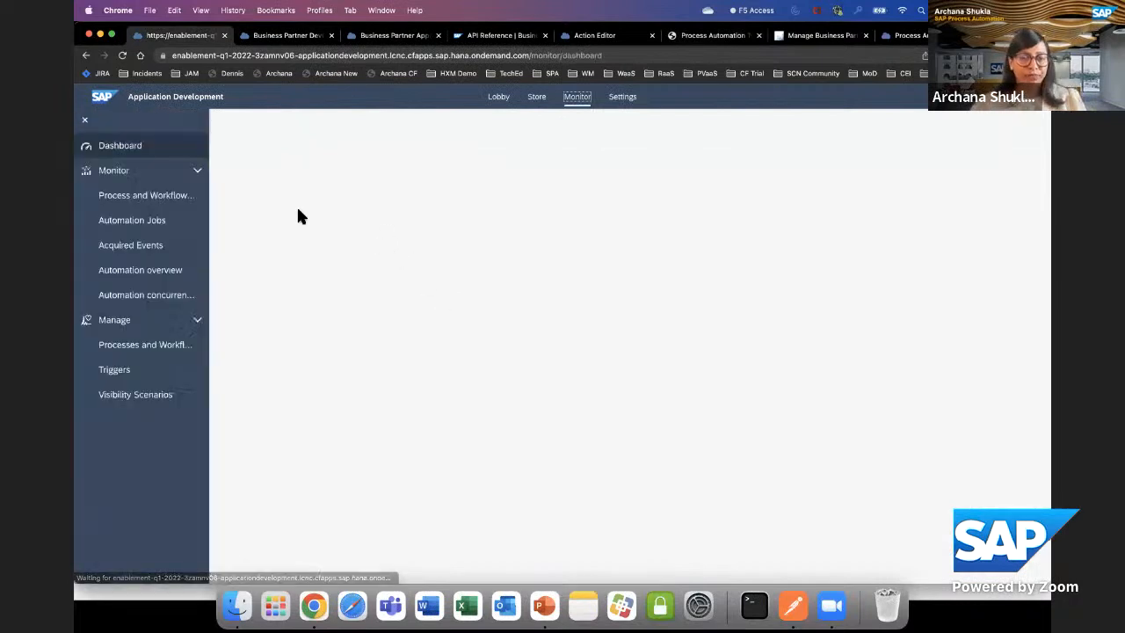
# Open the Business Partner Approval Process instance and review its execution log
pyautogui.click(180, 204)
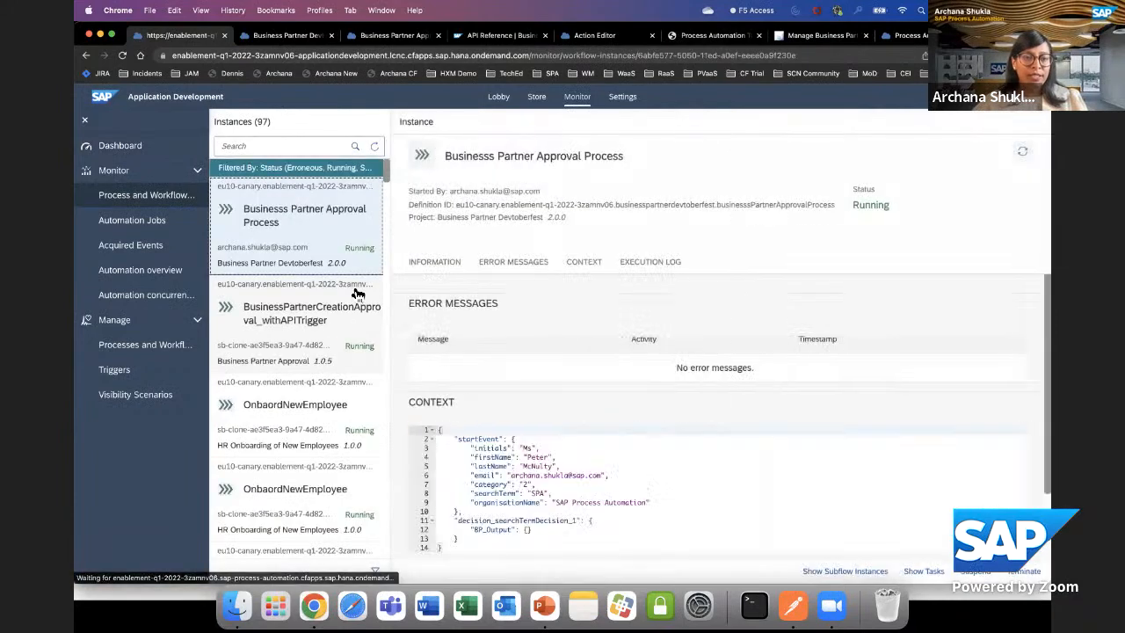
pyautogui.click(657, 262)
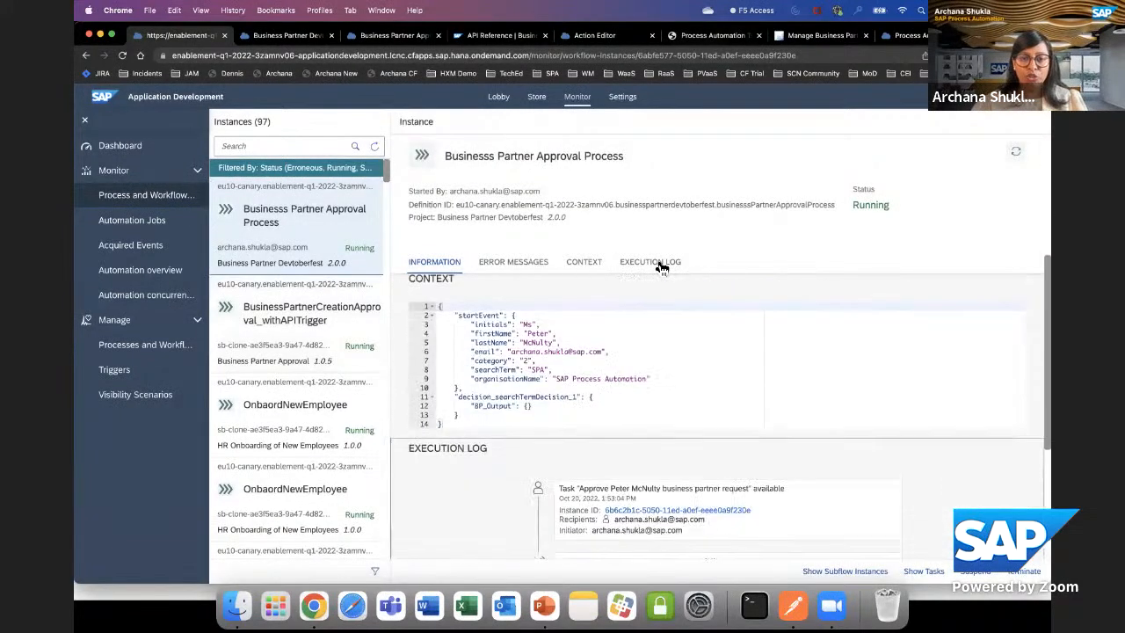
pyautogui.scroll(-2, 709, 467)
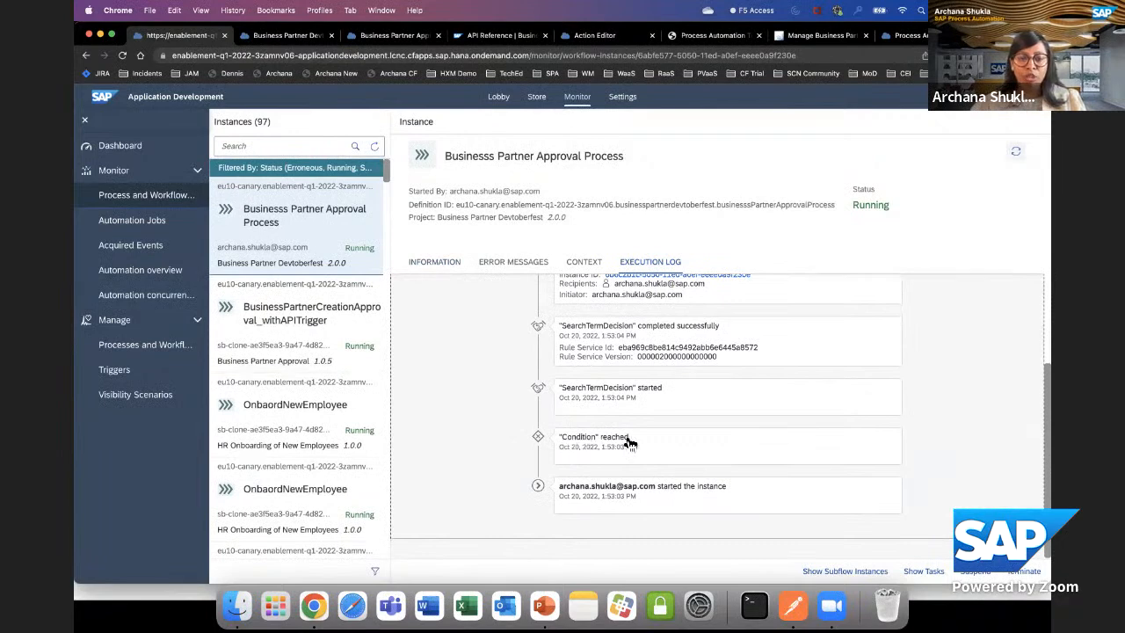
pyautogui.scroll(1, 640, 391)
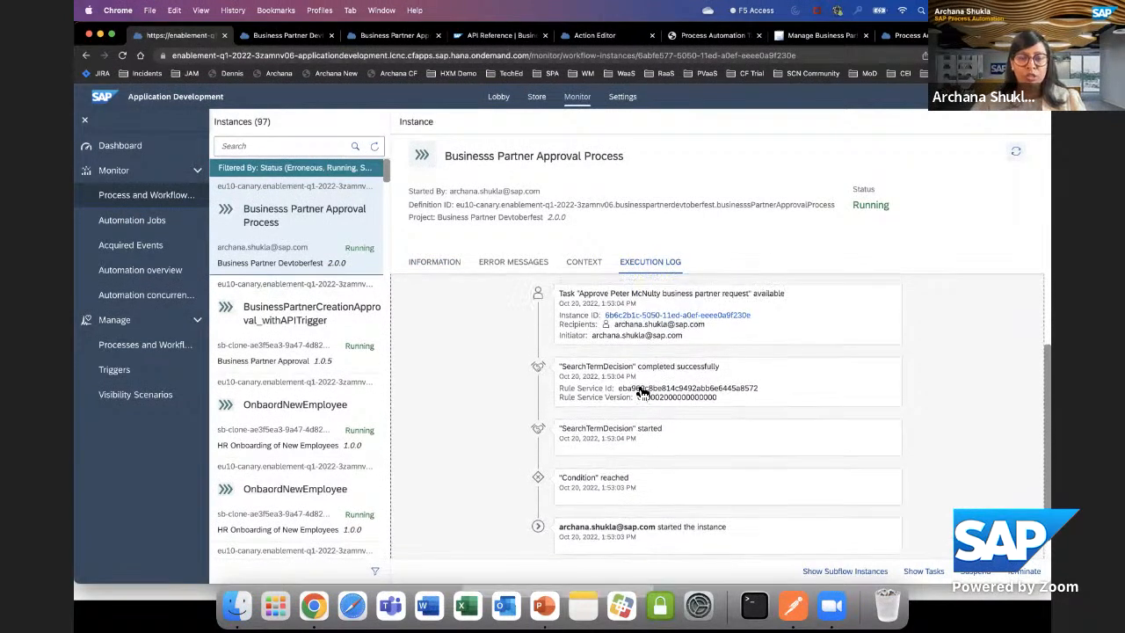
pyautogui.scroll(2, 635, 391)
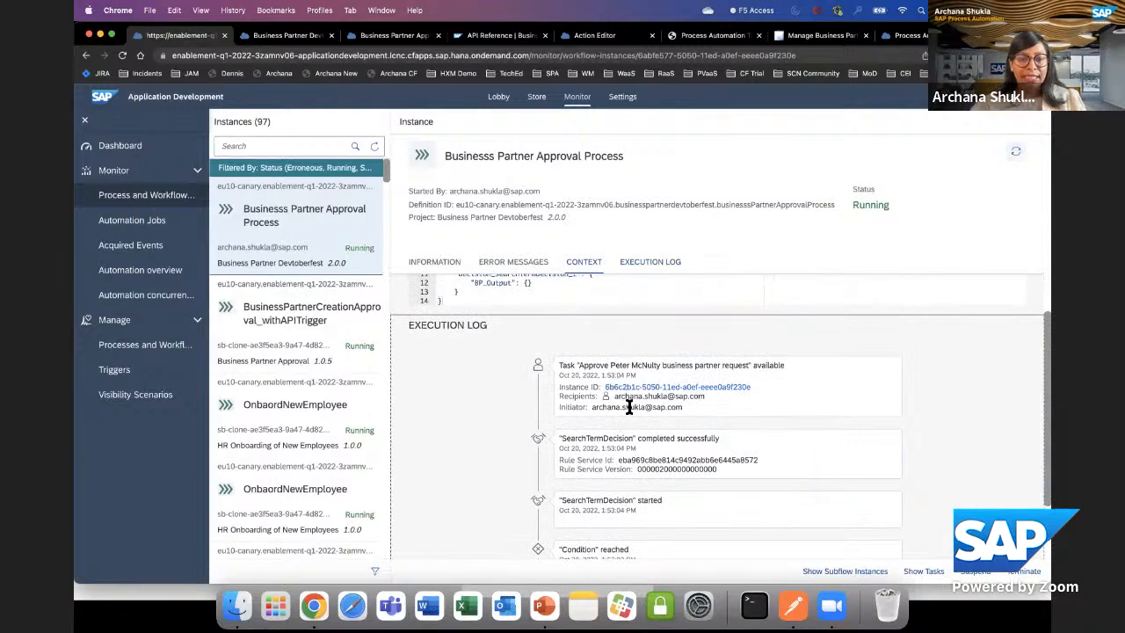
pyautogui.scroll(4, 595, 351)
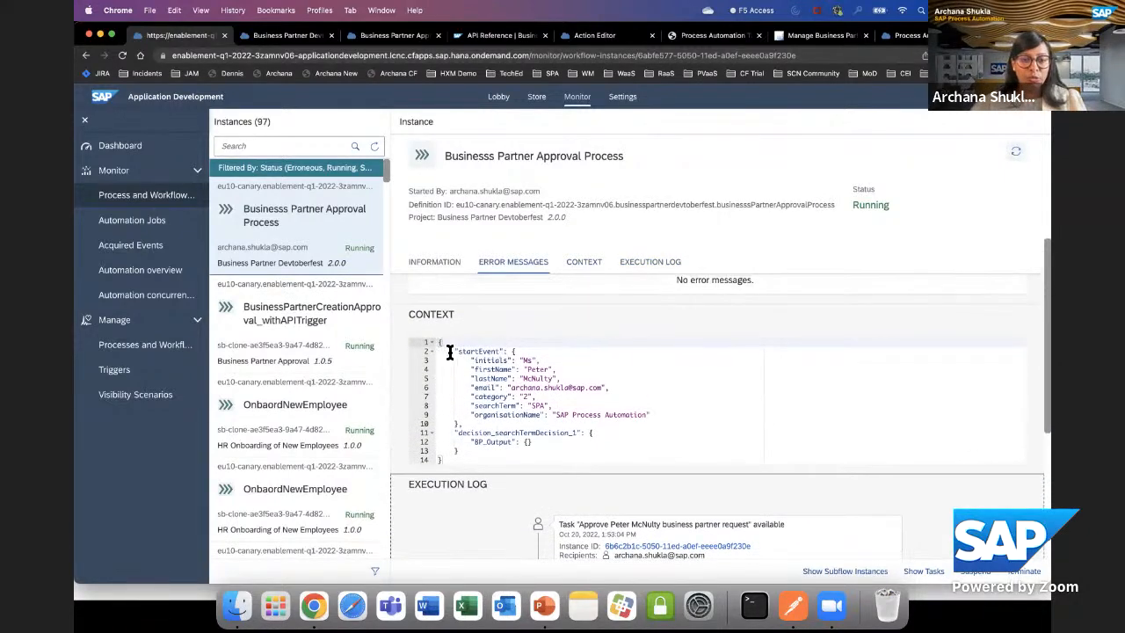
# Inspect the start event data and search term decision output in the context, then open My Inbox
pyautogui.moveTo(449, 353); pyautogui.dragTo(657, 414)
pyautogui.click(456, 437)
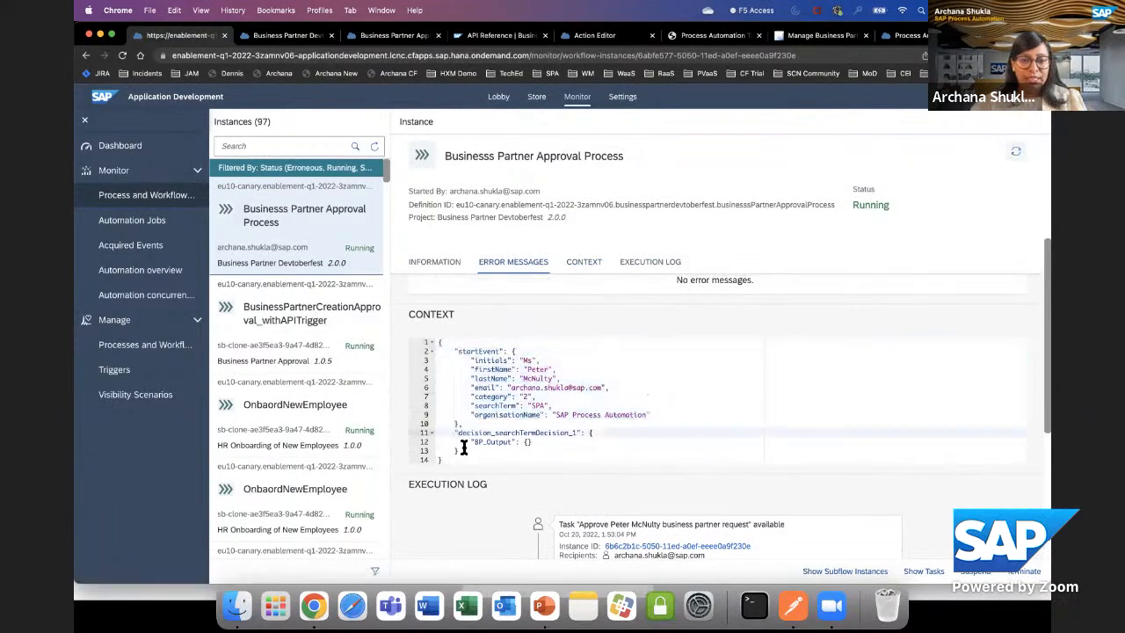
pyautogui.moveTo(456, 437); pyautogui.dragTo(468, 453)
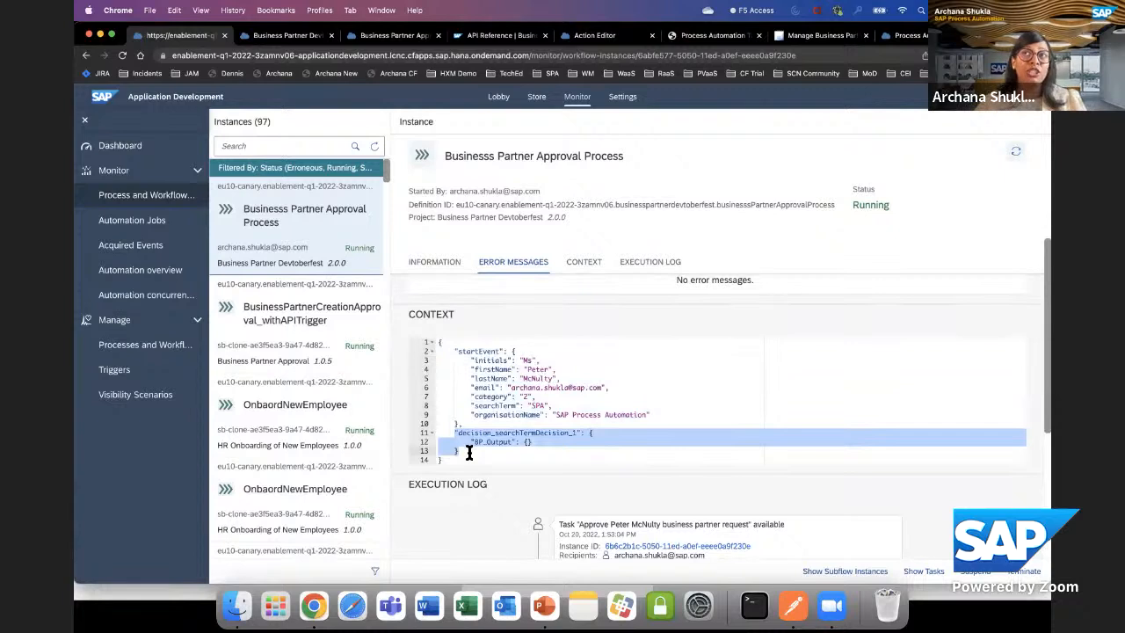
pyautogui.click(538, 409)
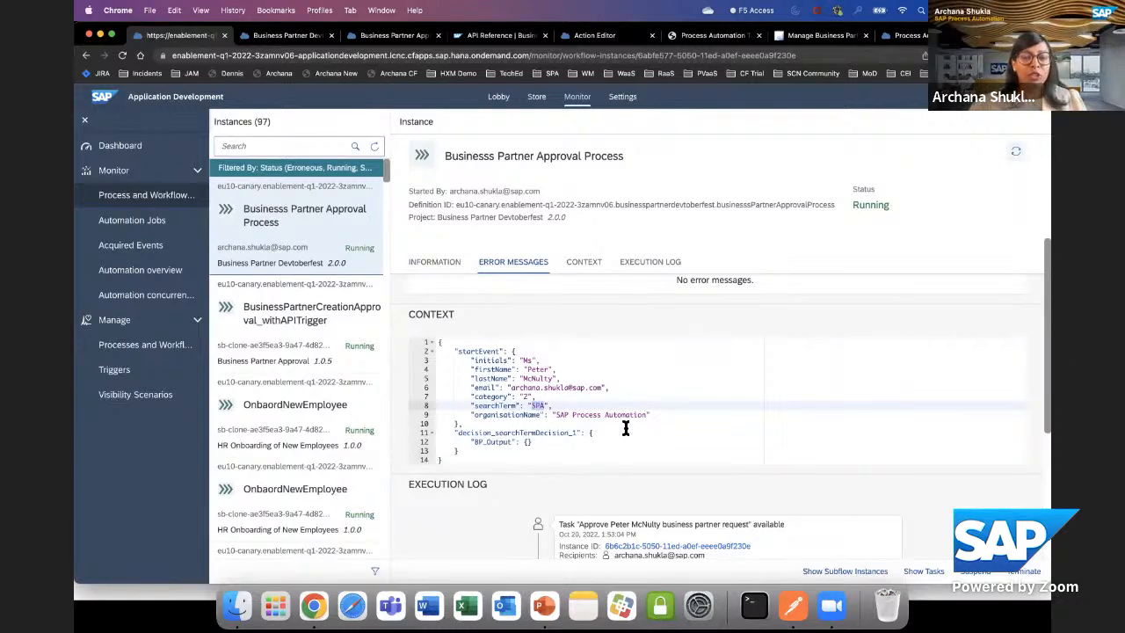
pyautogui.scroll(-5, 624, 426)
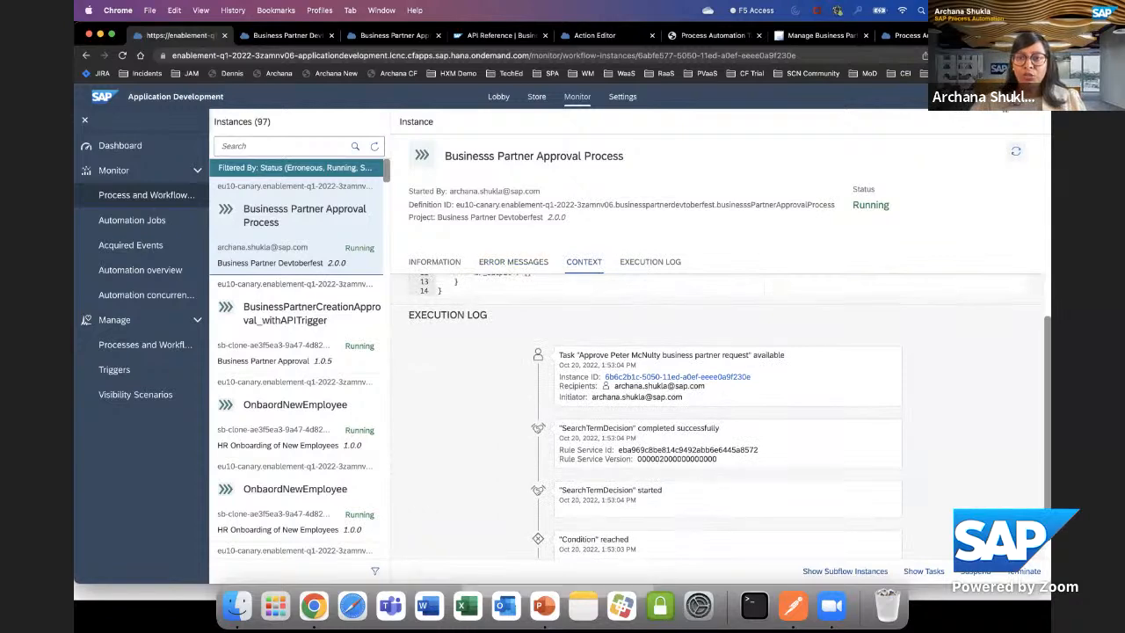
pyautogui.click(1006, 101)
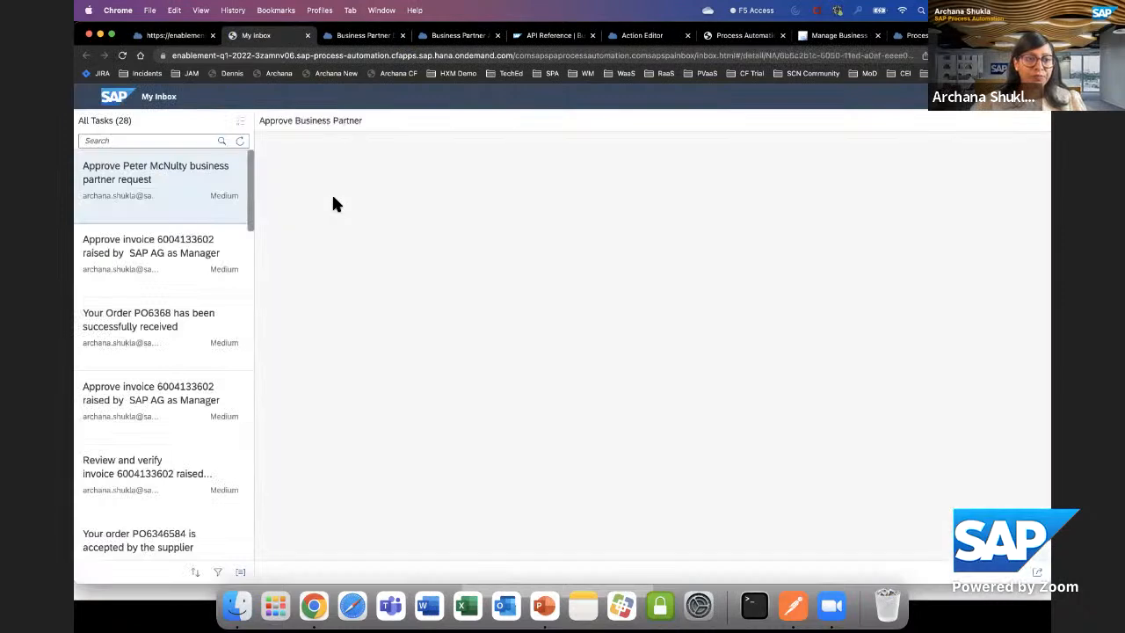
# Approve the business partner request with comment 'Approved', then refresh the instance in the monitor
pyautogui.click(317, 405)
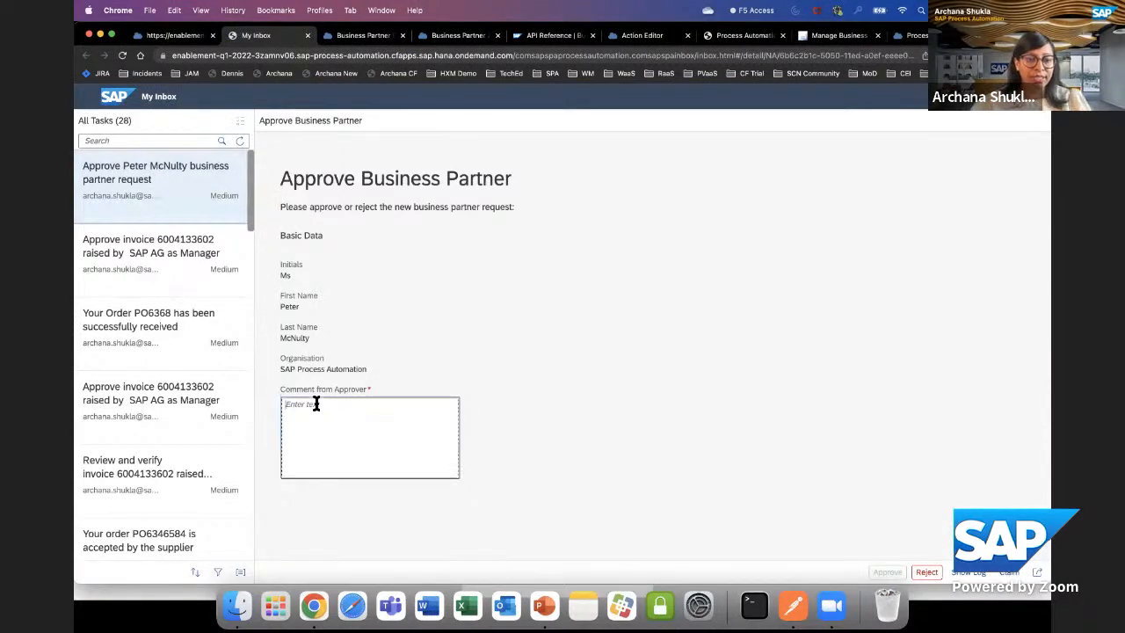
pyautogui.write('Approced')
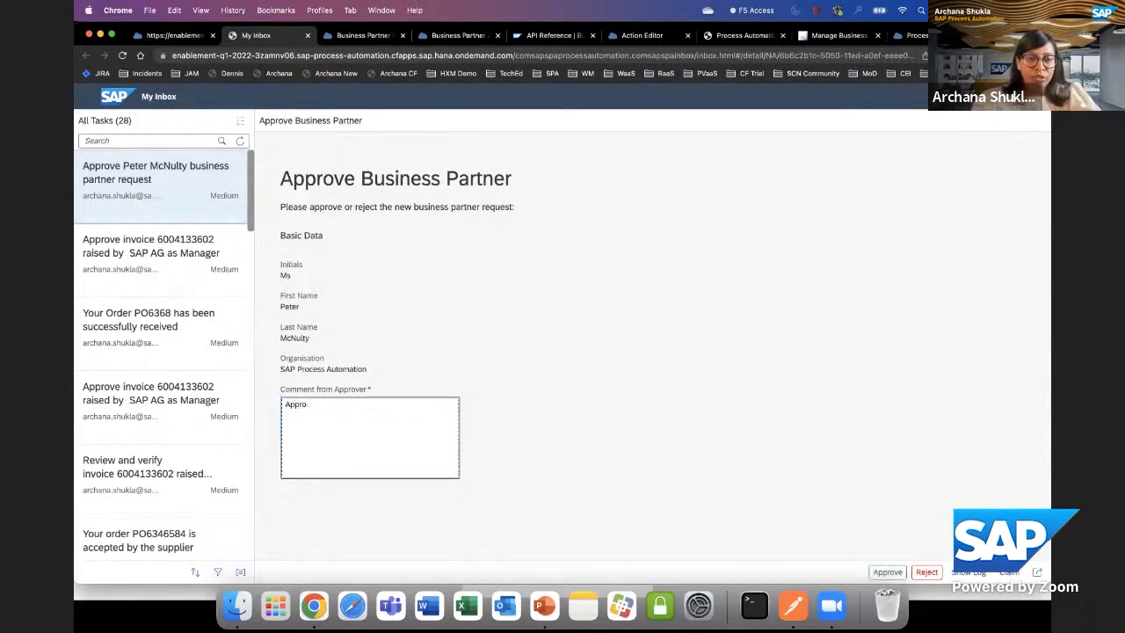
pyautogui.press('BackSpace')
pyautogui.write('ved')
pyautogui.click(889, 573)
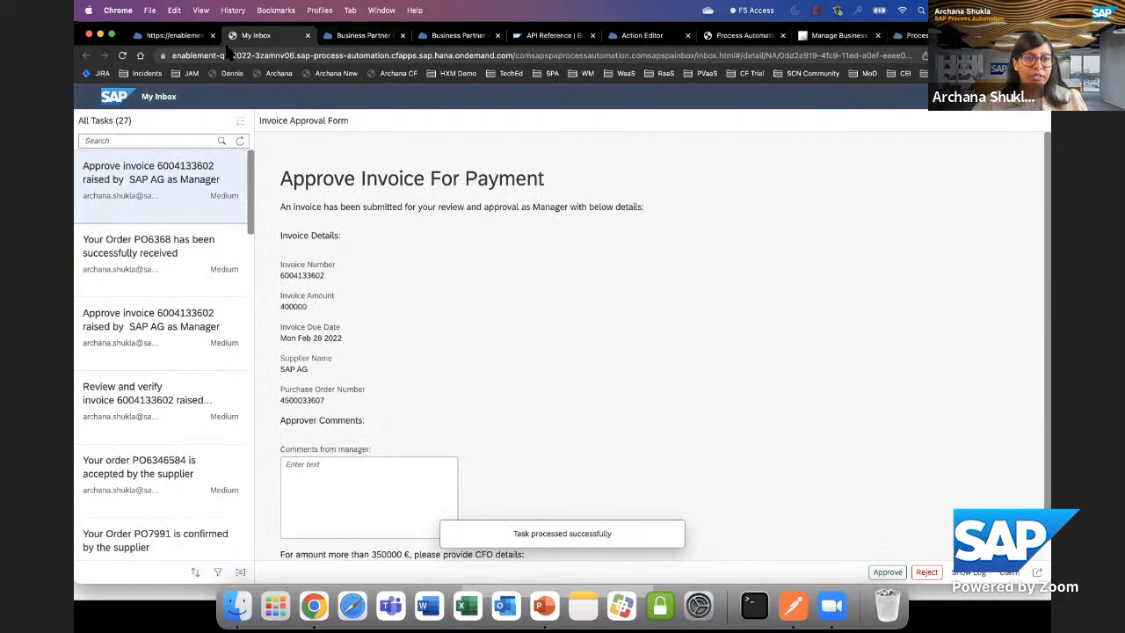
pyautogui.click(176, 35)
pyautogui.click(1016, 153)
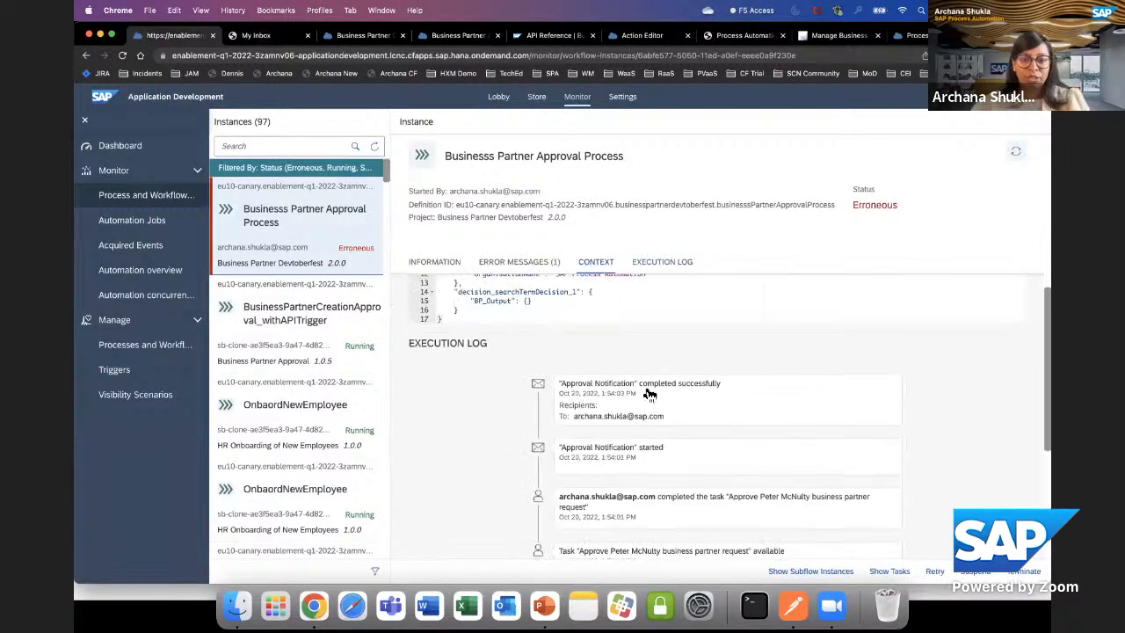
# Refresh the erroneous instance to review its error messages and context, then return to the process diagram
pyautogui.scroll(1, 650, 396)
pyautogui.click(1016, 153)
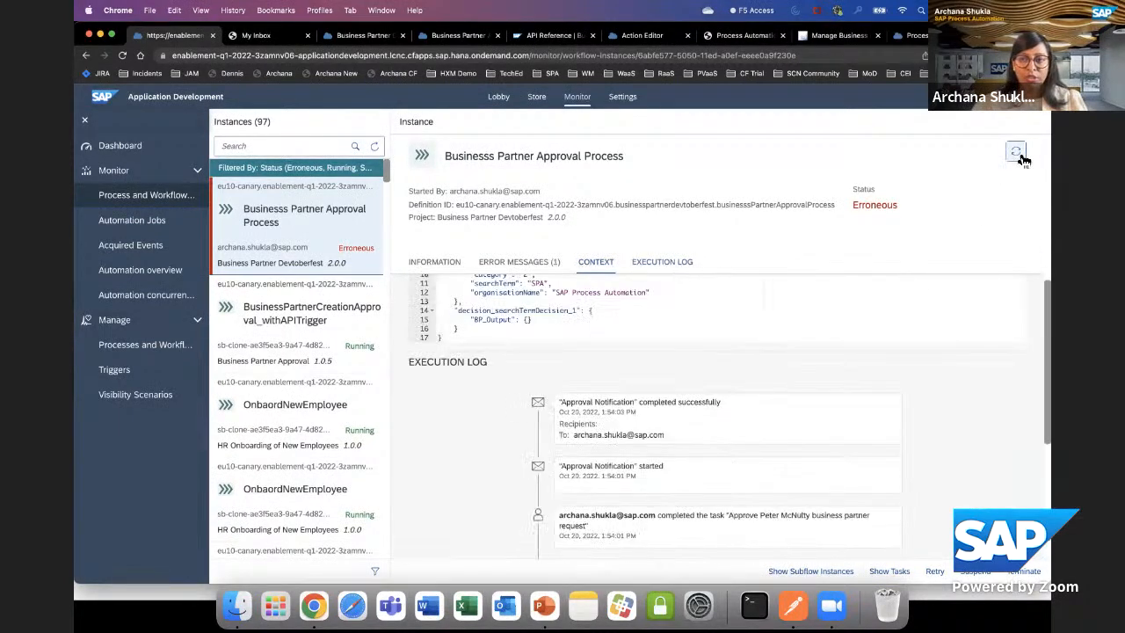
pyautogui.scroll(5, 670, 373)
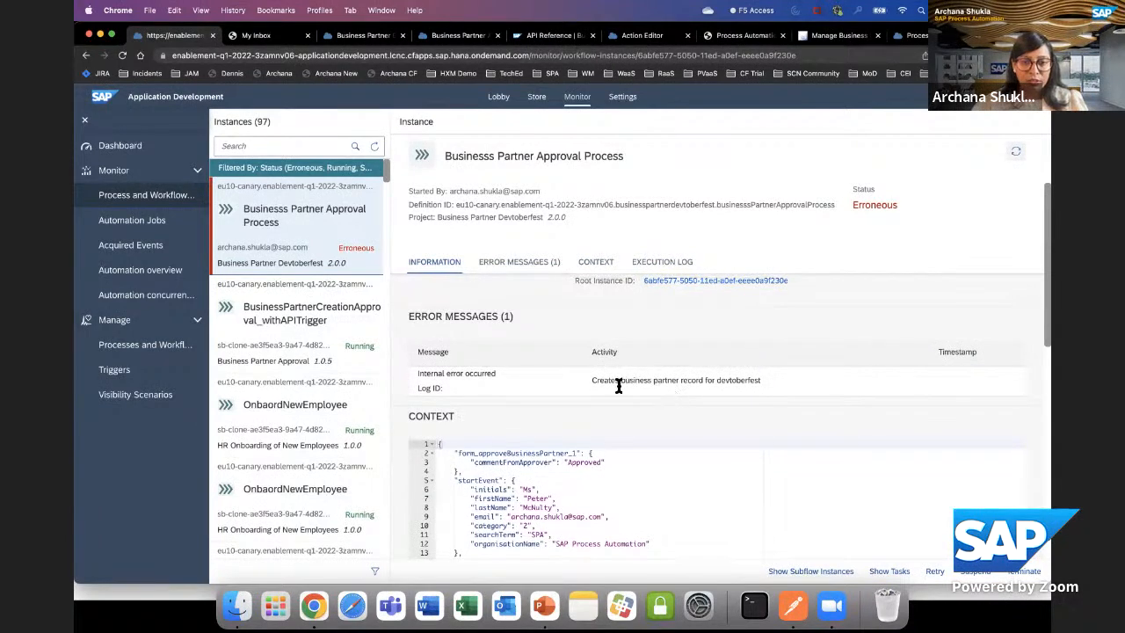
pyautogui.scroll(5, 618, 387)
pyautogui.scroll(-6, 618, 387)
pyautogui.scroll(-5, 618, 386)
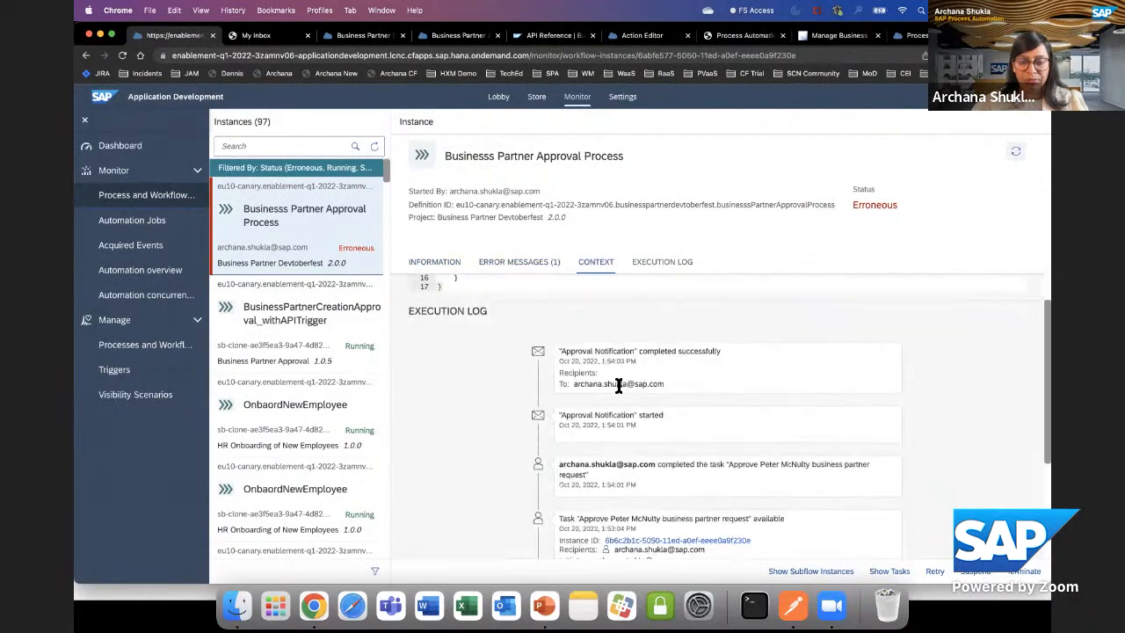
pyautogui.click(1017, 156)
pyautogui.scroll(4, 822, 387)
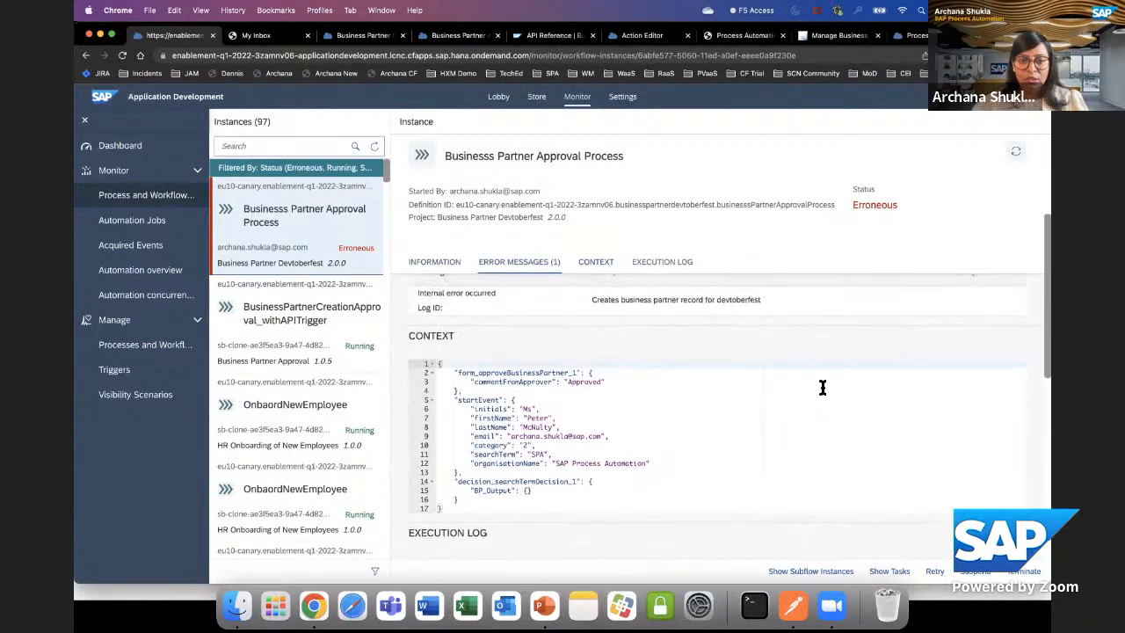
pyautogui.click(367, 37)
pyautogui.hscroll(10, 357, 419)
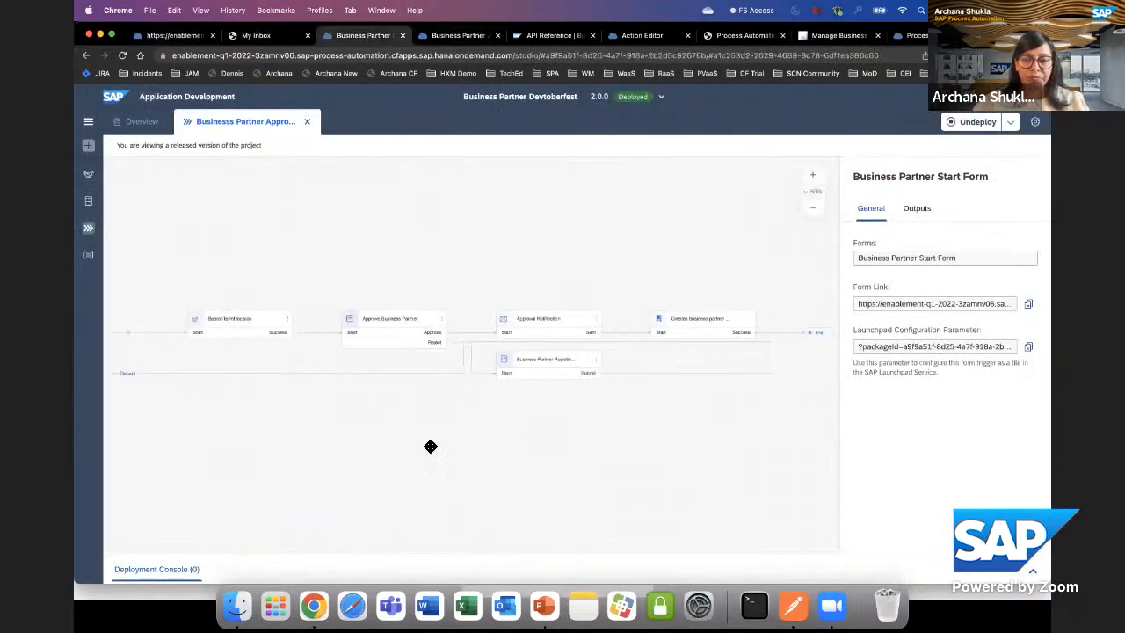
# Check the create step's inputs, then open the Editable version of the Business Partner Approval Process
pyautogui.click(564, 345)
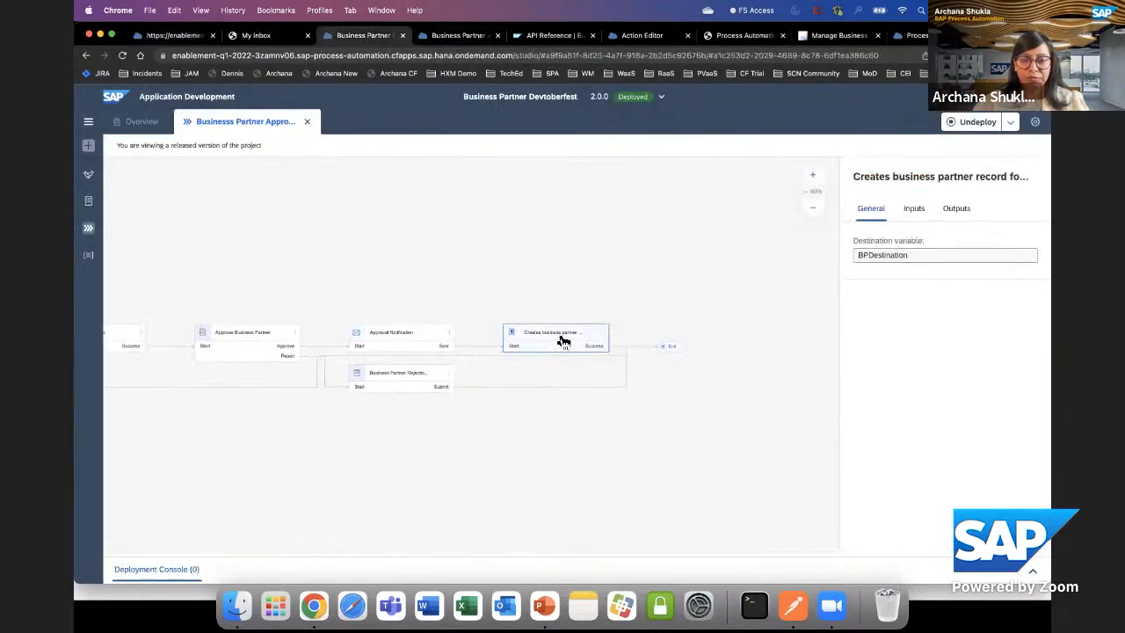
pyautogui.click(918, 215)
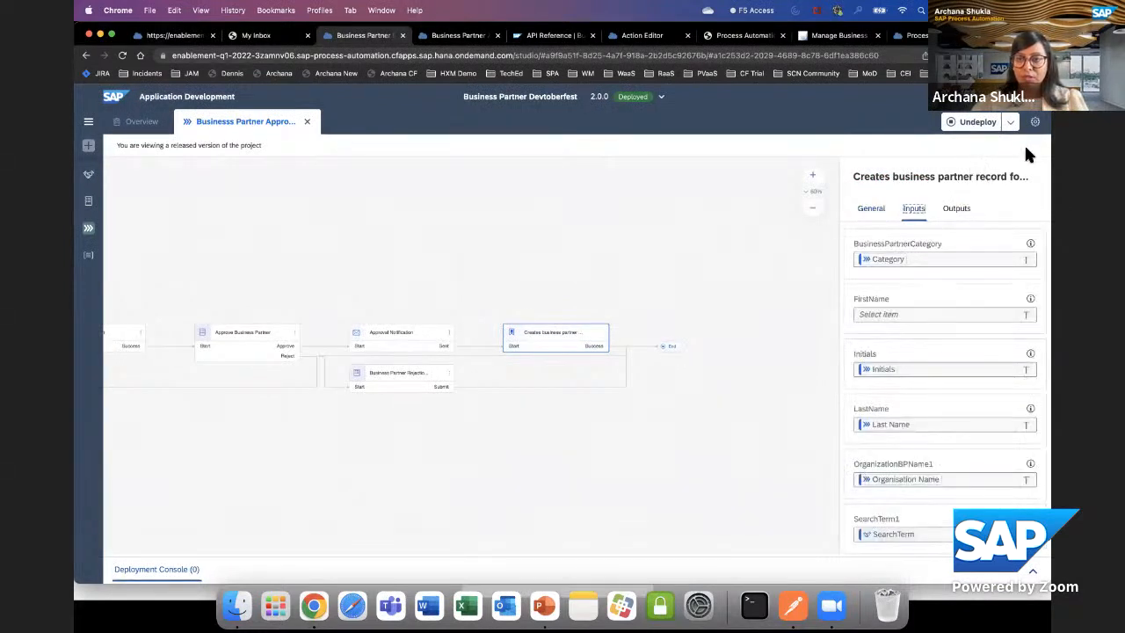
pyautogui.click(633, 96)
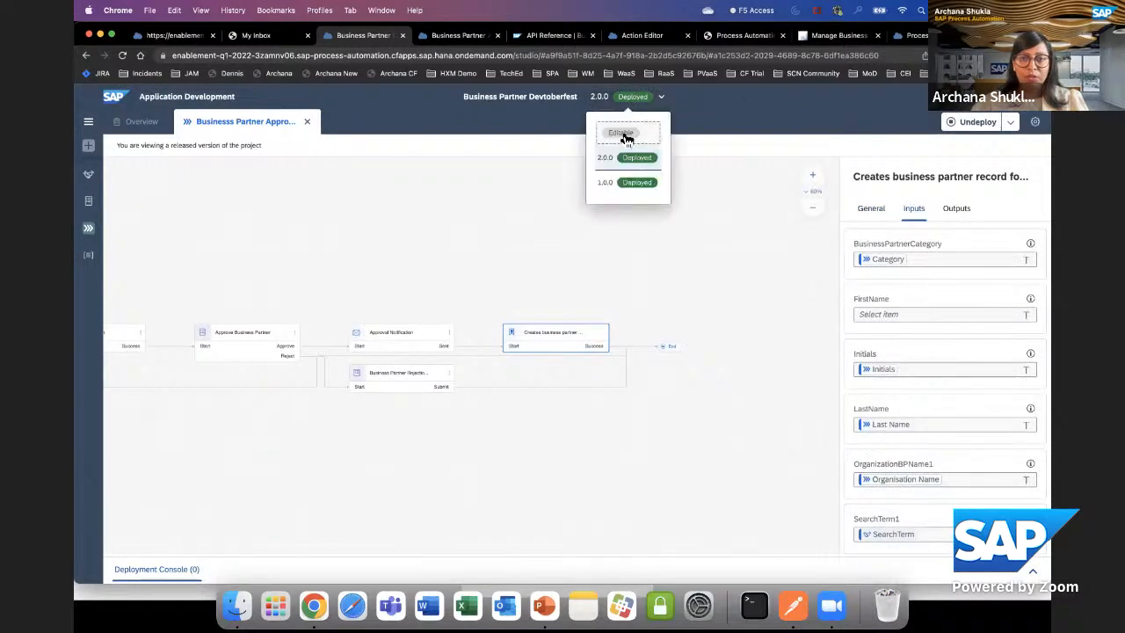
pyautogui.click(625, 133)
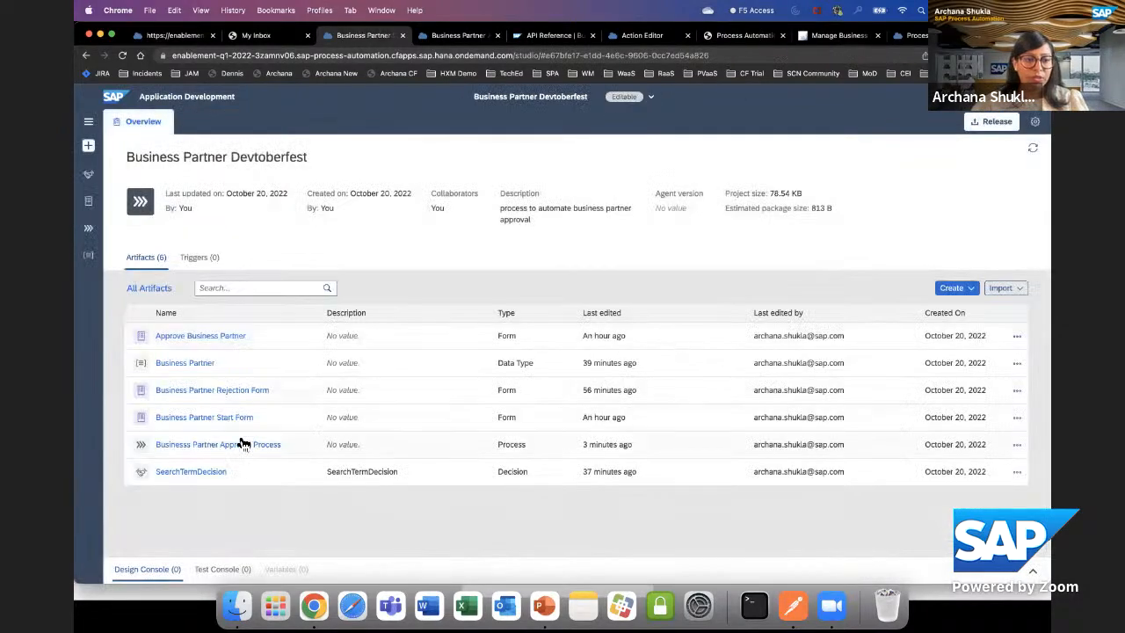
pyautogui.click(243, 443)
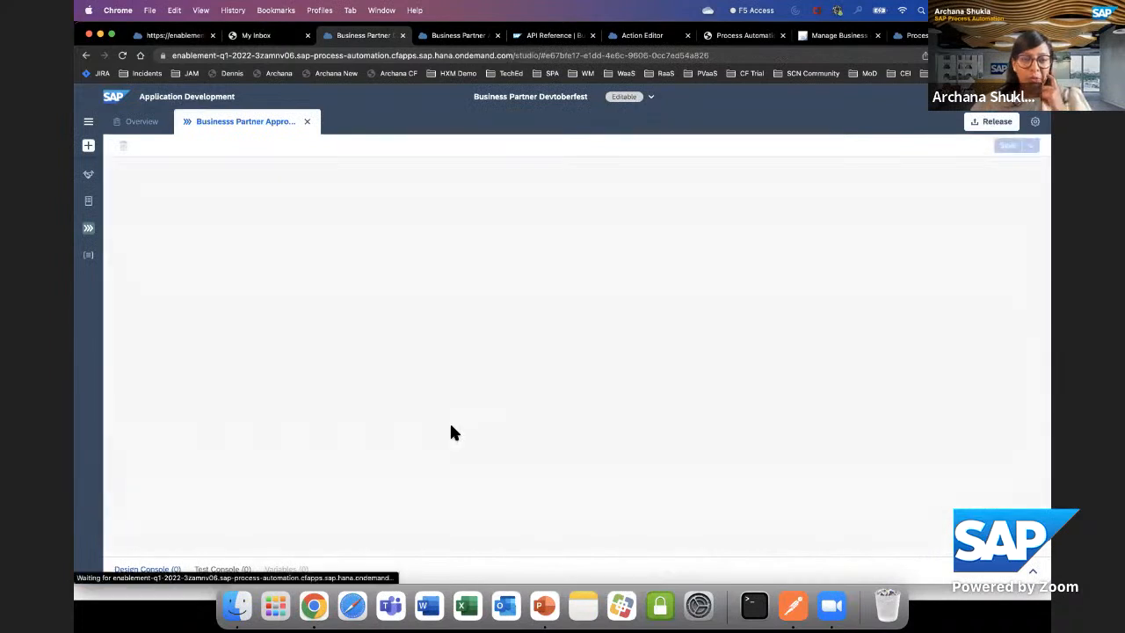
# Review the create business partner step's input mappings and returned result fields
pyautogui.click(540, 336)
pyautogui.click(914, 211)
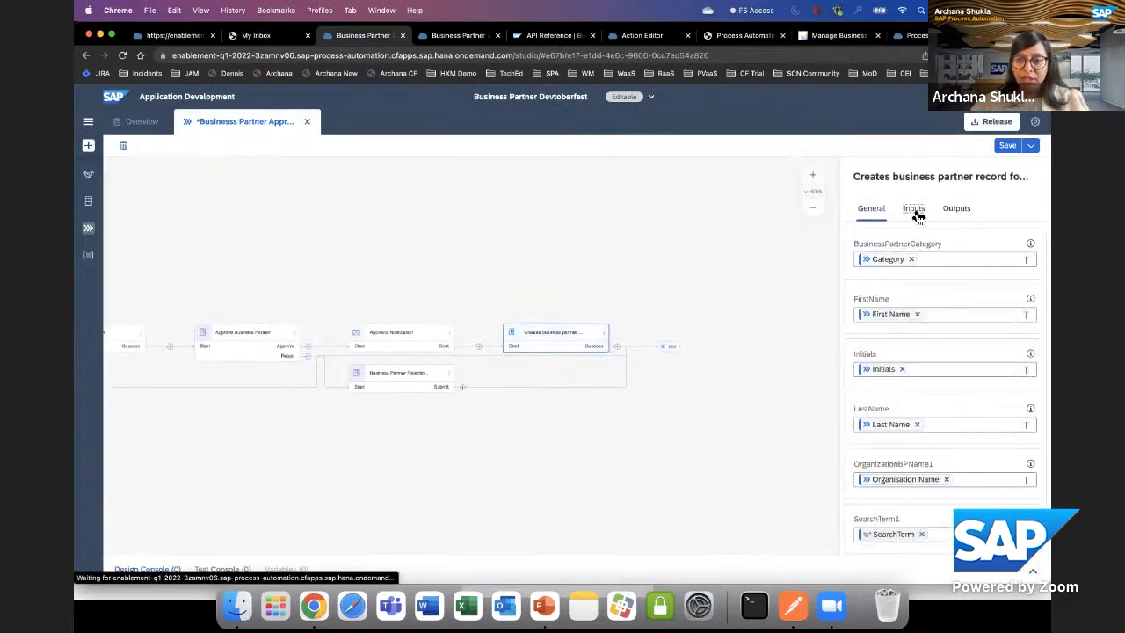
pyautogui.click(780, 383)
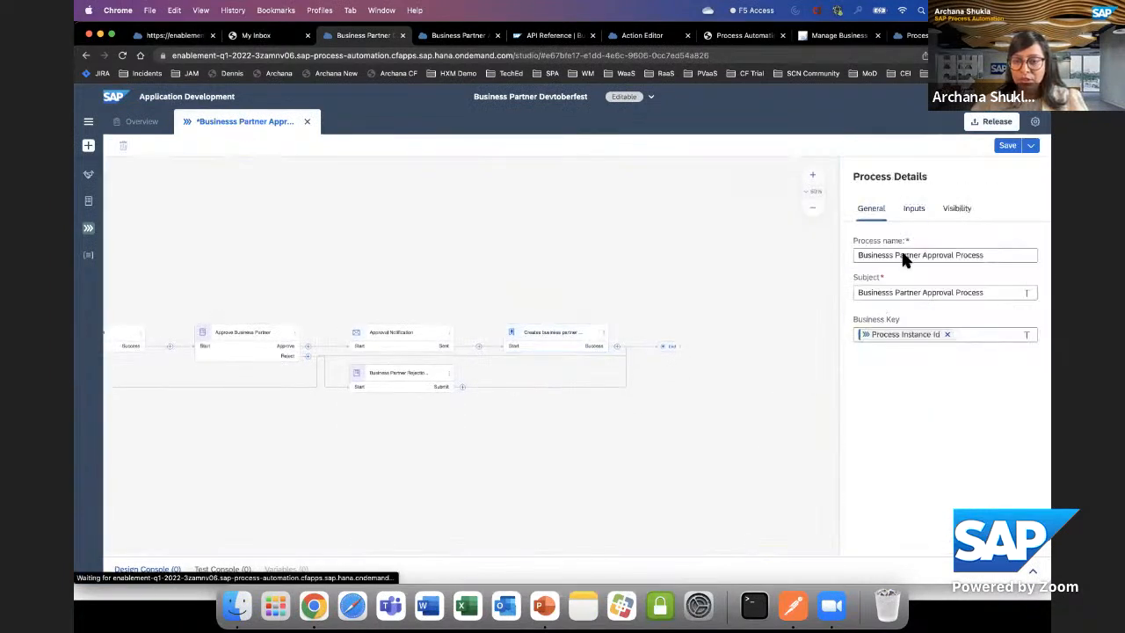
pyautogui.click(915, 208)
pyautogui.click(570, 342)
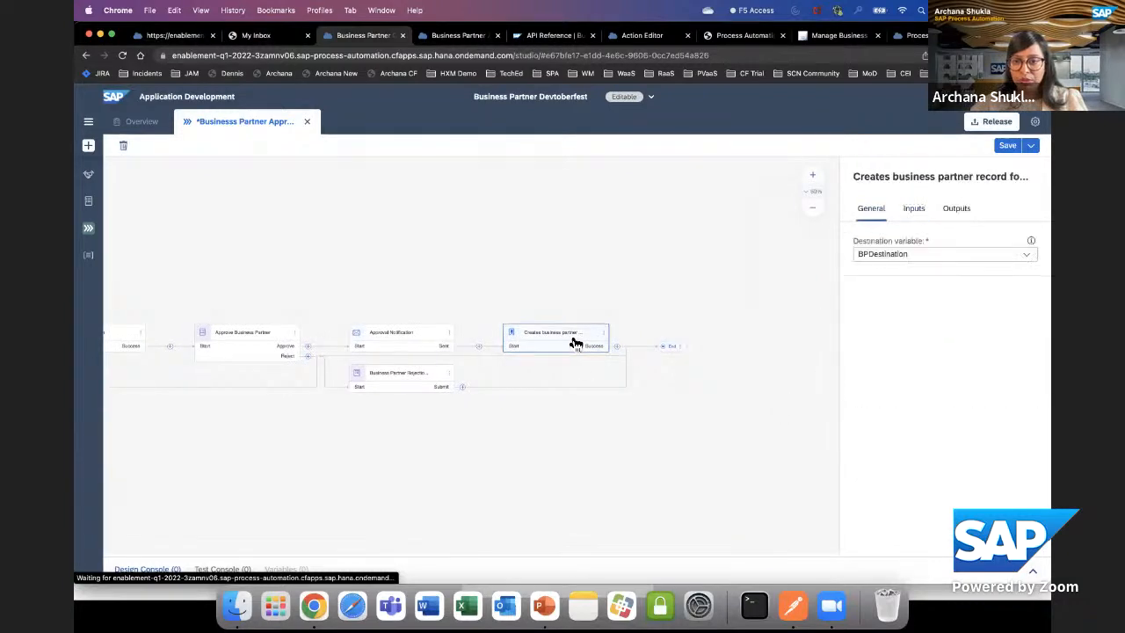
pyautogui.click(914, 209)
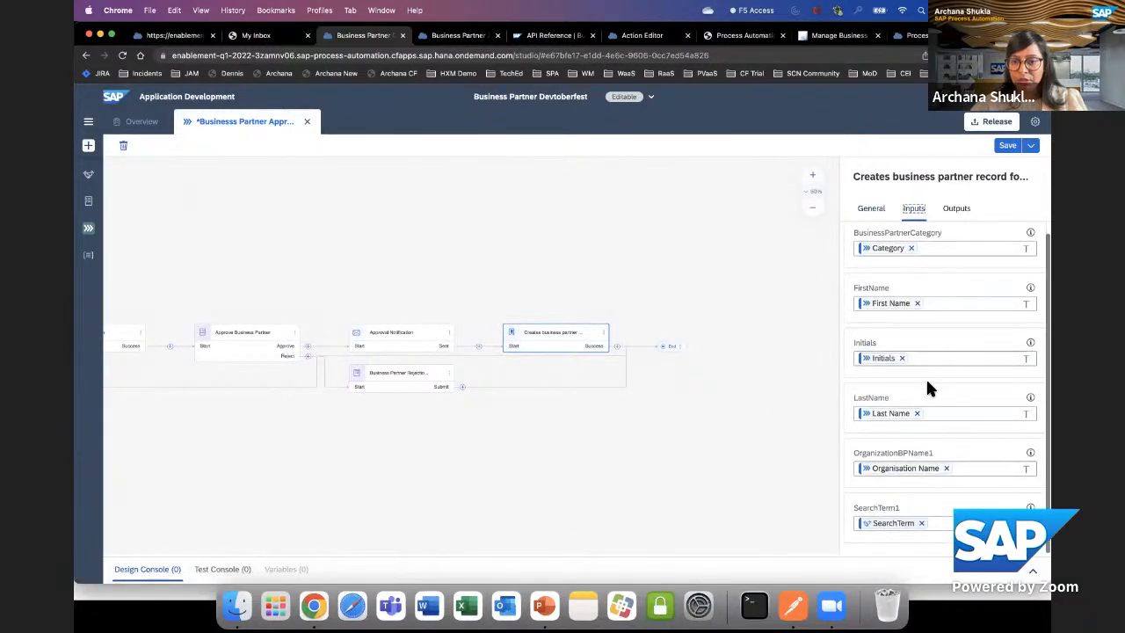
pyautogui.click(955, 209)
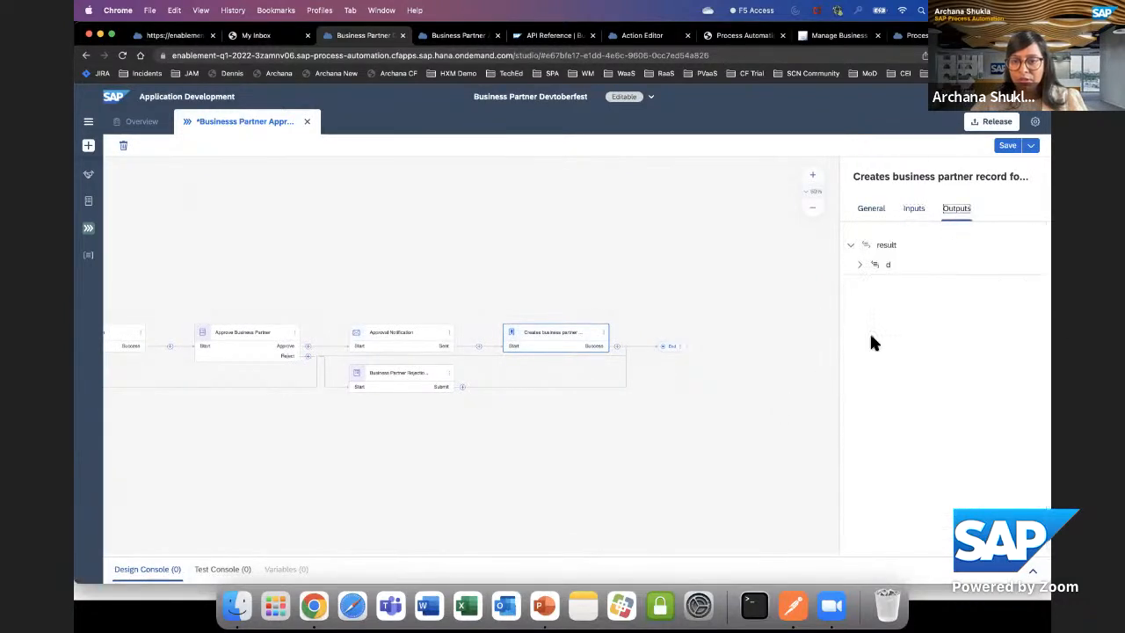
pyautogui.click(860, 264)
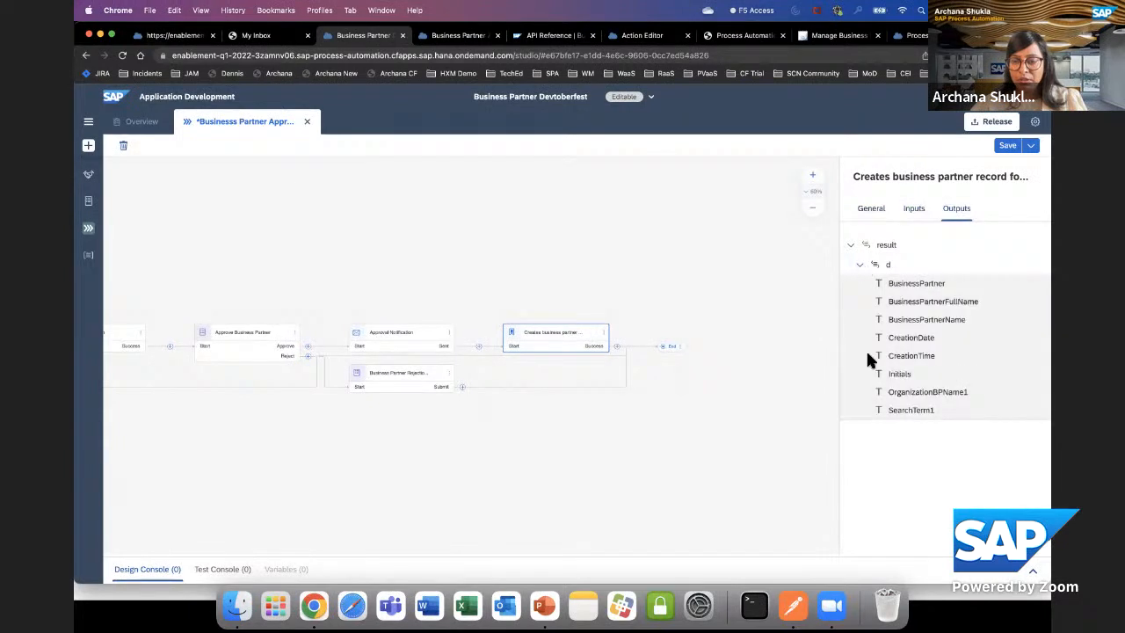
# Save the process and delete the old Creates business partner record step
pyautogui.click(1009, 145)
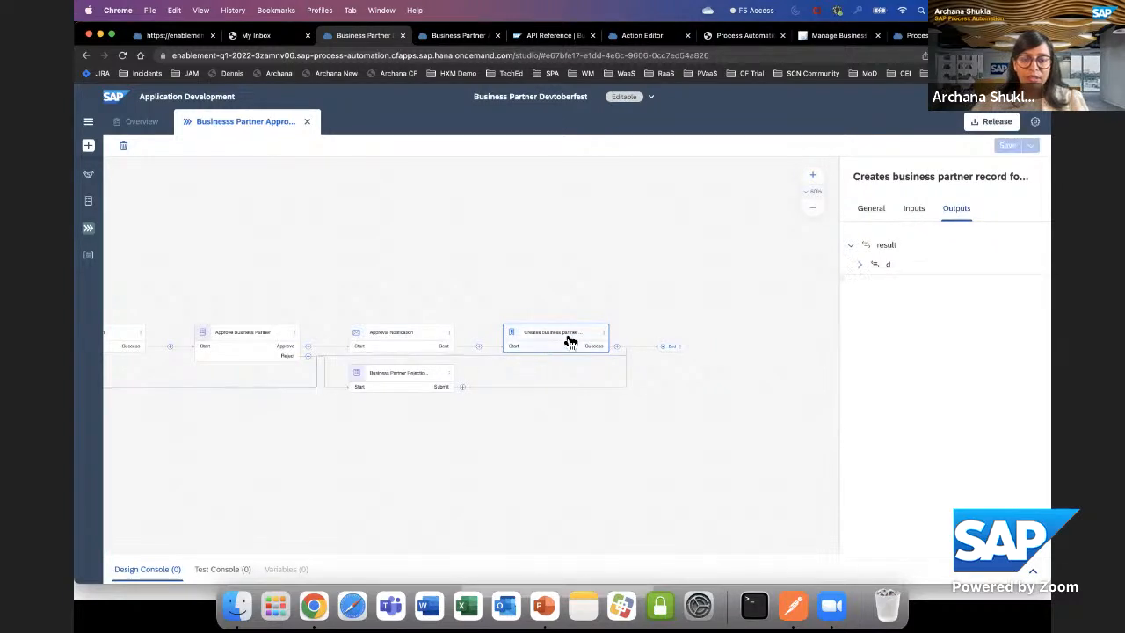
pyautogui.click(607, 335)
pyautogui.click(632, 353)
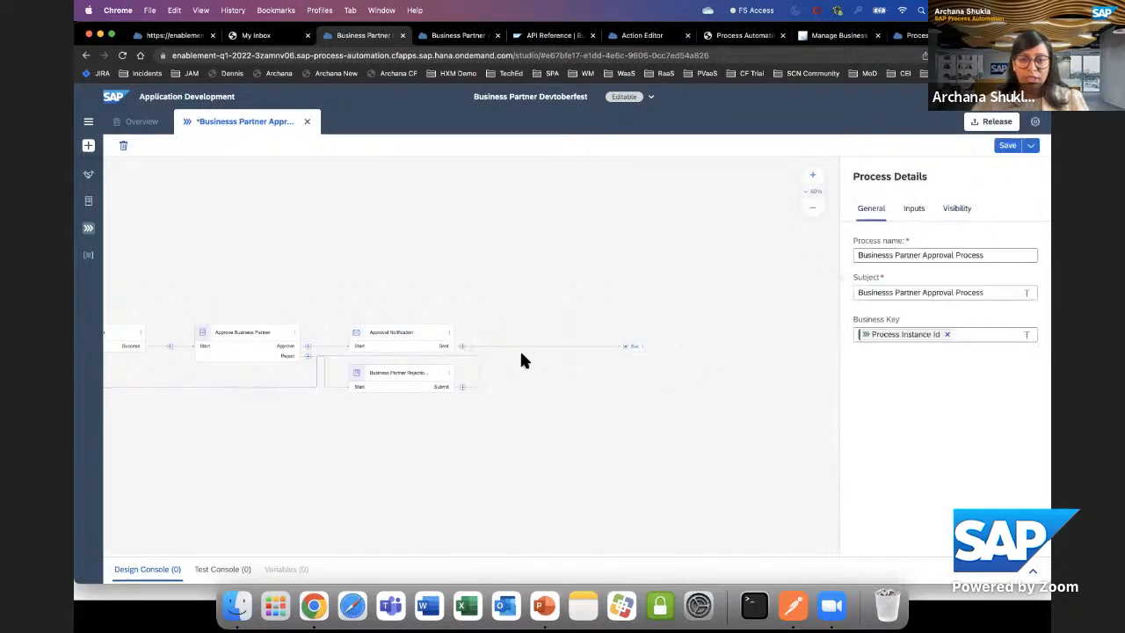
# Add the Creates new business partner record action after Approval Notification with the first destination variable
pyautogui.click(462, 348)
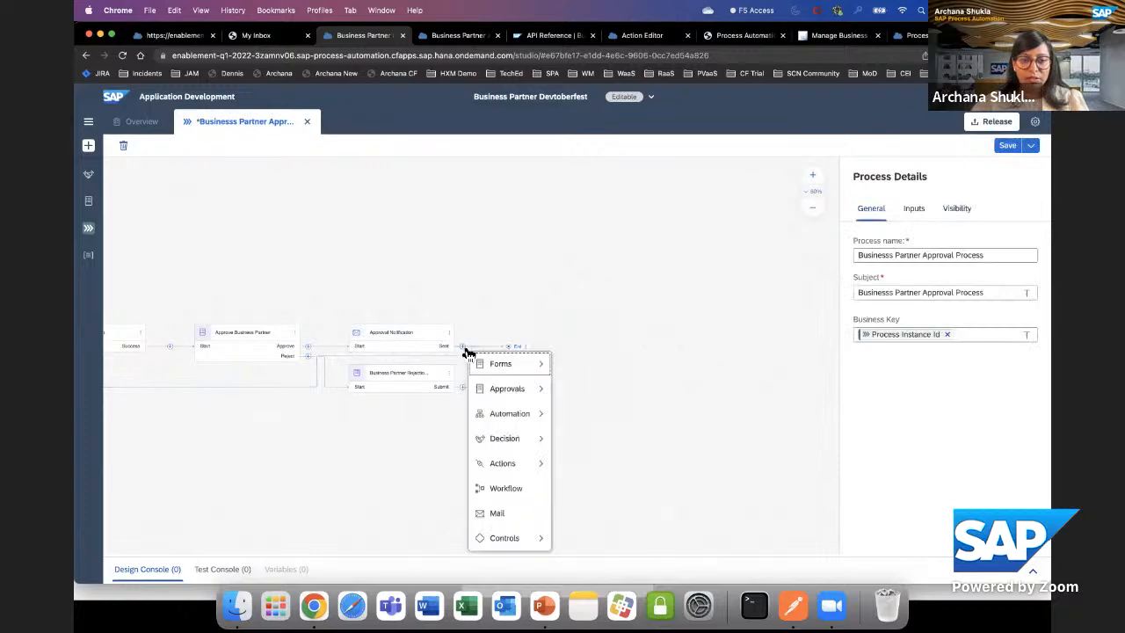
pyautogui.moveTo(502, 463)
pyautogui.click(580, 467)
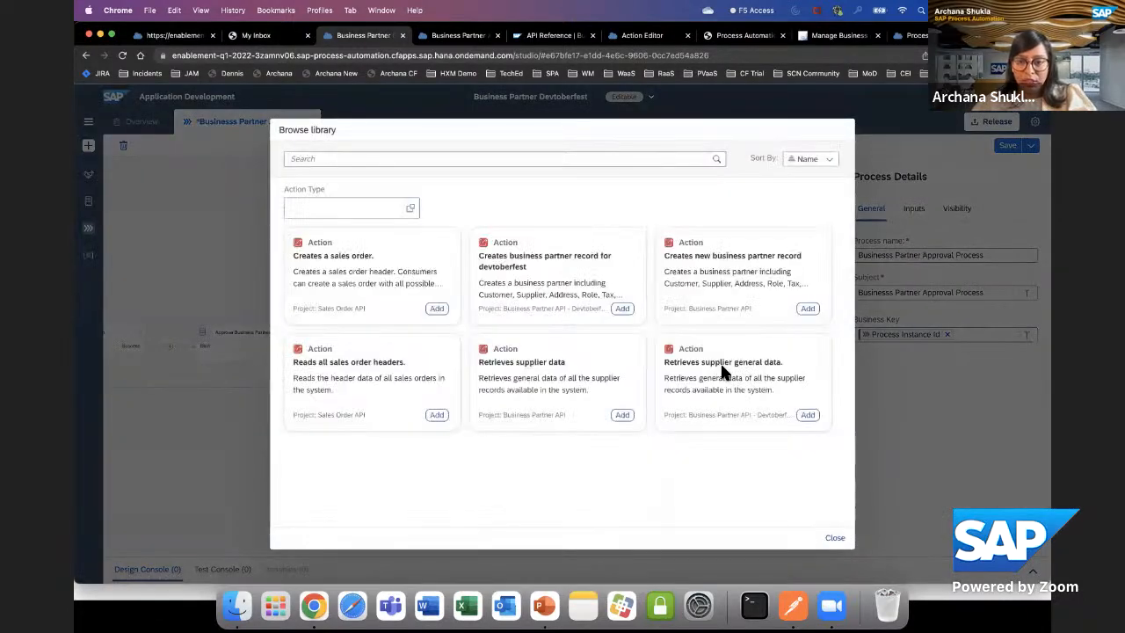
pyautogui.click(809, 310)
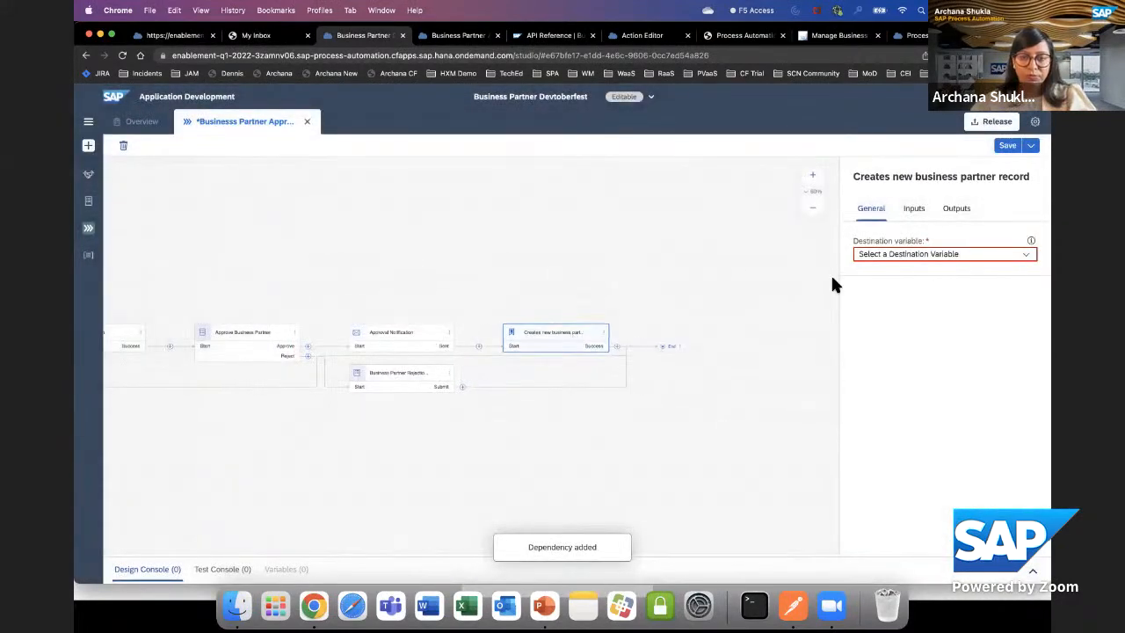
pyautogui.click(1026, 255)
pyautogui.click(922, 291)
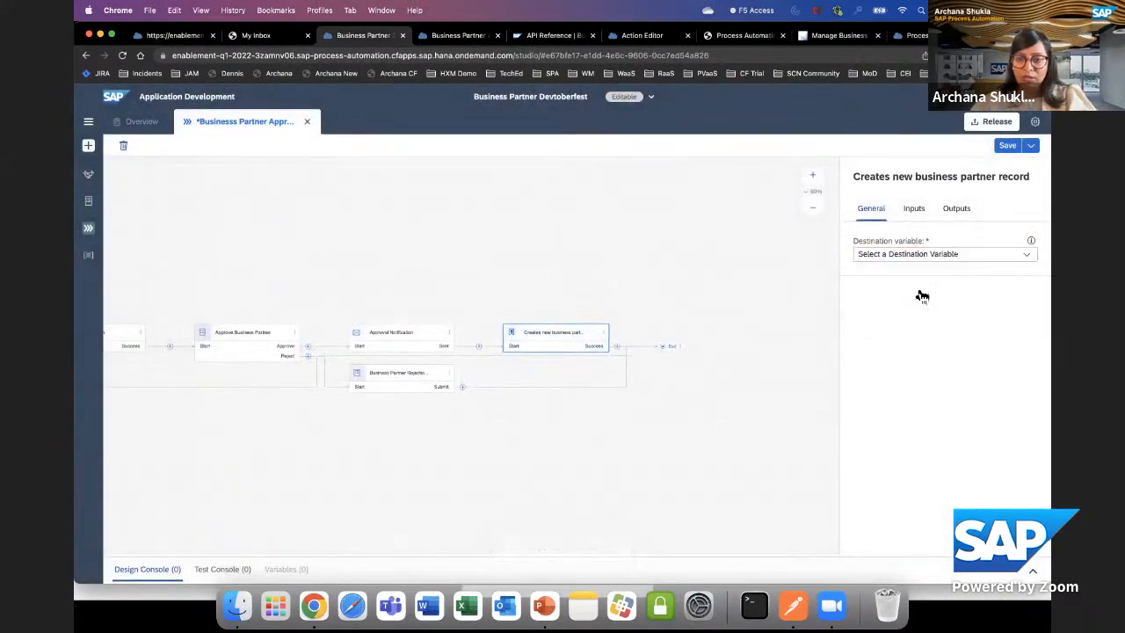
pyautogui.click(914, 209)
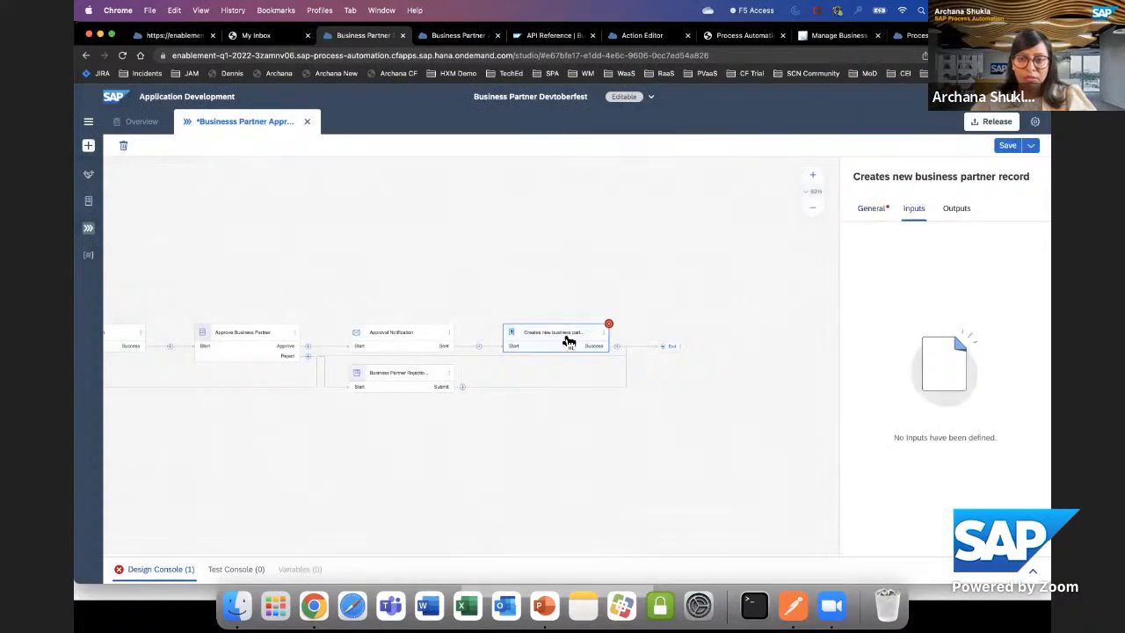
# Map BusinessPartnerCategory, FirstName and Initials to the start form's Category, First Name and Initials
pyautogui.click(911, 260)
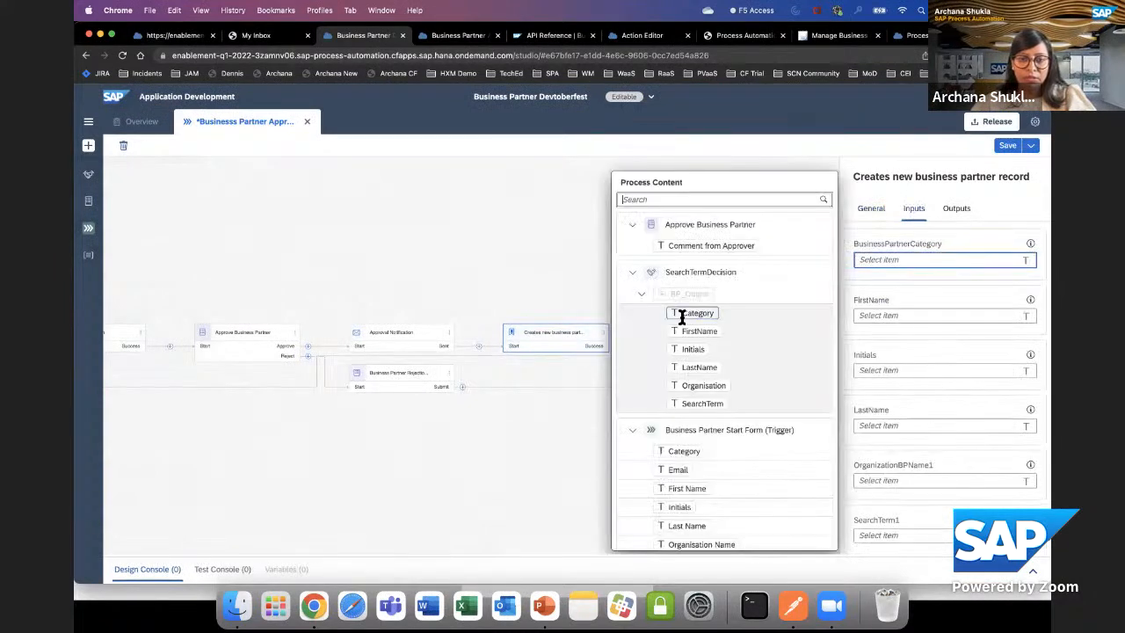
pyautogui.scroll(-3, 696, 395)
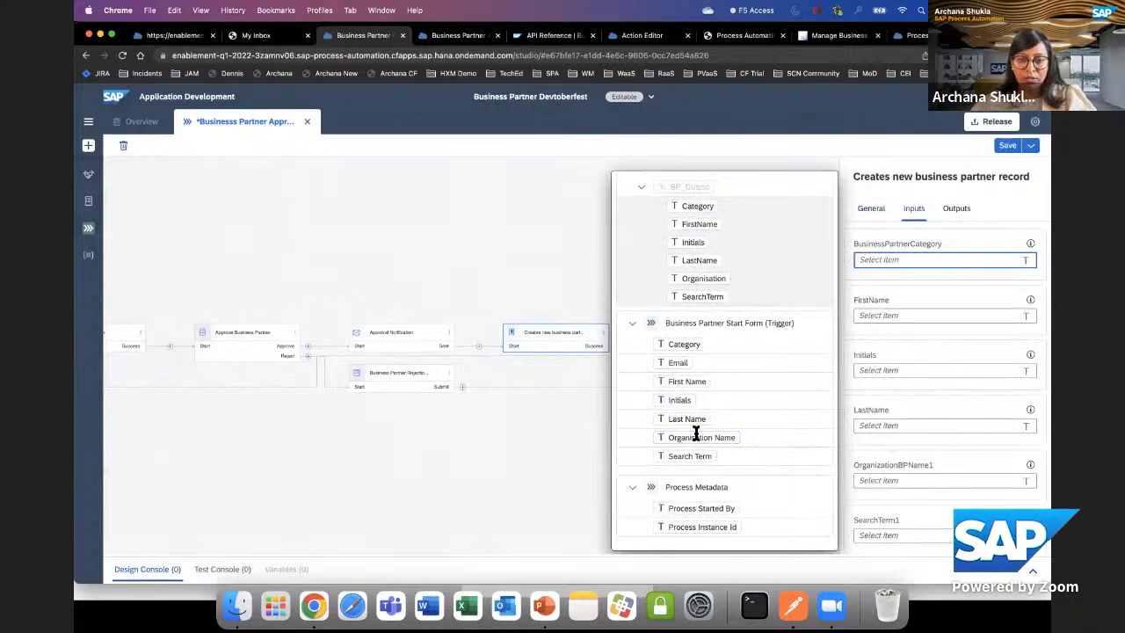
pyautogui.click(685, 344)
pyautogui.click(885, 315)
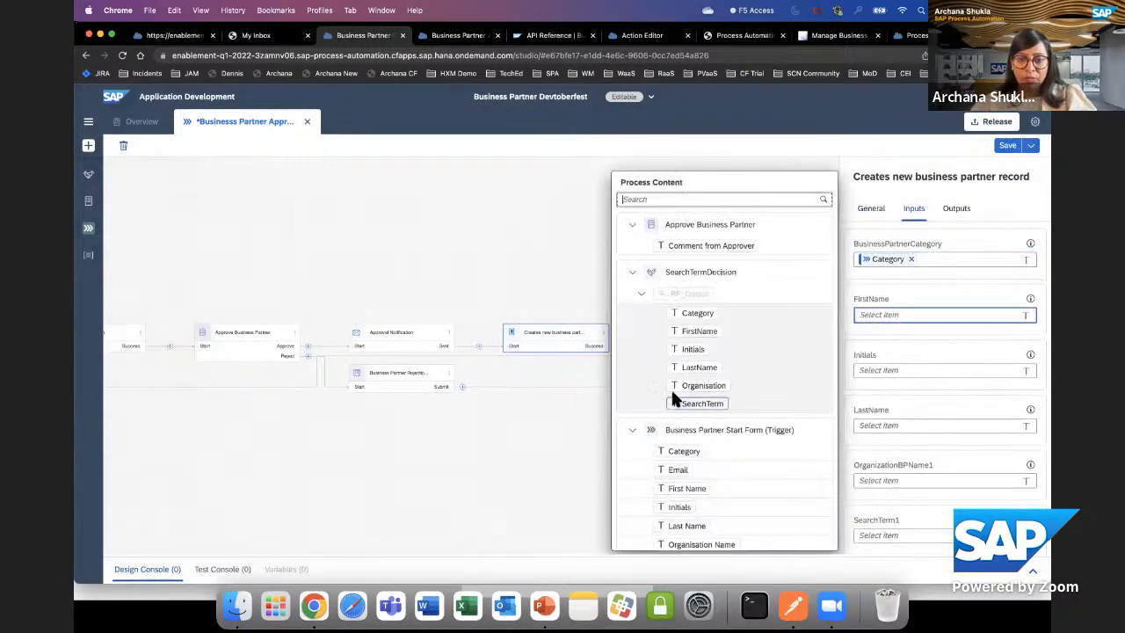
pyautogui.scroll(-3, 687, 456)
pyautogui.click(678, 380)
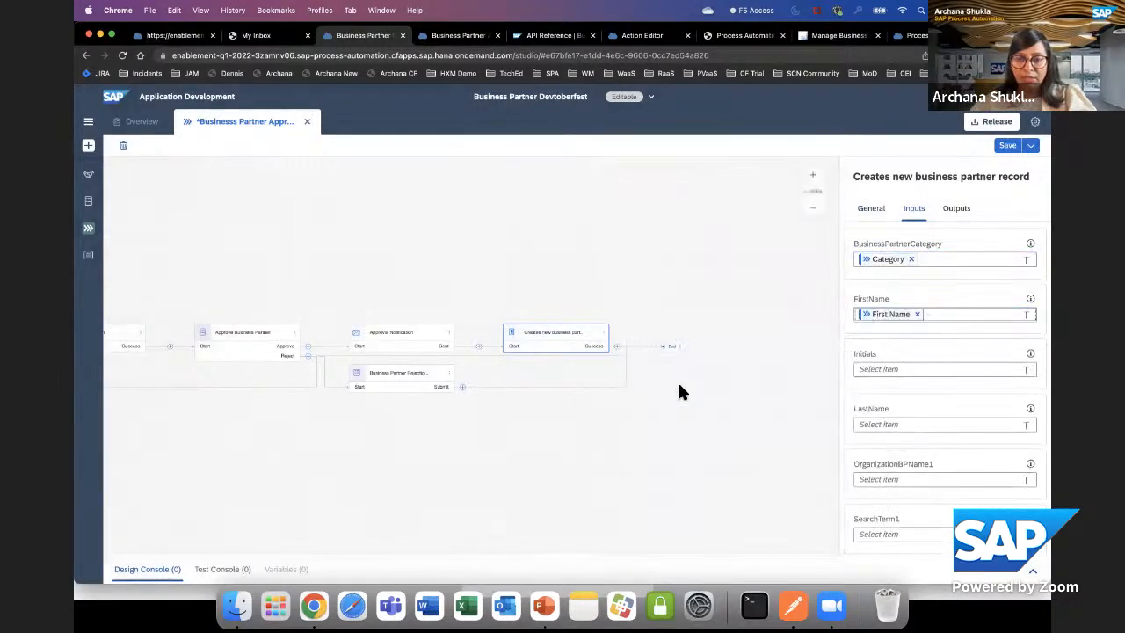
pyautogui.click(879, 370)
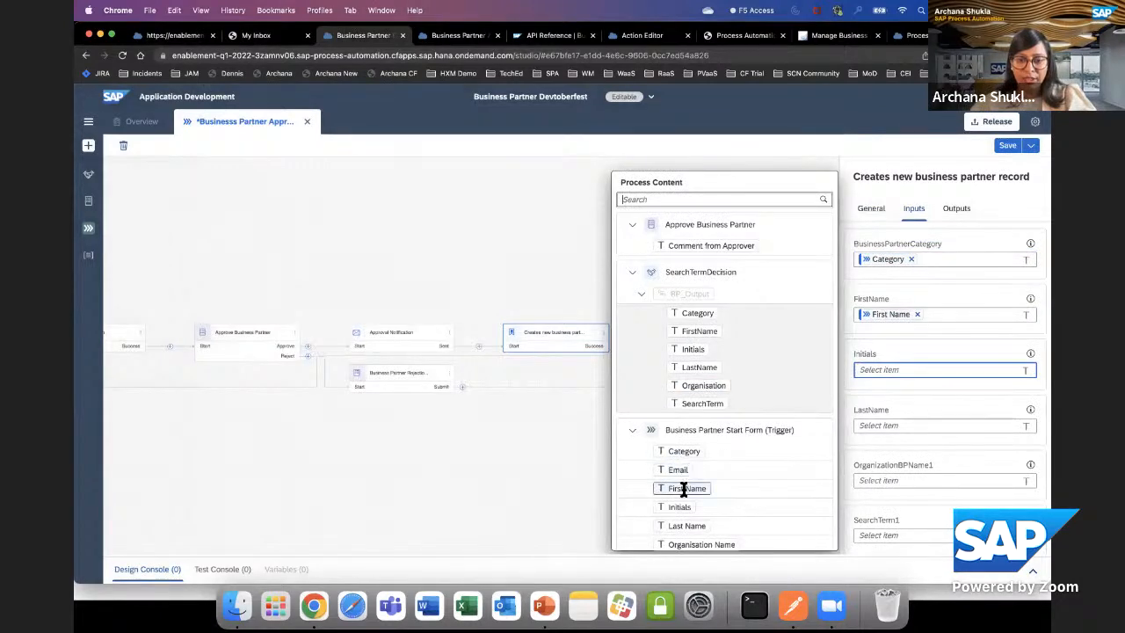
pyautogui.scroll(-3, 683, 474)
pyautogui.click(678, 411)
# Map LastName, OrganizationBPName1 and SearchTerm1 to the matching start-form fields and save the process
pyautogui.click(891, 428)
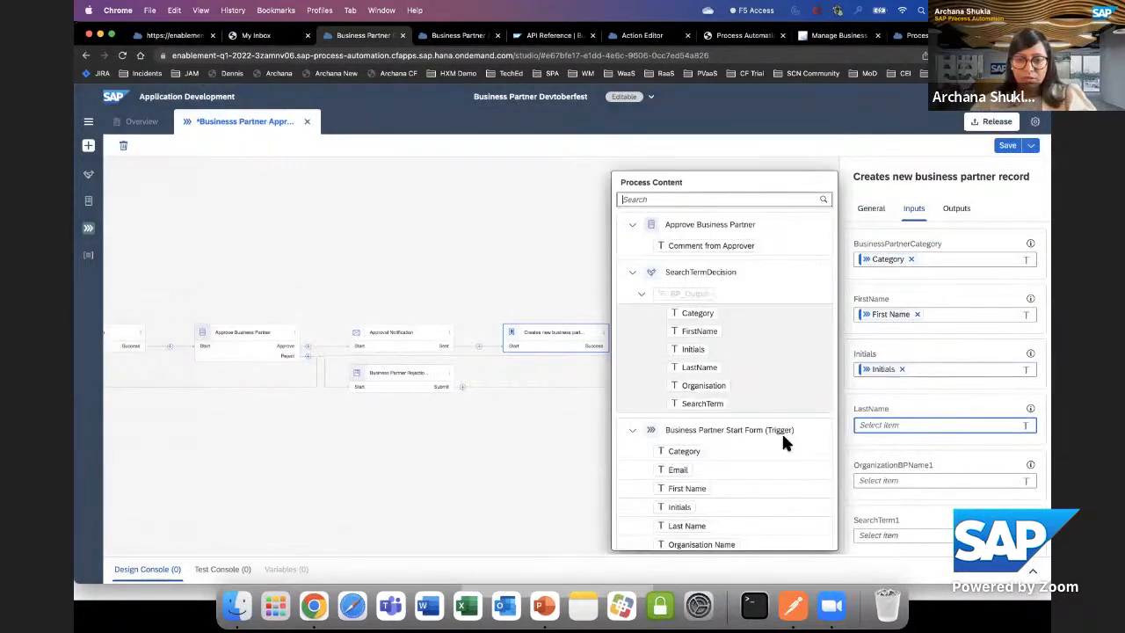
pyautogui.scroll(-3, 686, 444)
pyautogui.click(674, 430)
pyautogui.click(880, 482)
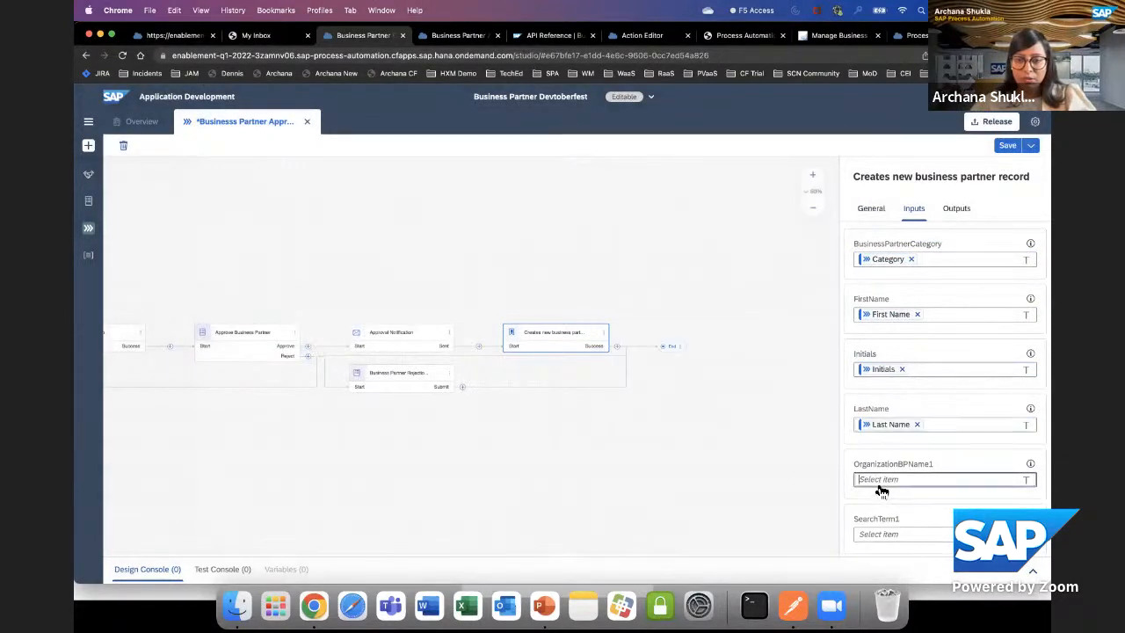
pyautogui.scroll(-1, 691, 484)
pyautogui.click(689, 472)
pyautogui.click(872, 538)
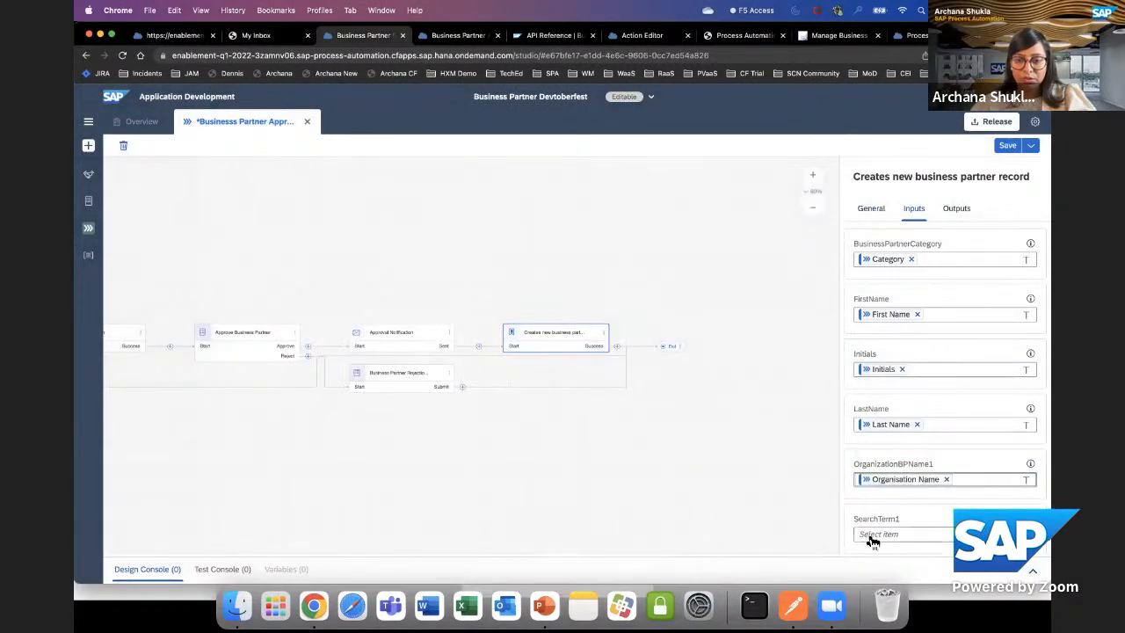
pyautogui.scroll(-3, 679, 479)
pyautogui.click(683, 462)
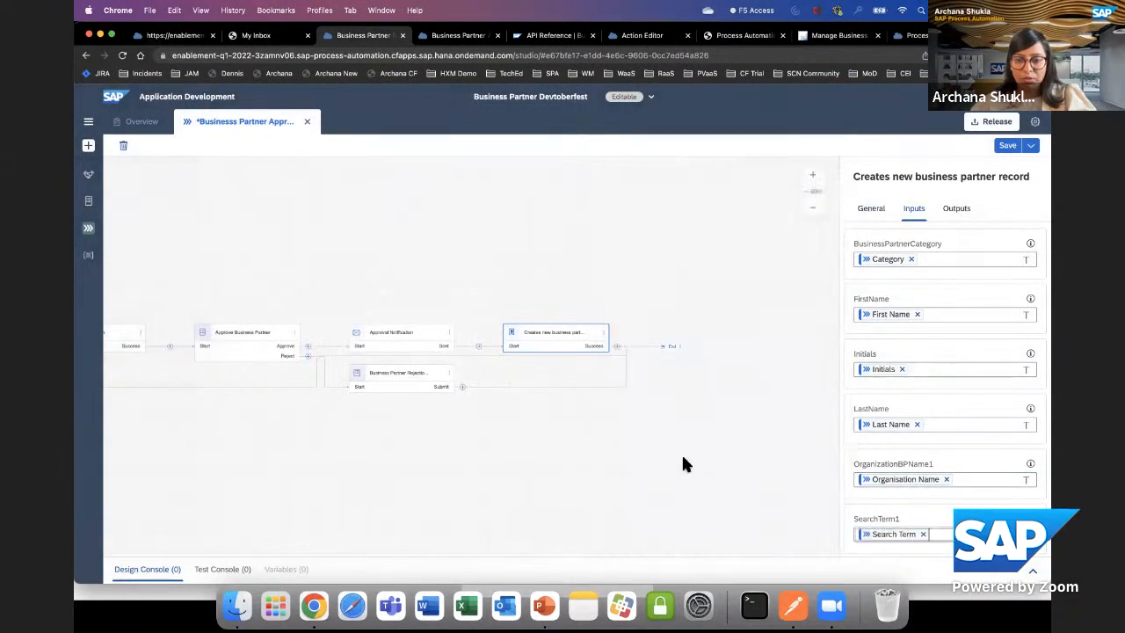
pyautogui.scroll(-1, 937, 395)
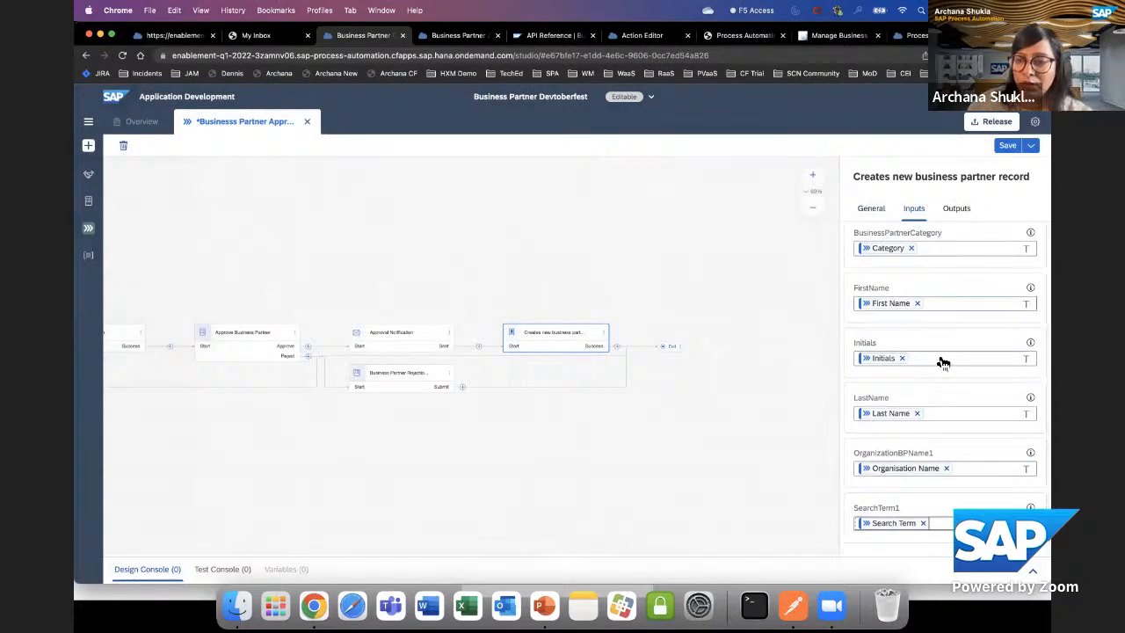
pyautogui.click(1007, 147)
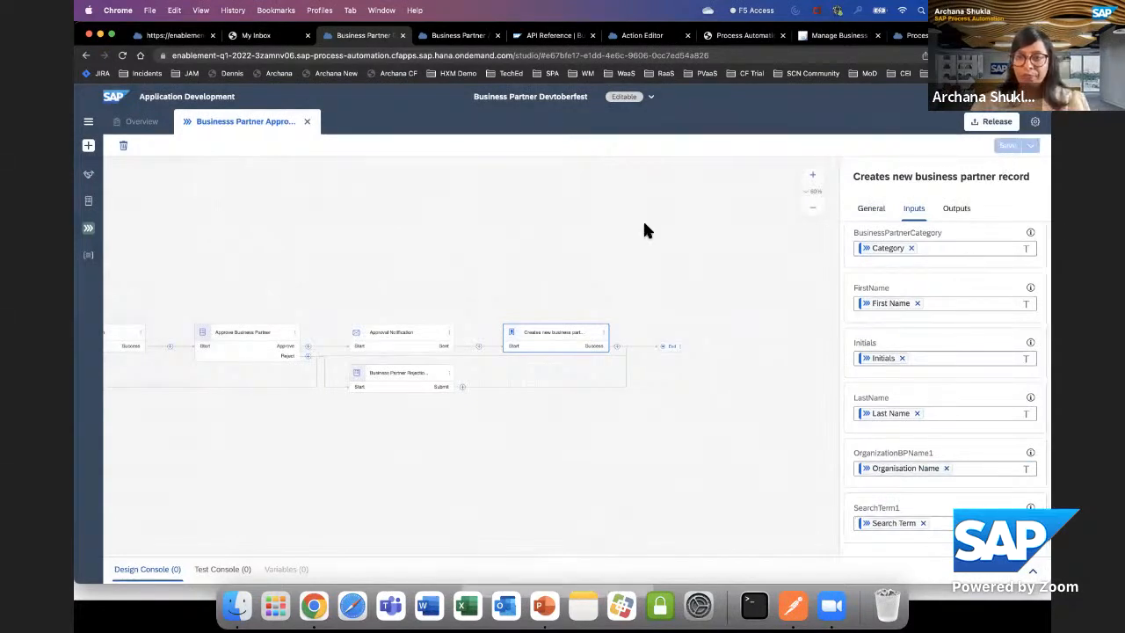
# Release the project as version 2.0.1 and deploy it with destination S4HANACloud_BP
pyautogui.click(991, 123)
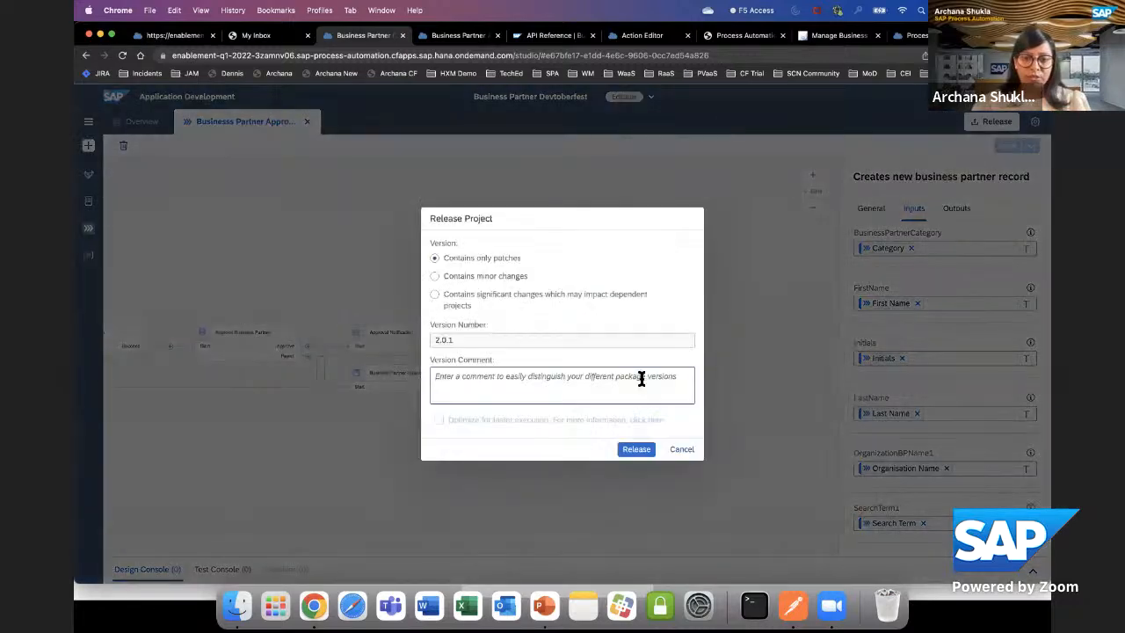
pyautogui.click(633, 448)
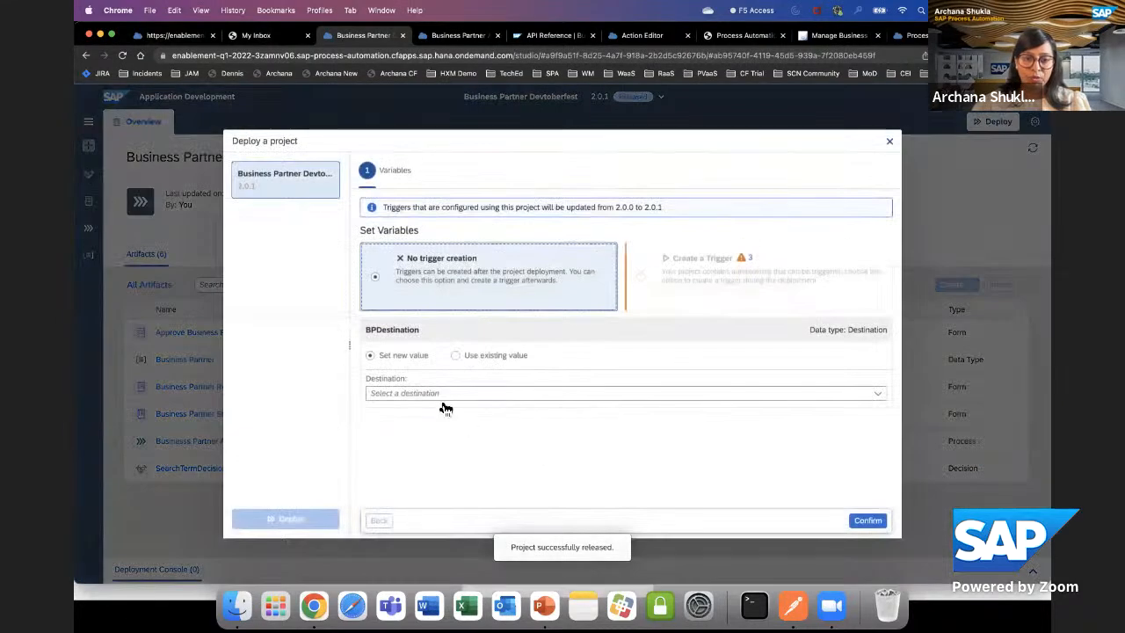
pyautogui.click(457, 393)
pyautogui.click(444, 446)
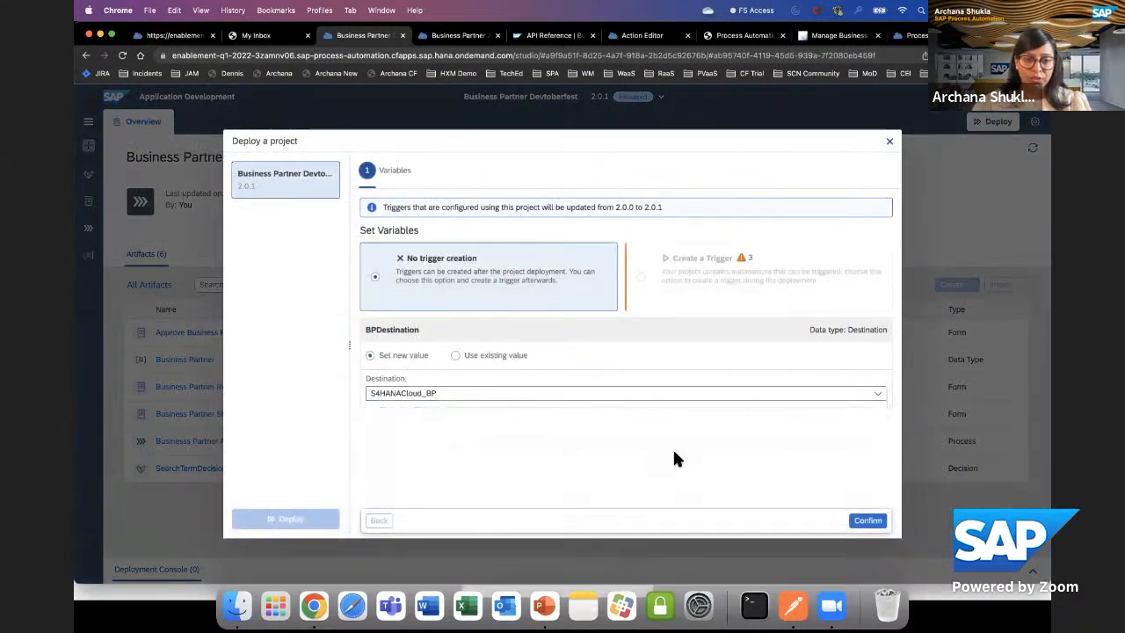
pyautogui.click(870, 519)
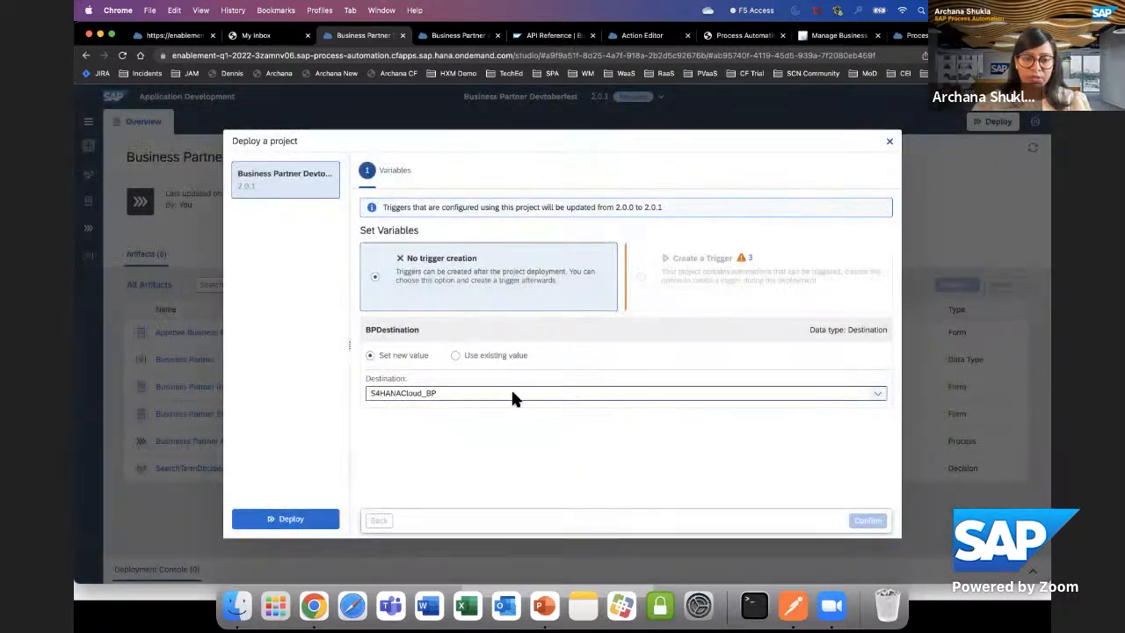
pyautogui.click(305, 519)
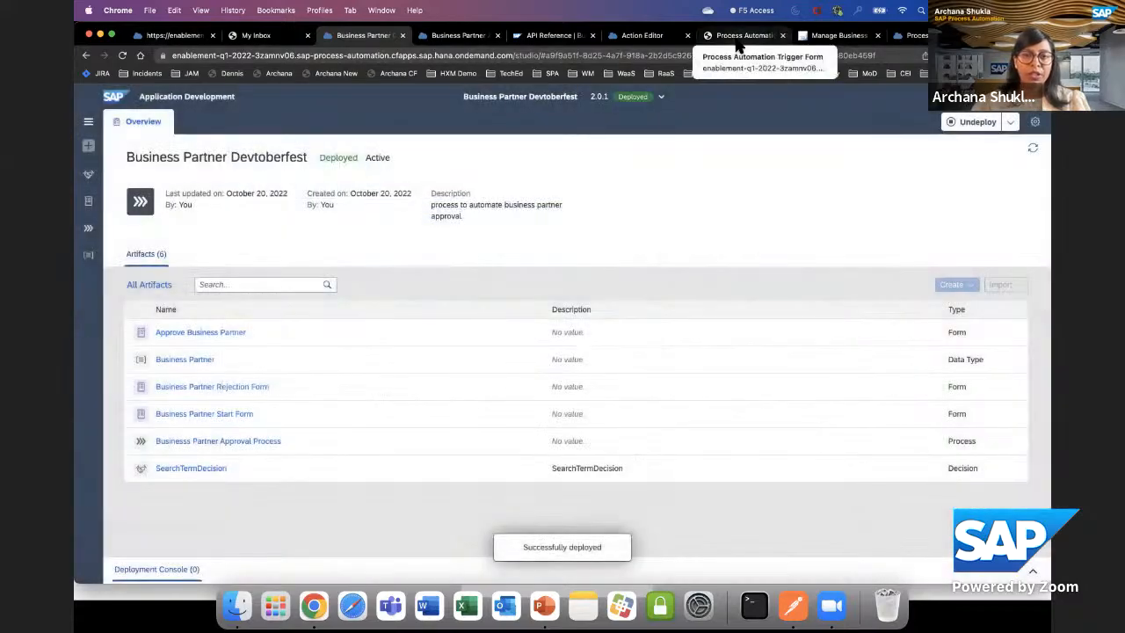
pyautogui.click(739, 41)
# Fill the request form with the applicant's initials, names, e-mail, category 2 and organisation SPA, and submit
pyautogui.click(630, 360)
pyautogui.click(141, 204)
pyautogui.write('M')
pyautogui.press('Tab')
pyautogui.press('Tab')
pyautogui.click(123, 320)
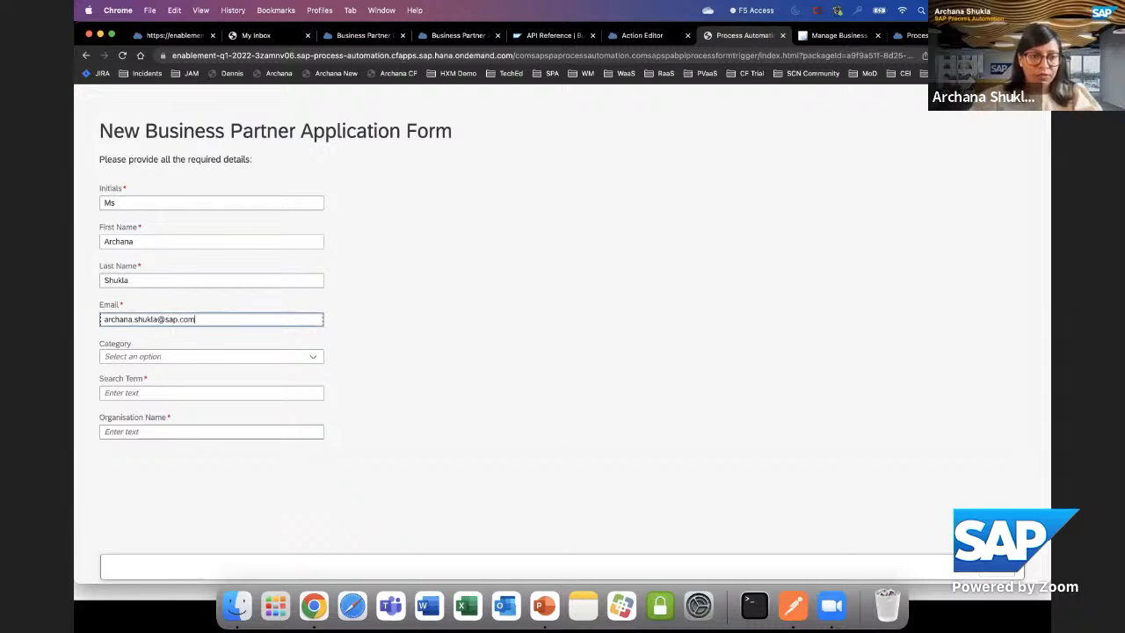
pyautogui.click(290, 359)
pyautogui.click(208, 403)
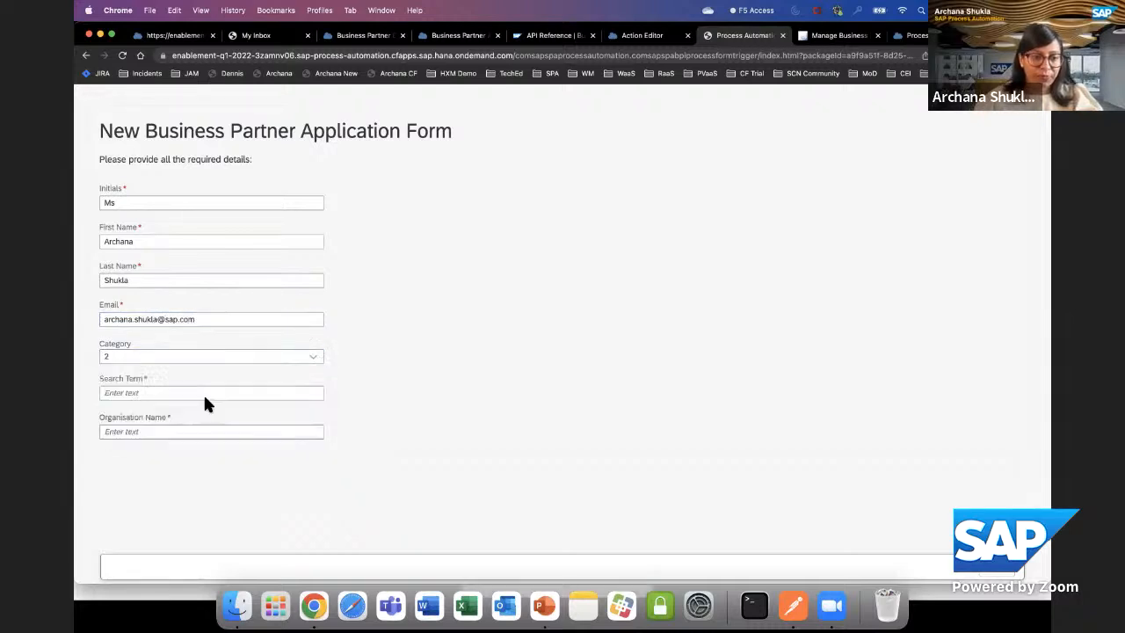
pyautogui.click(181, 392)
pyautogui.press('Tab')
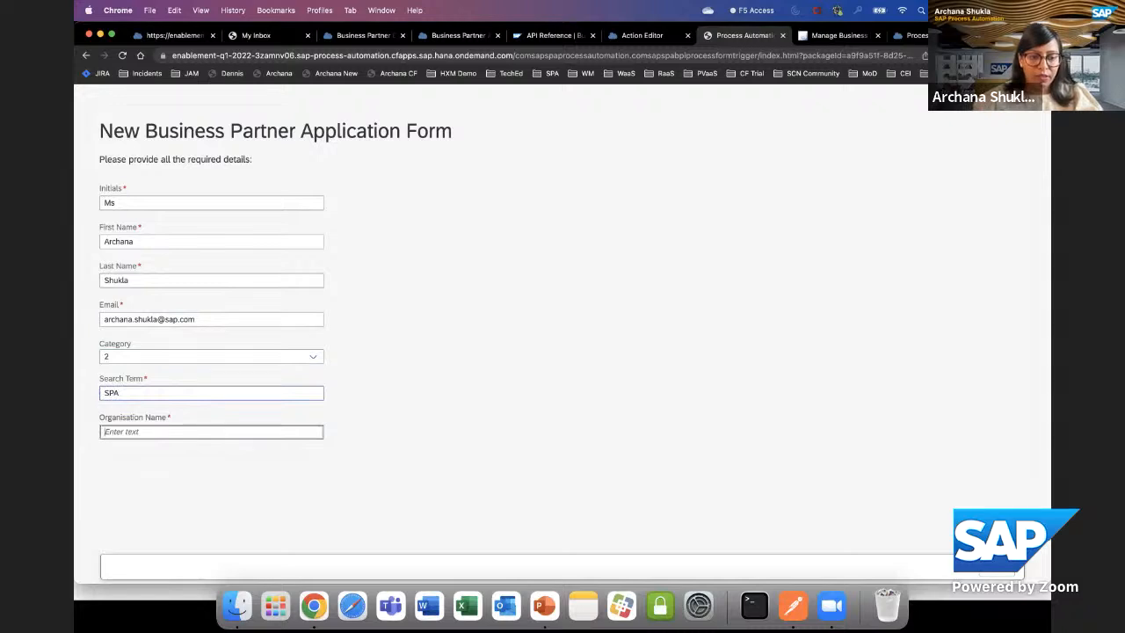
pyautogui.write('SPA')
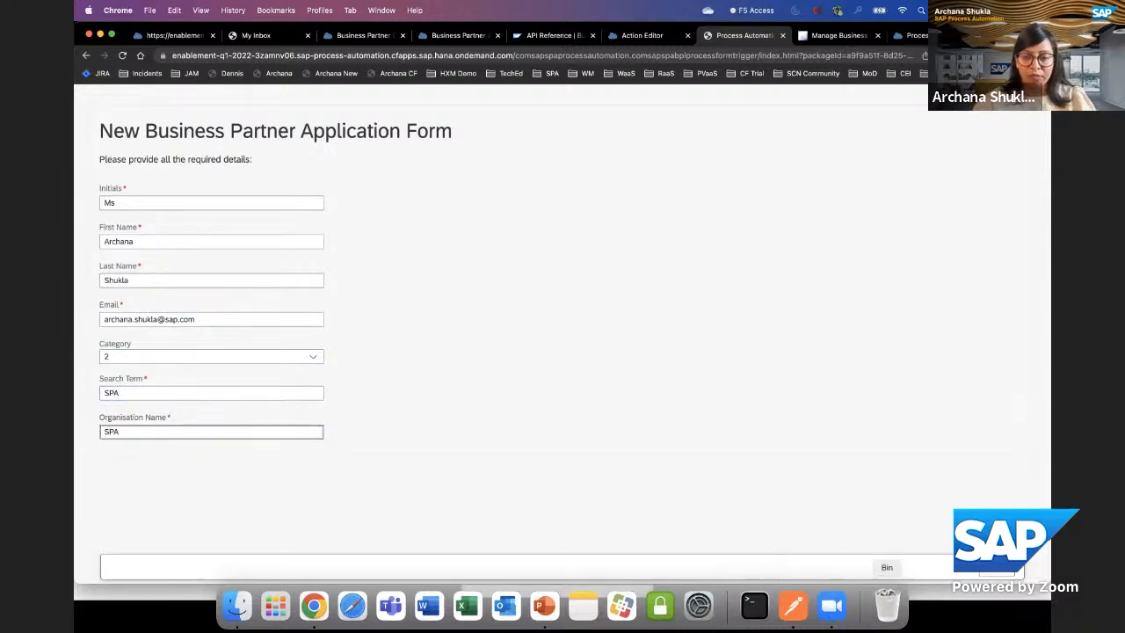
pyautogui.click(1003, 573)
# Approve the new request in My Inbox with comment 'Approve' and return to the monitor
pyautogui.click(631, 361)
pyautogui.click(256, 35)
pyautogui.click(240, 141)
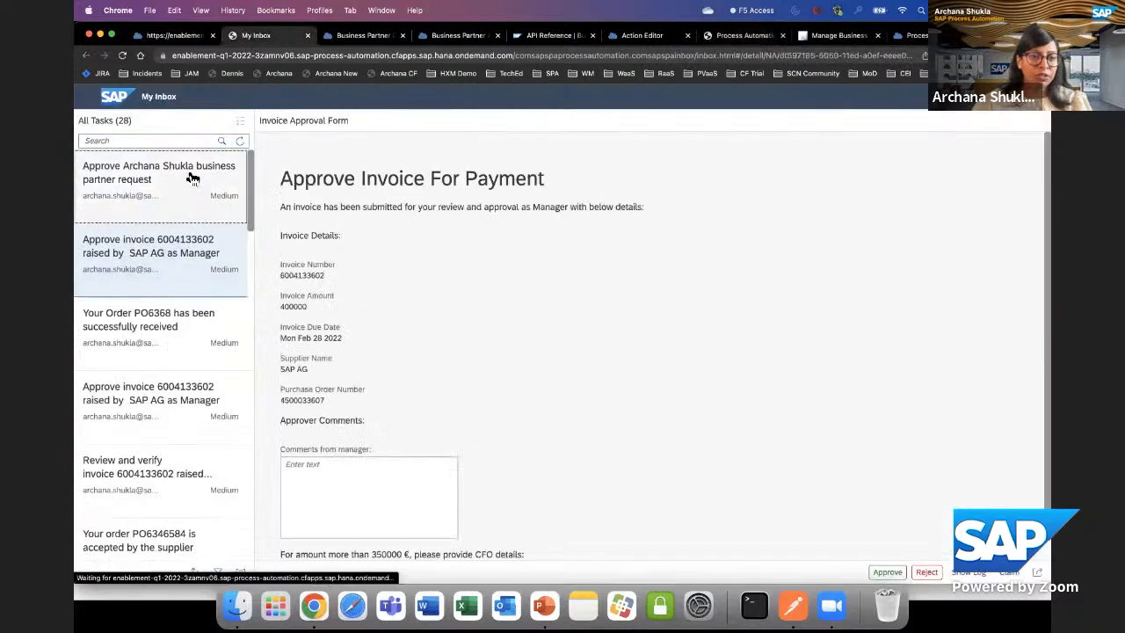
pyautogui.click(191, 176)
pyautogui.click(349, 422)
pyautogui.write('Approve')
pyautogui.click(896, 574)
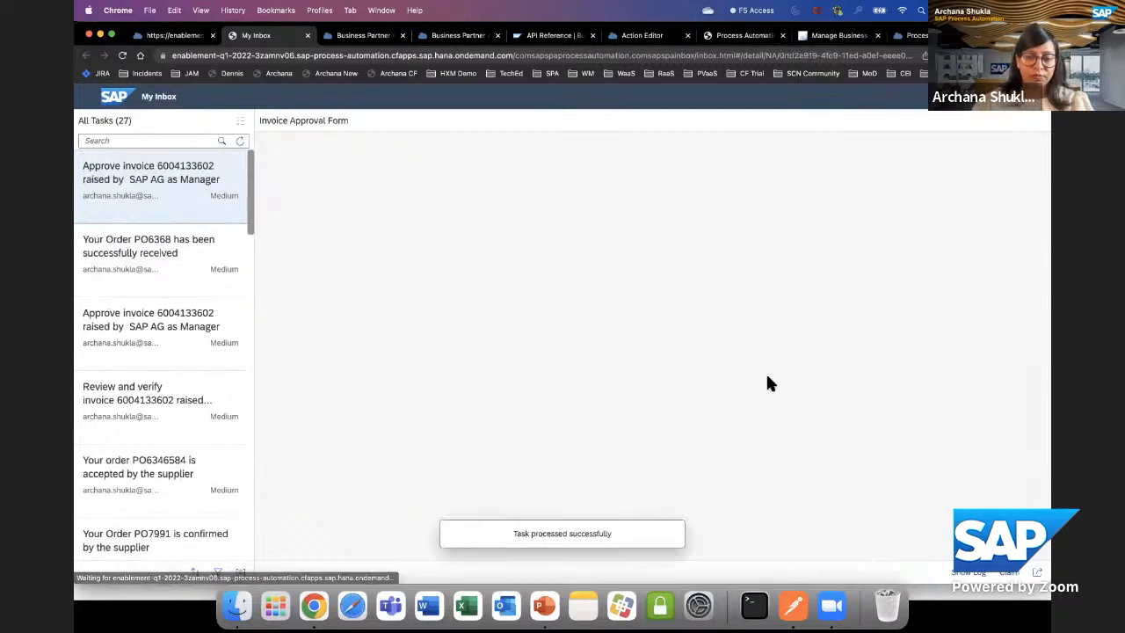
pyautogui.click(363, 35)
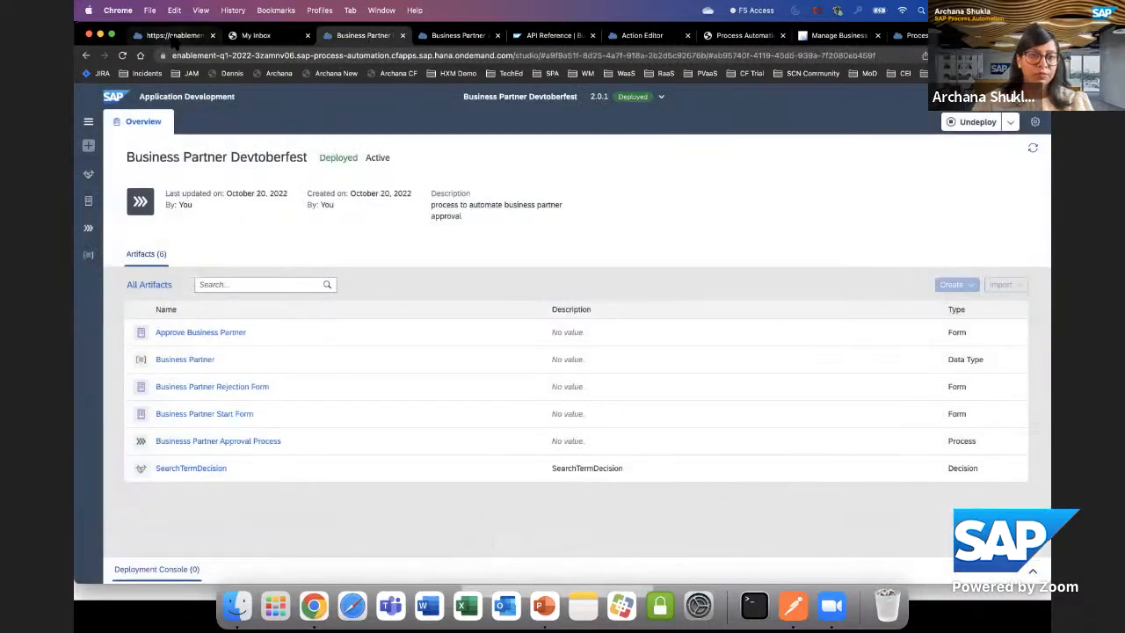
pyautogui.click(174, 36)
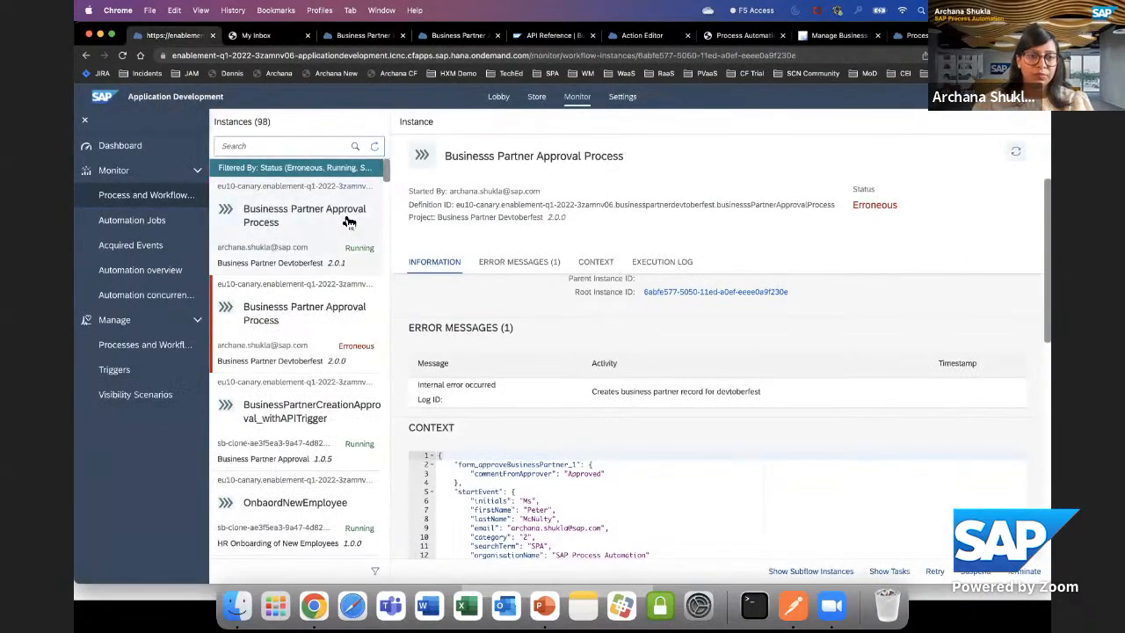
# Add Completed to the instance Status filter
pyautogui.click(349, 221)
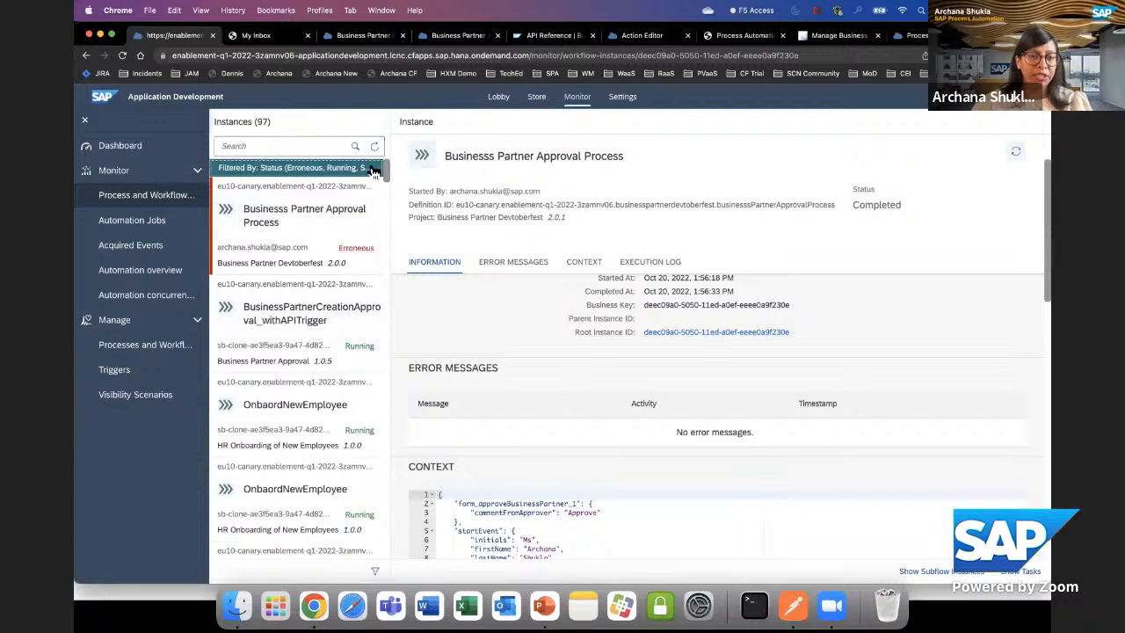
pyautogui.click(362, 172)
pyautogui.click(603, 300)
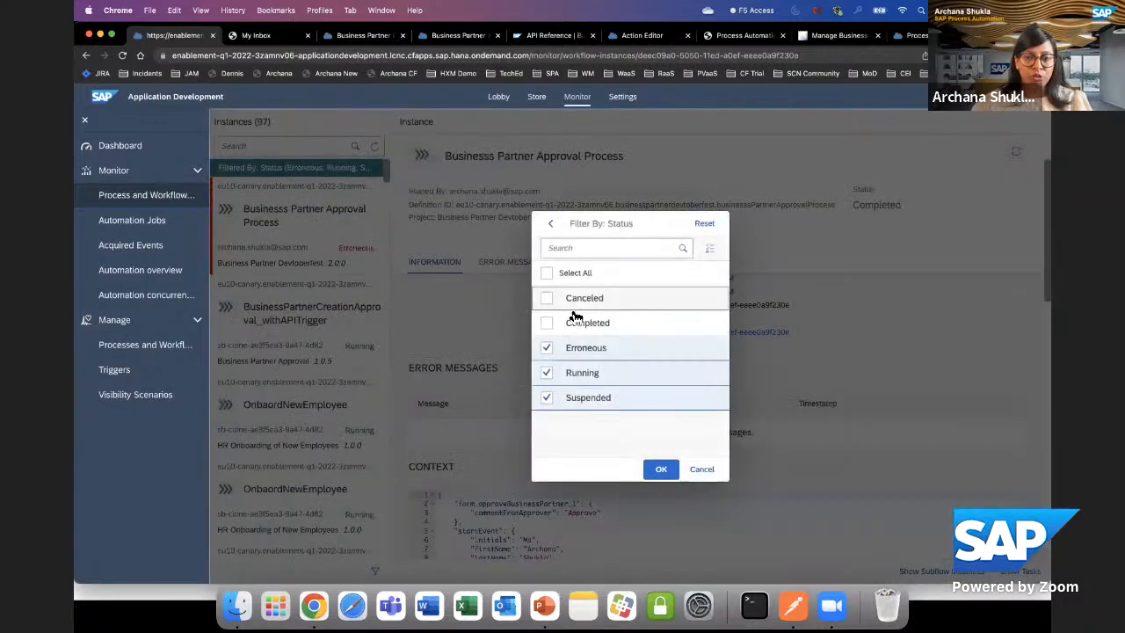
pyautogui.click(548, 325)
pyautogui.click(661, 470)
# Confirm in the completed run's context that a new business partner number was returned, then open Manage Business Partner
pyautogui.click(331, 222)
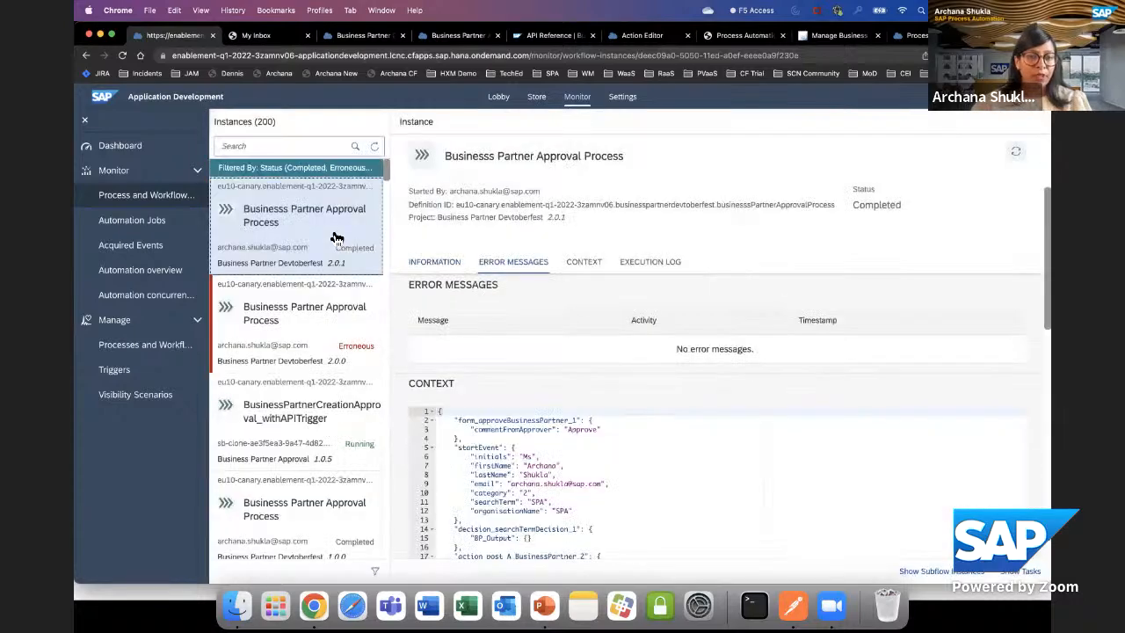
pyautogui.scroll(-10, 573, 316)
pyautogui.scroll(-5, 673, 450)
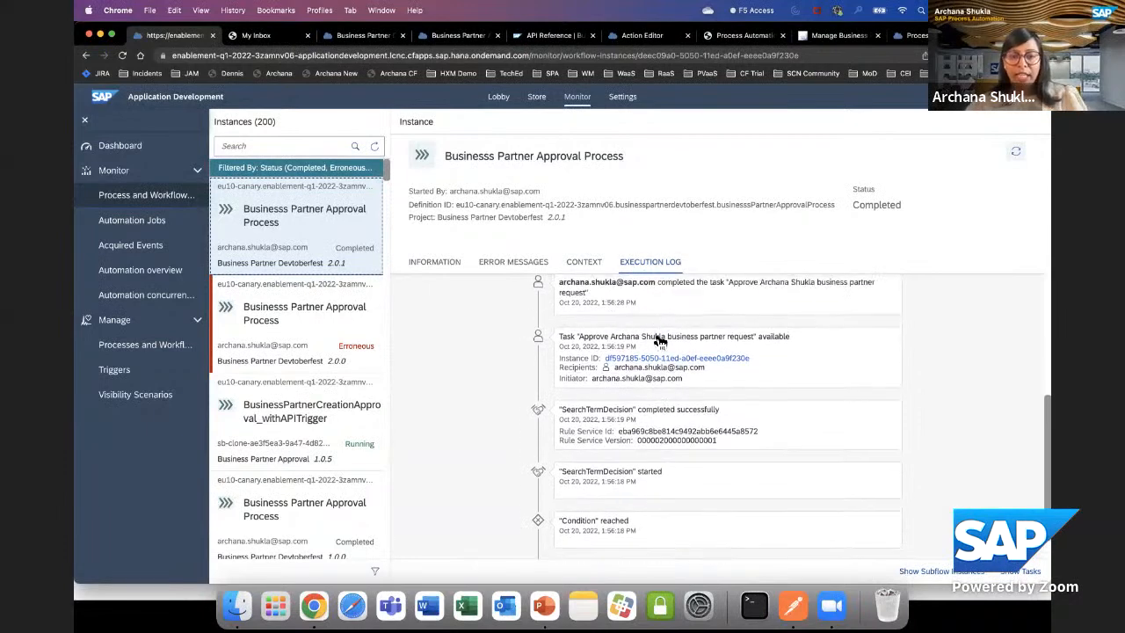
pyautogui.scroll(5, 657, 352)
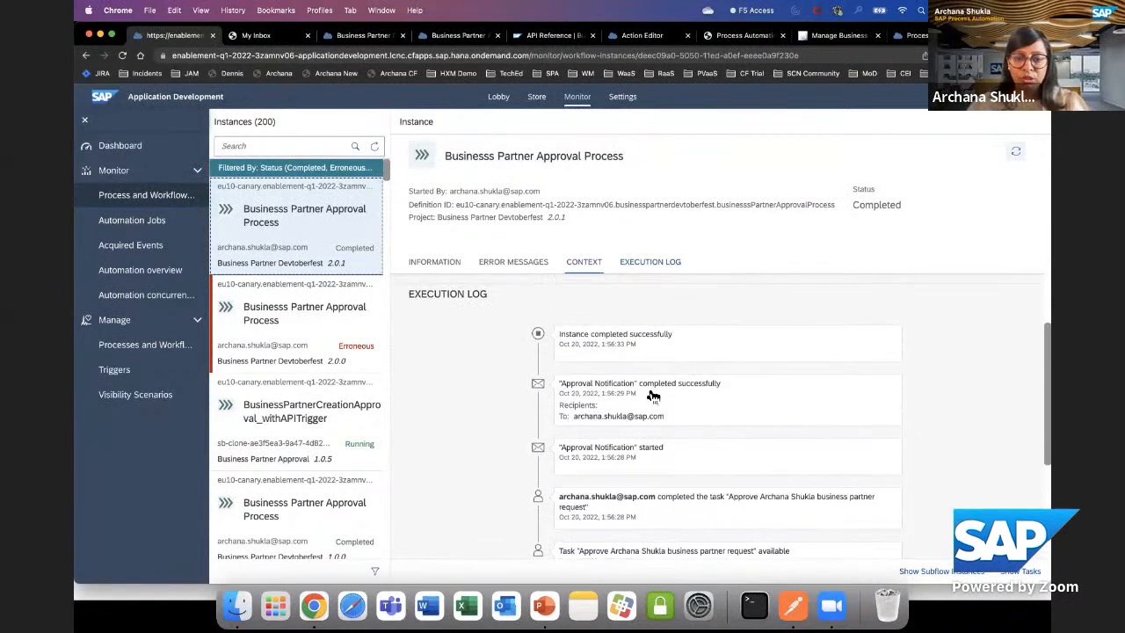
pyautogui.scroll(5, 591, 393)
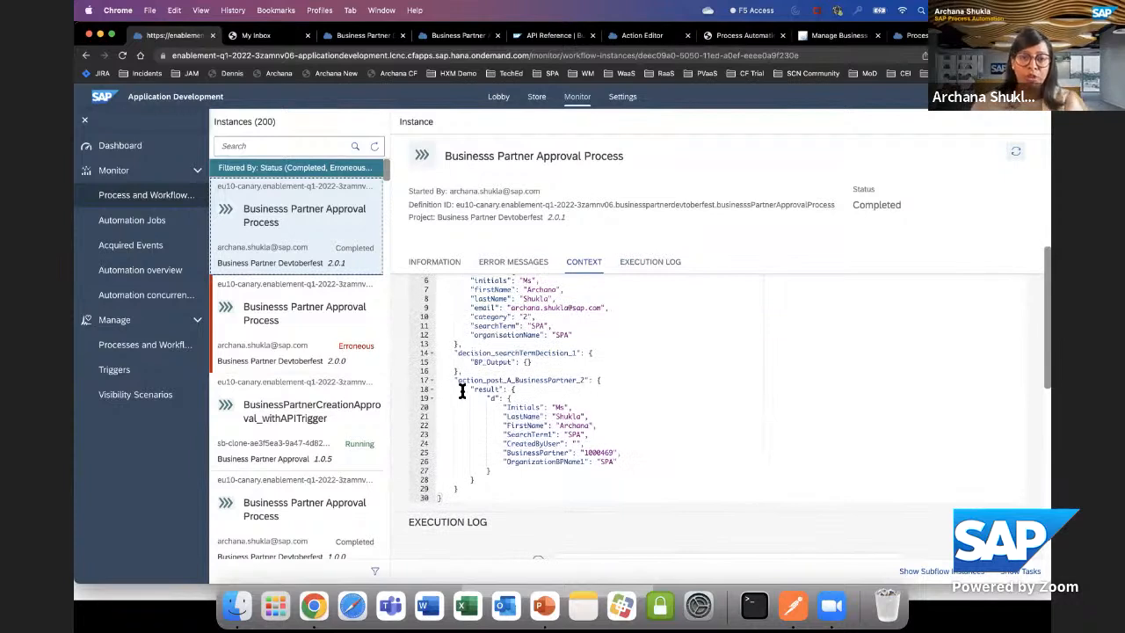
pyautogui.moveTo(451, 382); pyautogui.dragTo(487, 495)
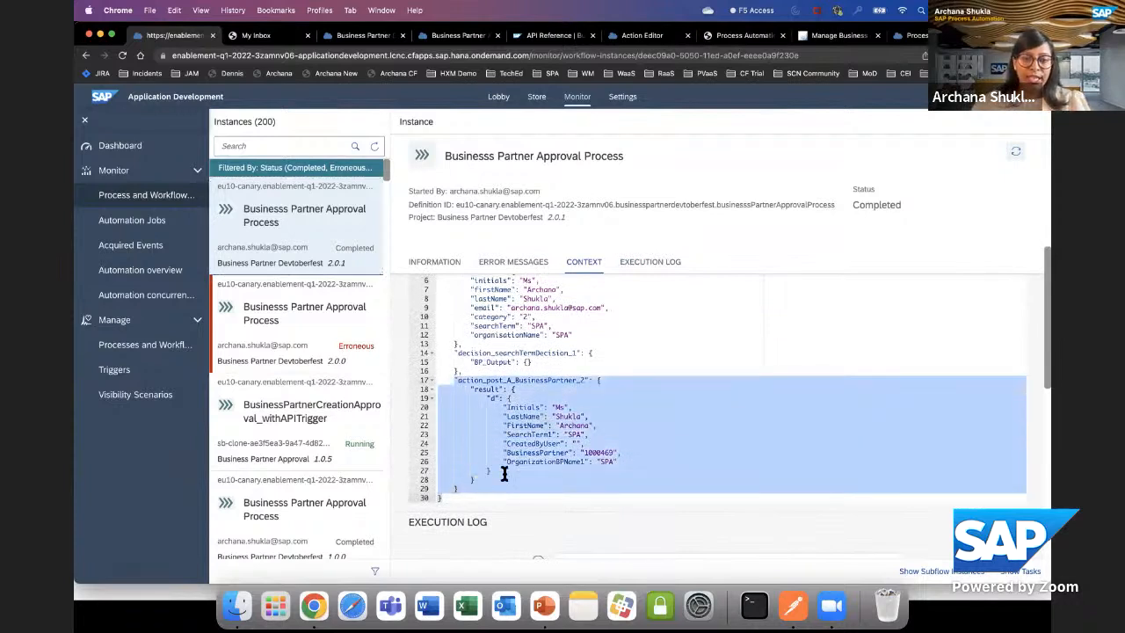
pyautogui.click(597, 451)
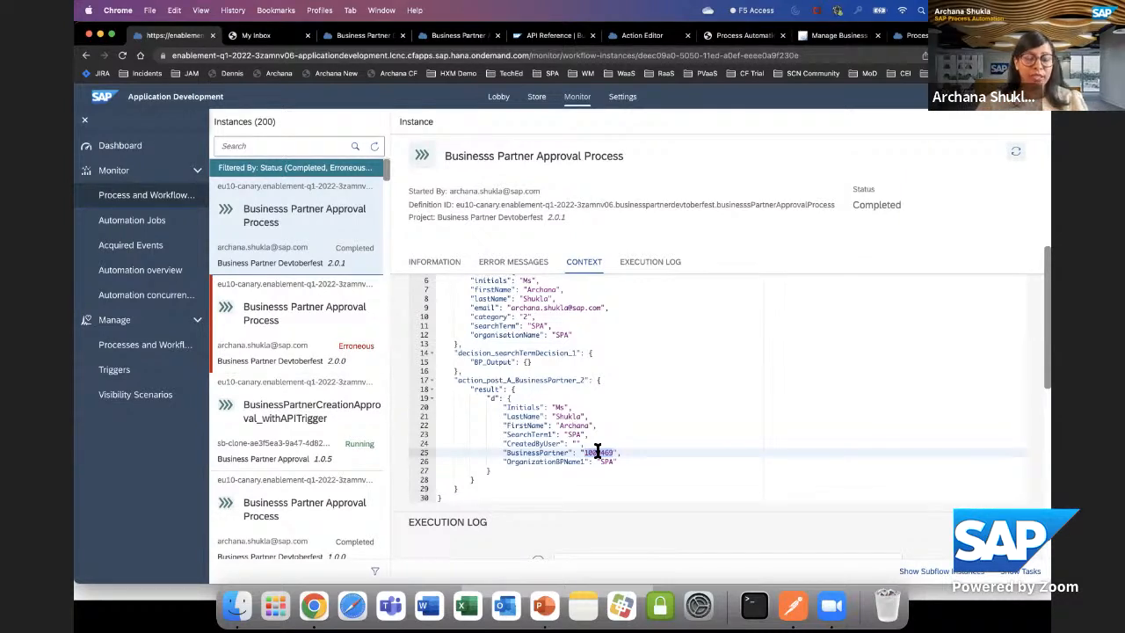
pyautogui.scroll(-2, 607, 413)
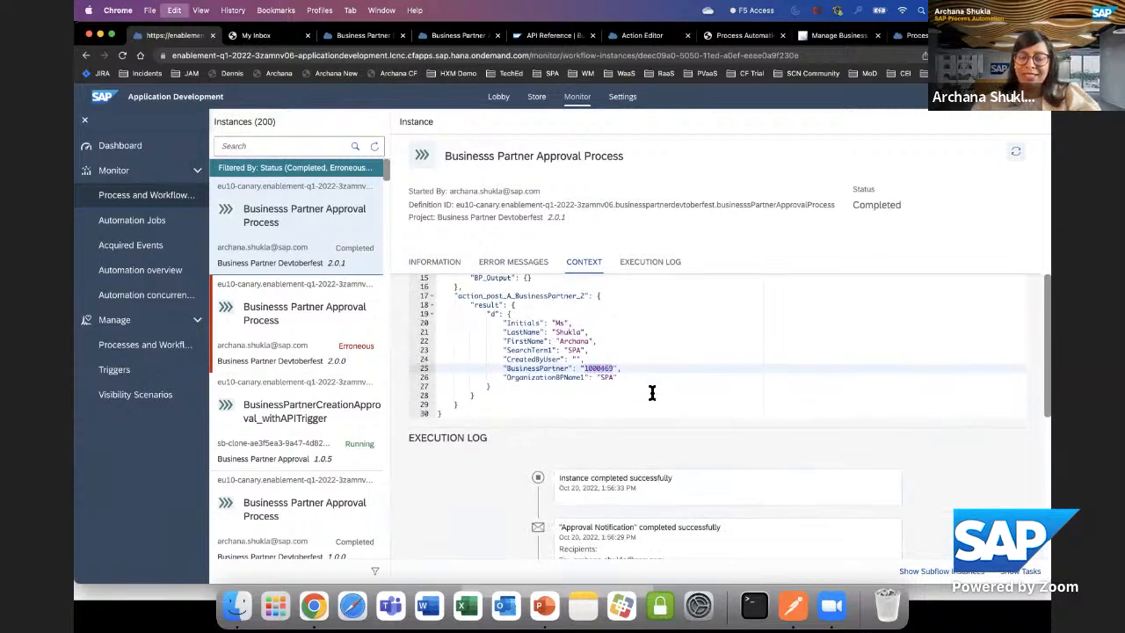
pyautogui.click(817, 35)
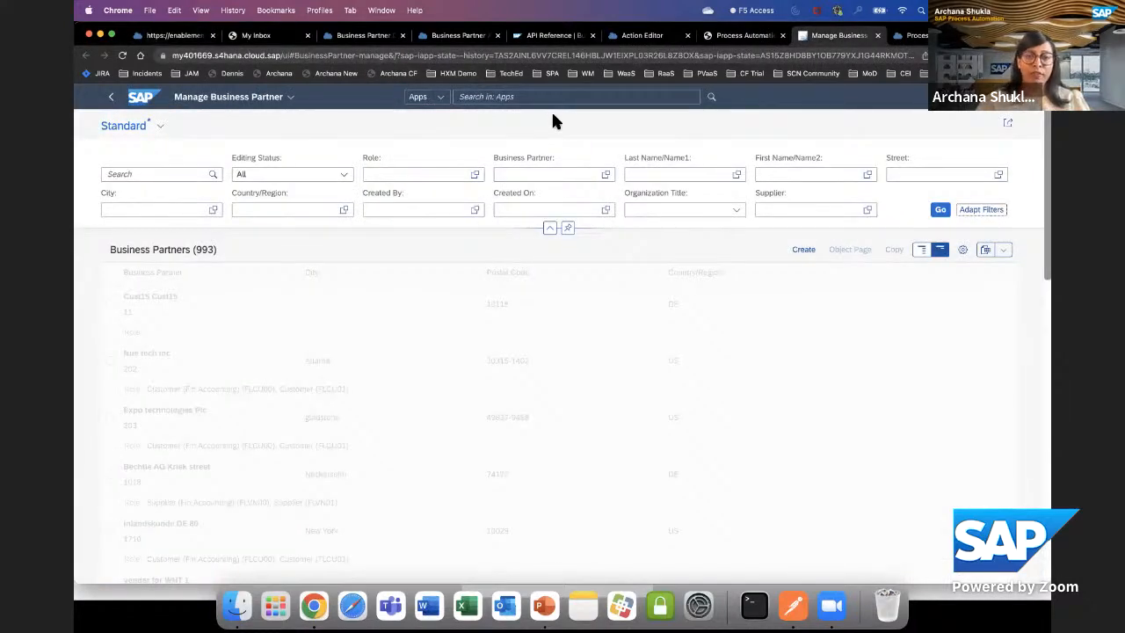
# Filter Business Partner by the pasted new number and open the SPA record
pyautogui.click(524, 170)
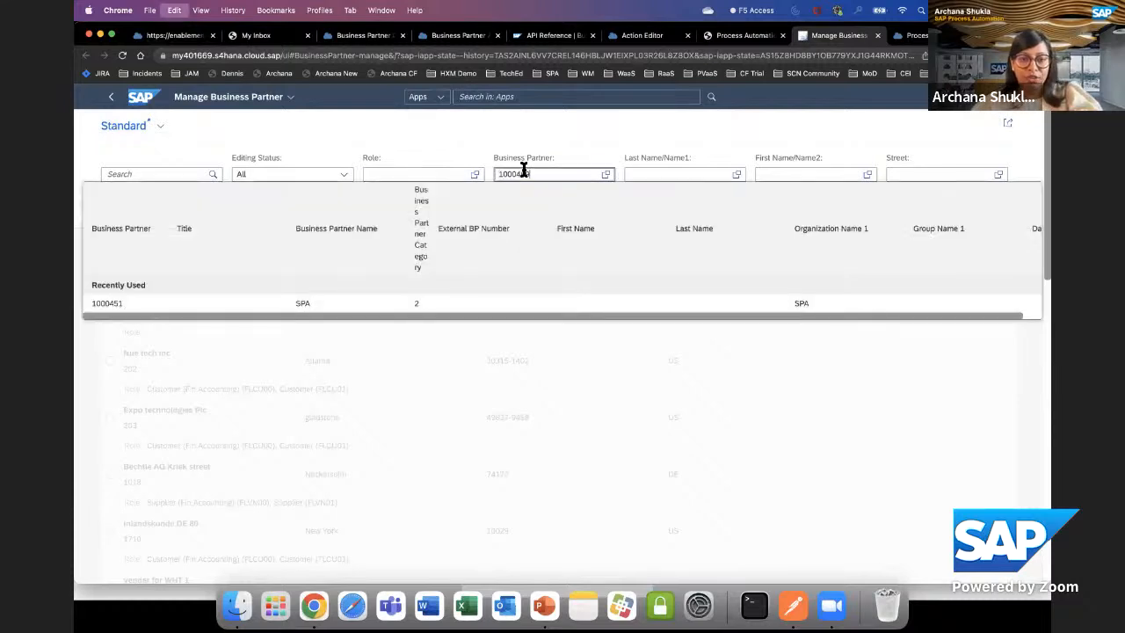
pyautogui.press('super+v')
pyautogui.press('Return')
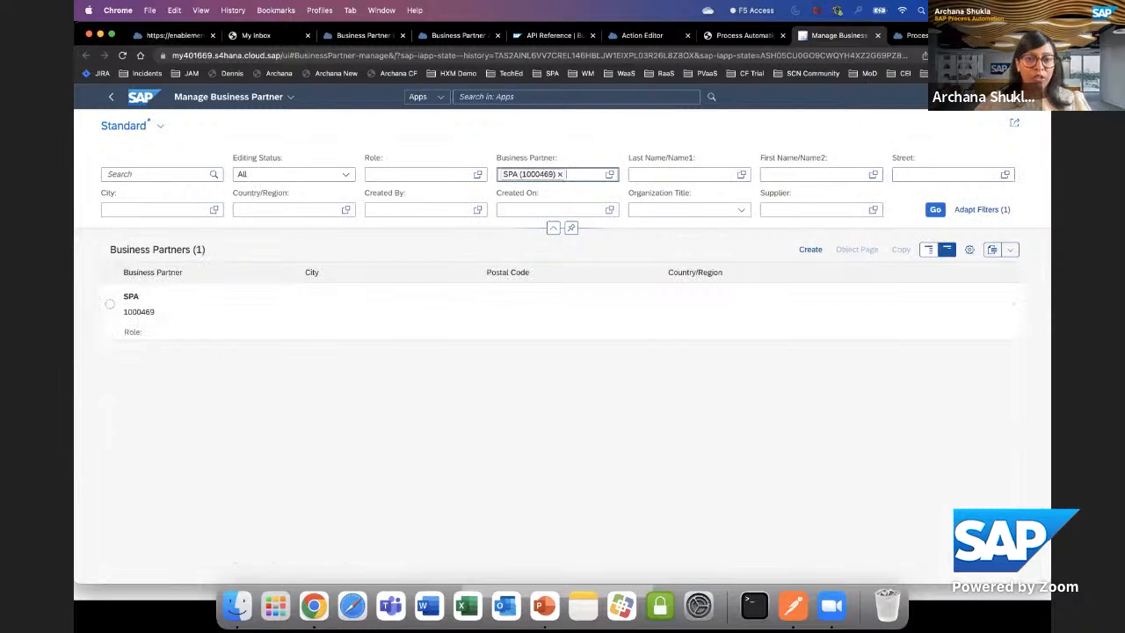
pyautogui.click(109, 304)
pyautogui.click(265, 330)
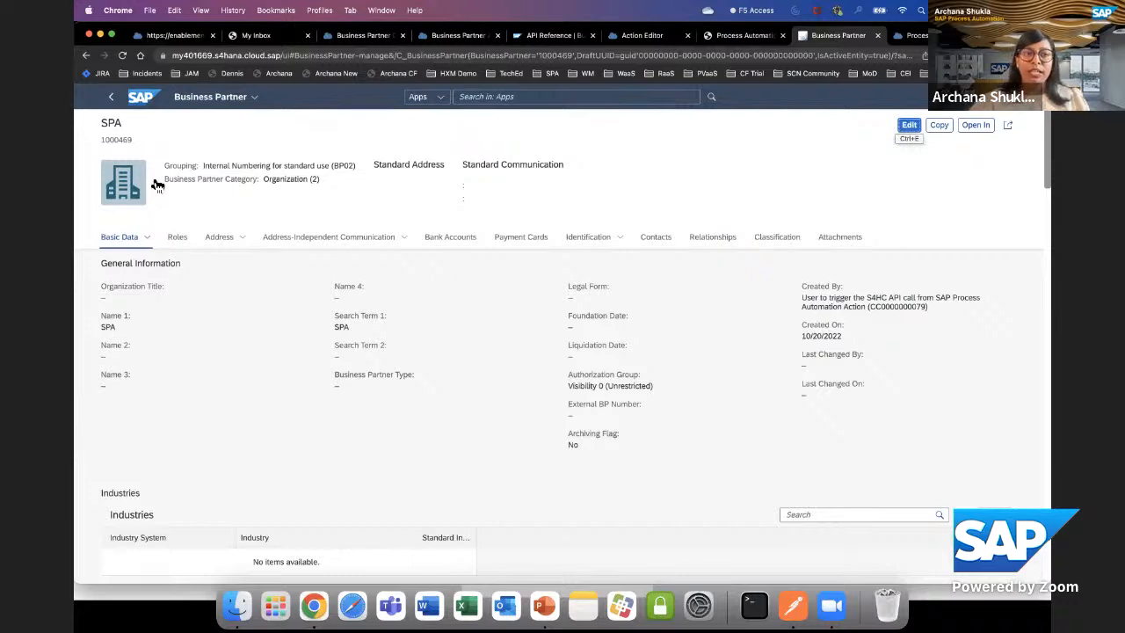
# Show the presentation's 'Summary: What you learnt today' slide
pyautogui.click(353, 37)
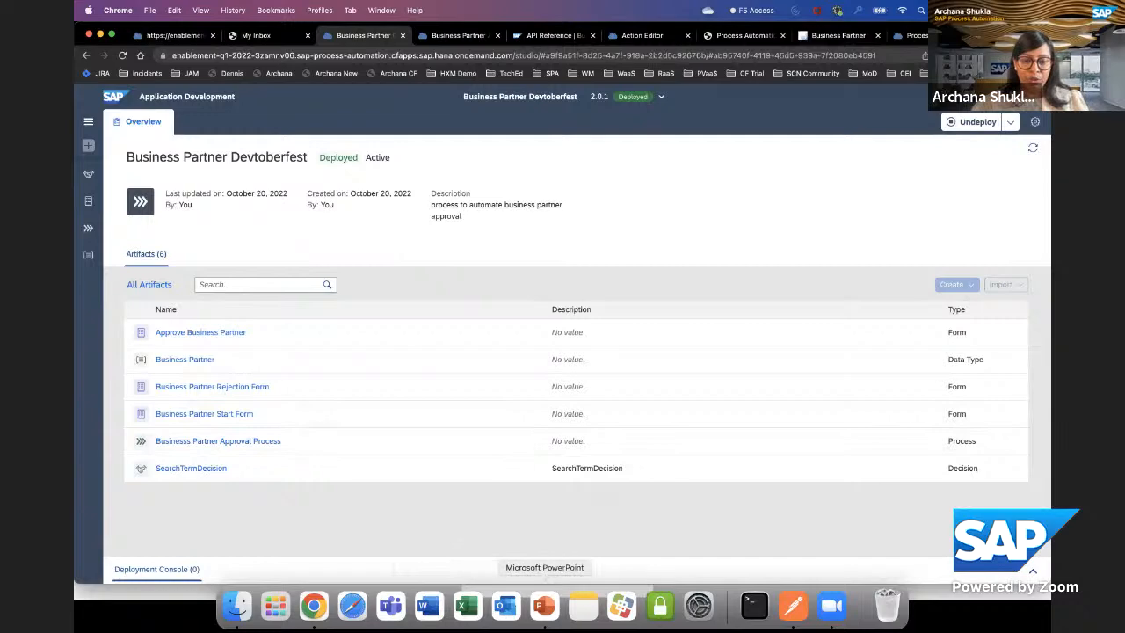
pyautogui.click(541, 609)
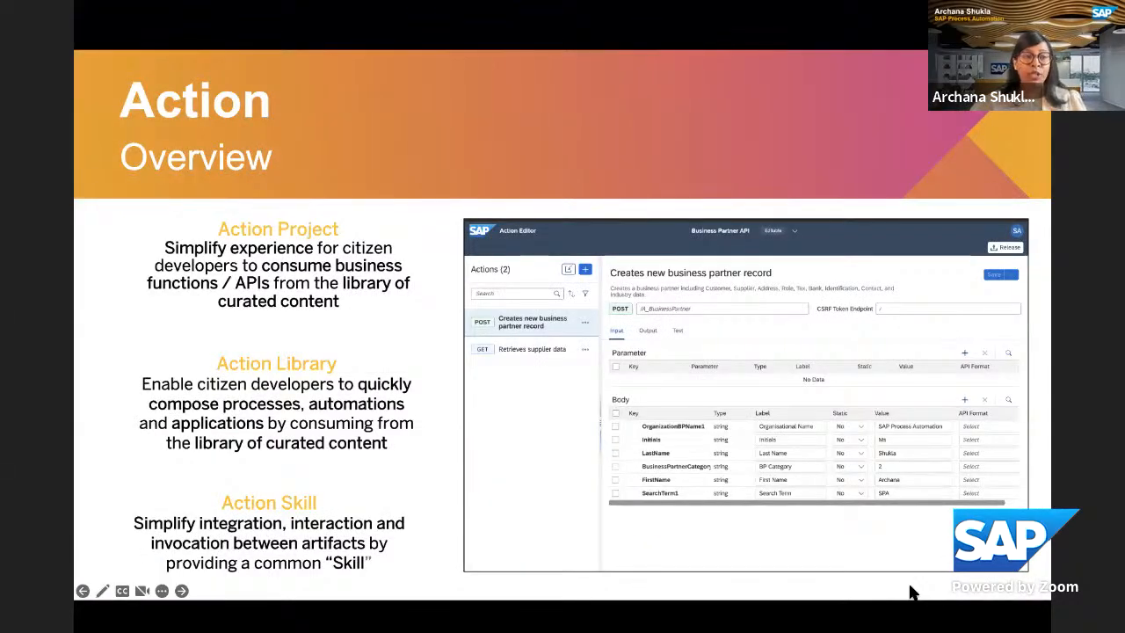
pyautogui.press('Right')
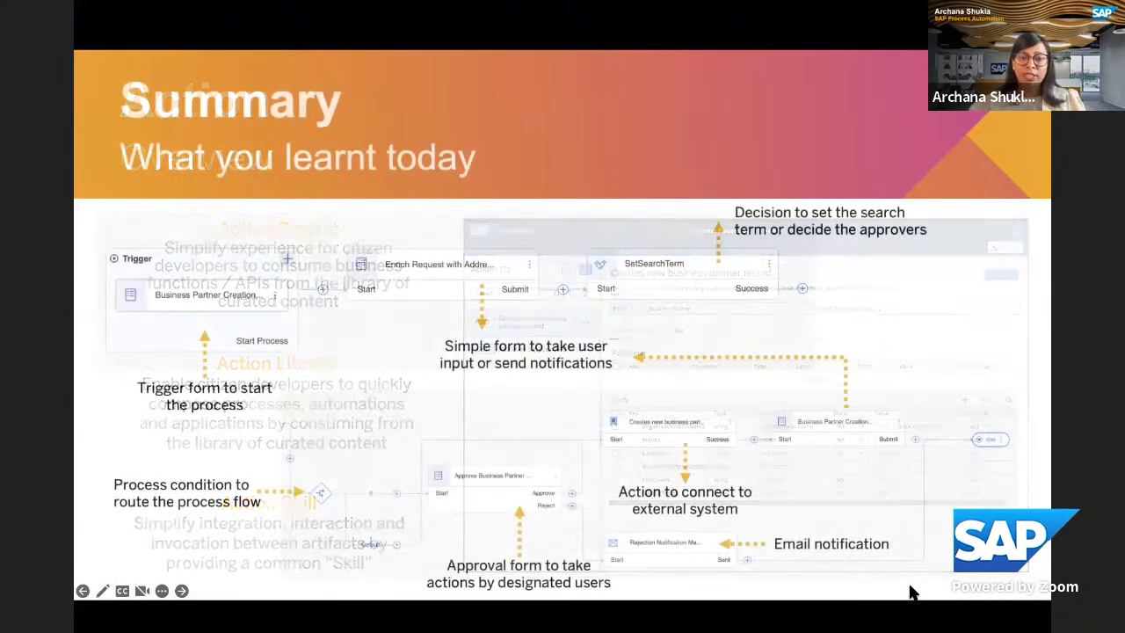